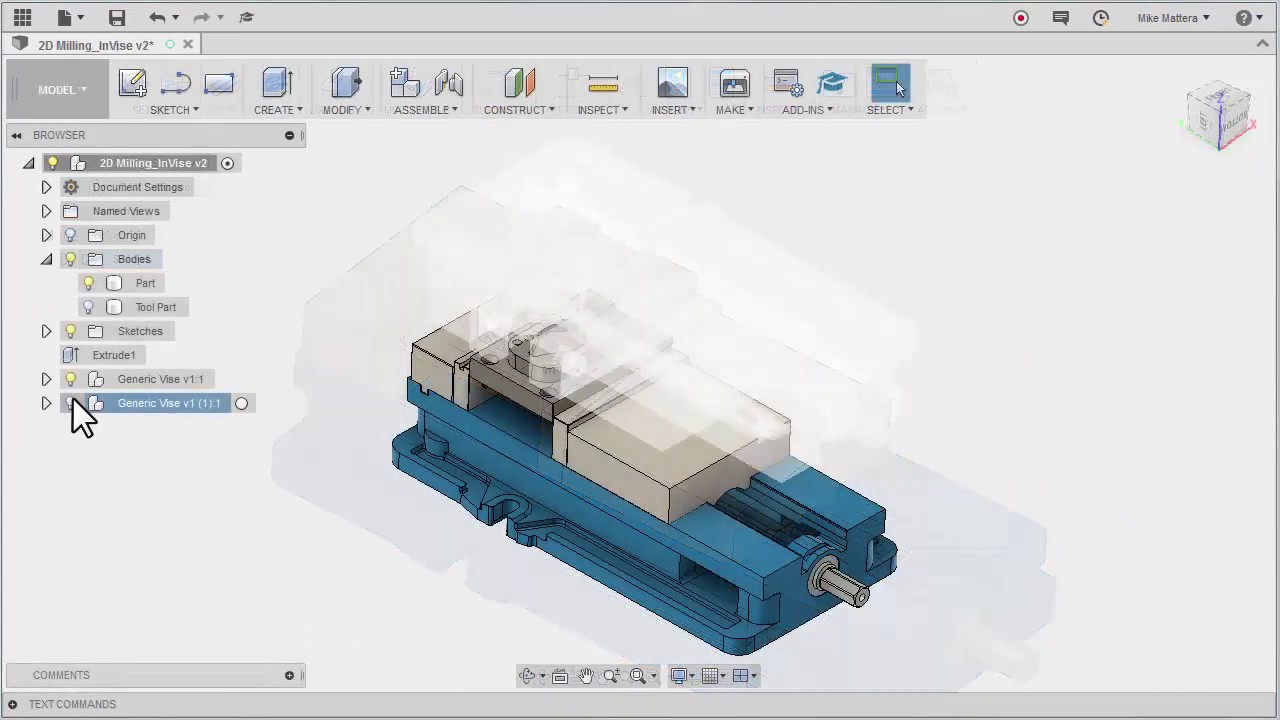
Step: Show both vises around the part from the left side and hide Generic Vise v1:1
left_click(71, 402)
left_click(71, 380)
left_click(1205, 120)
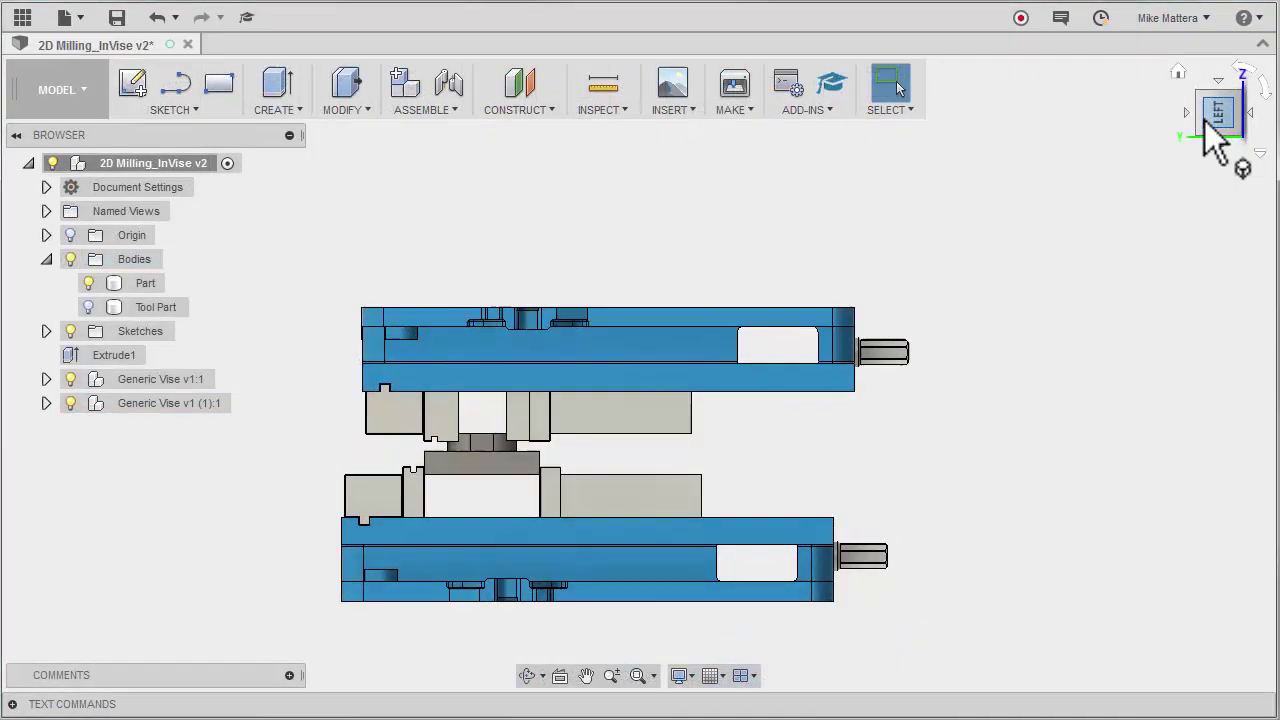
left_click(71, 380)
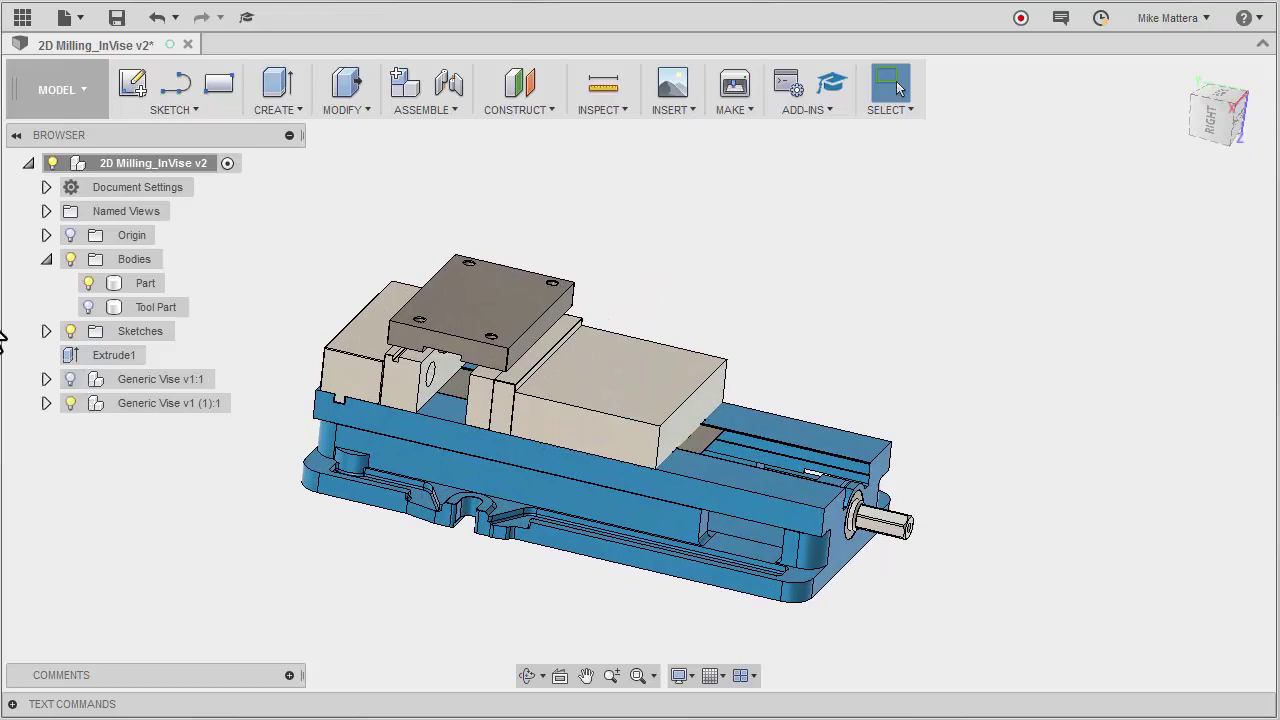
Step: Examine the pockets cut in the jaws with the part hidden, and show the part and Generic Vise v1:1 again
left_click(89, 283)
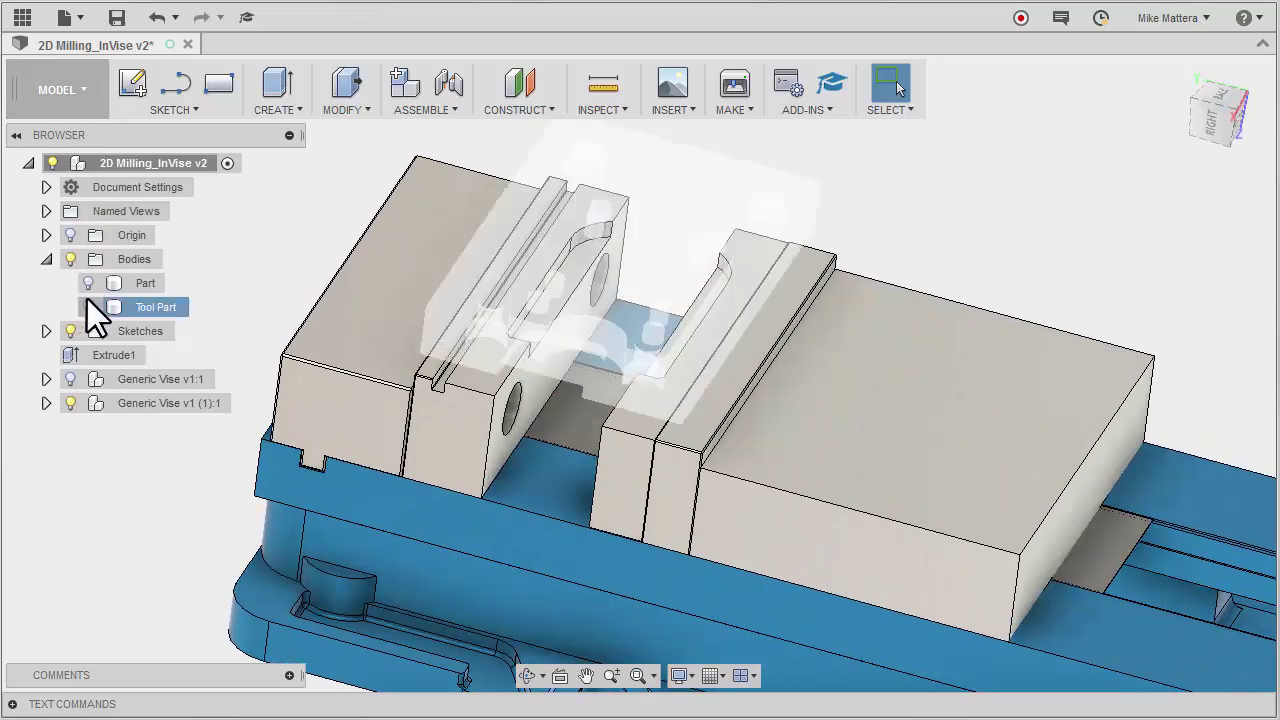
left_click(88, 284)
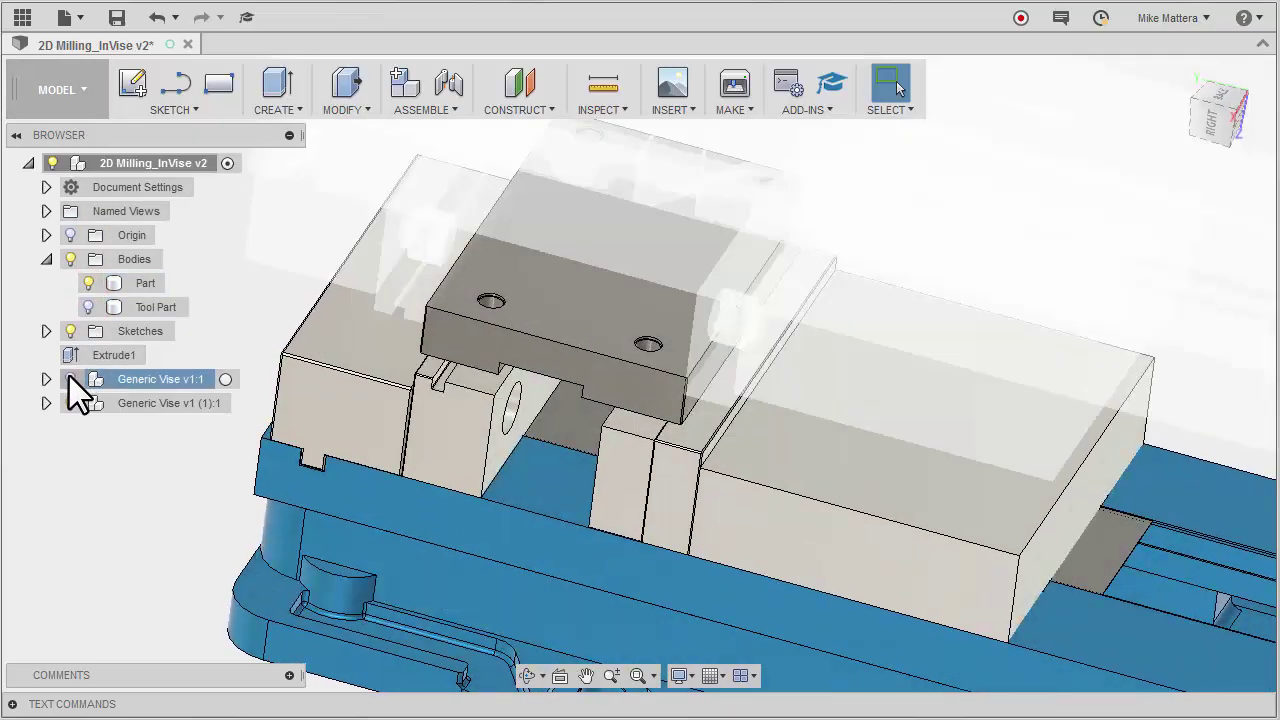
left_click(70, 379)
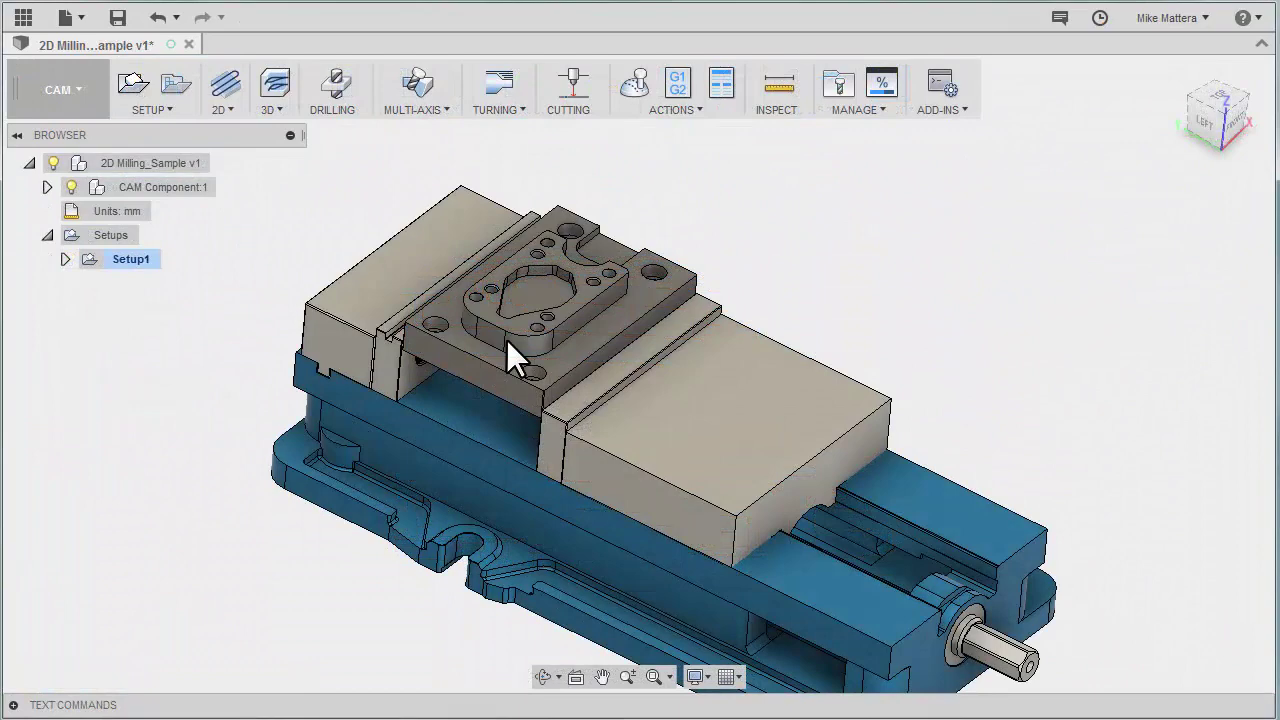
Step: Insert the Generic Vise from the Fixture Components project into the current design and close the project data
left_click(24, 18)
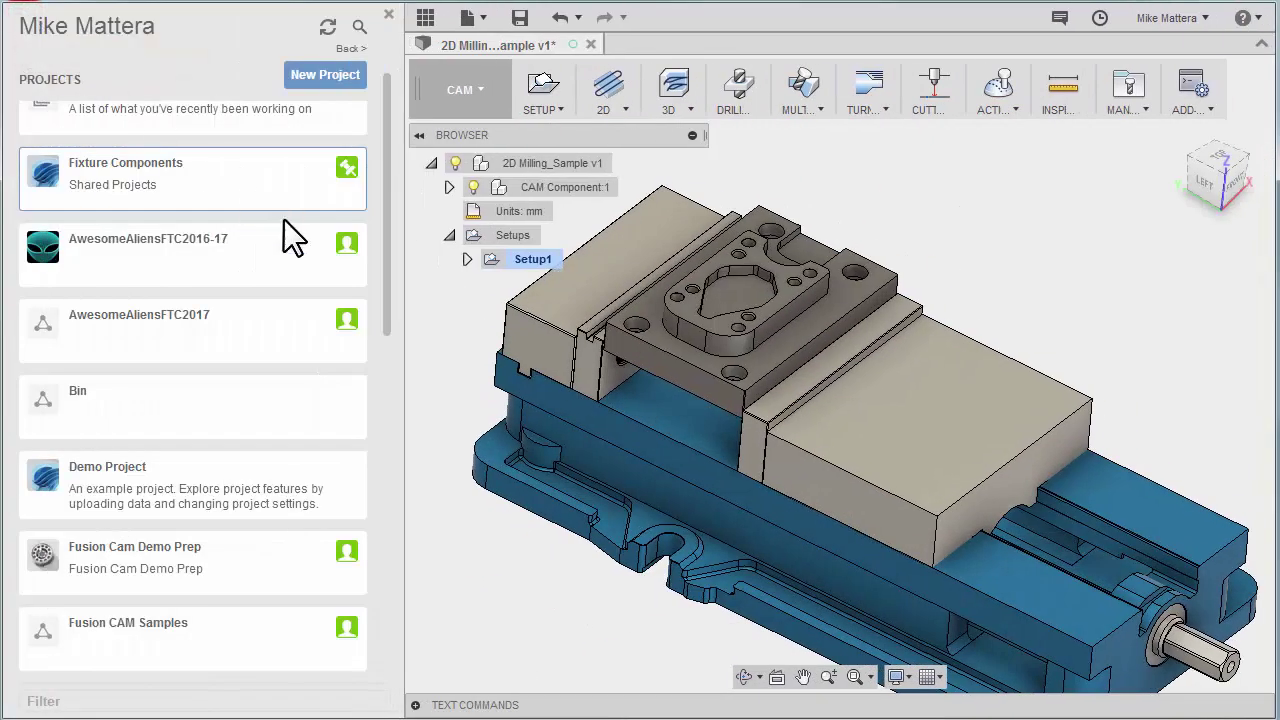
left_click_drag(387, 230, 397, 155)
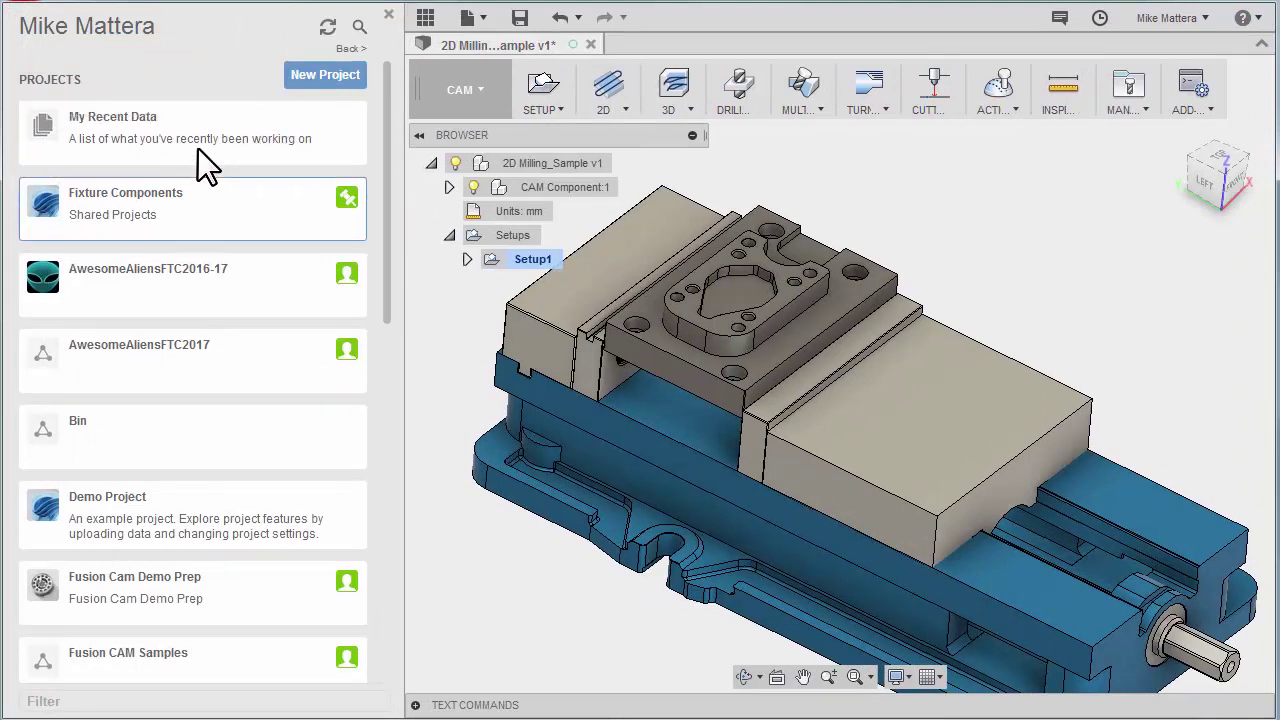
left_click(155, 196)
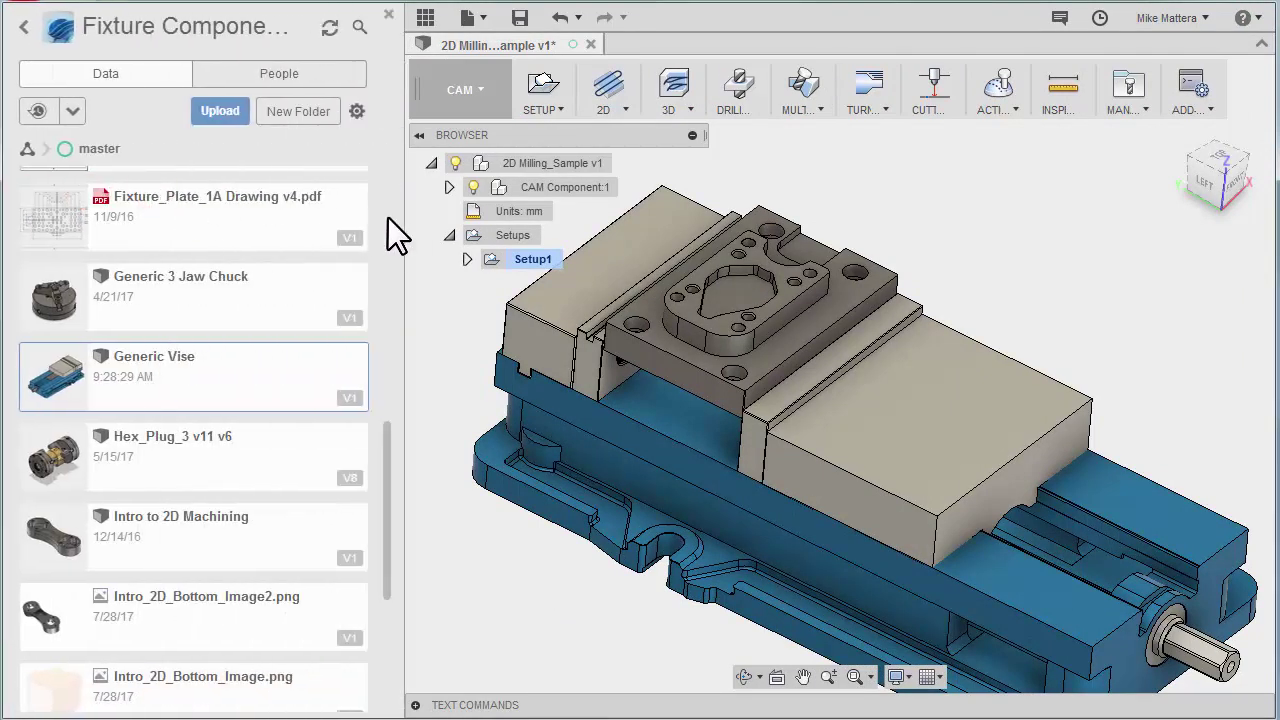
right_click(118, 378)
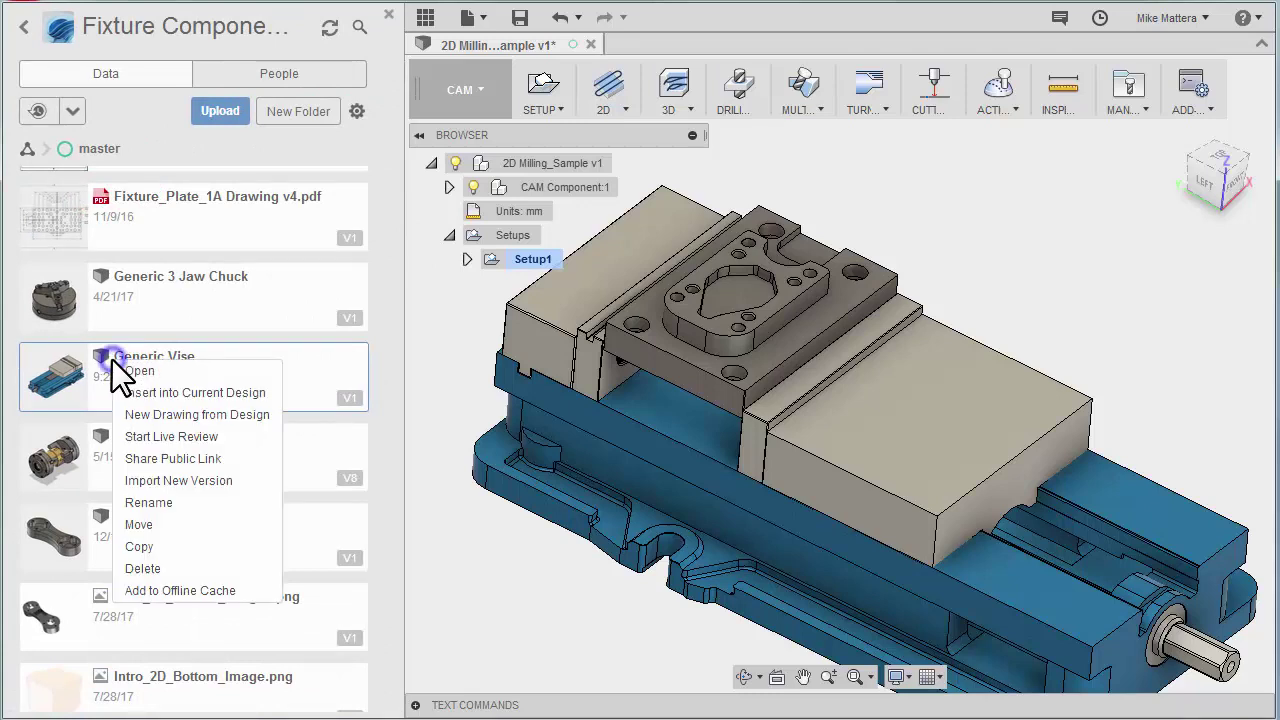
left_click(180, 393)
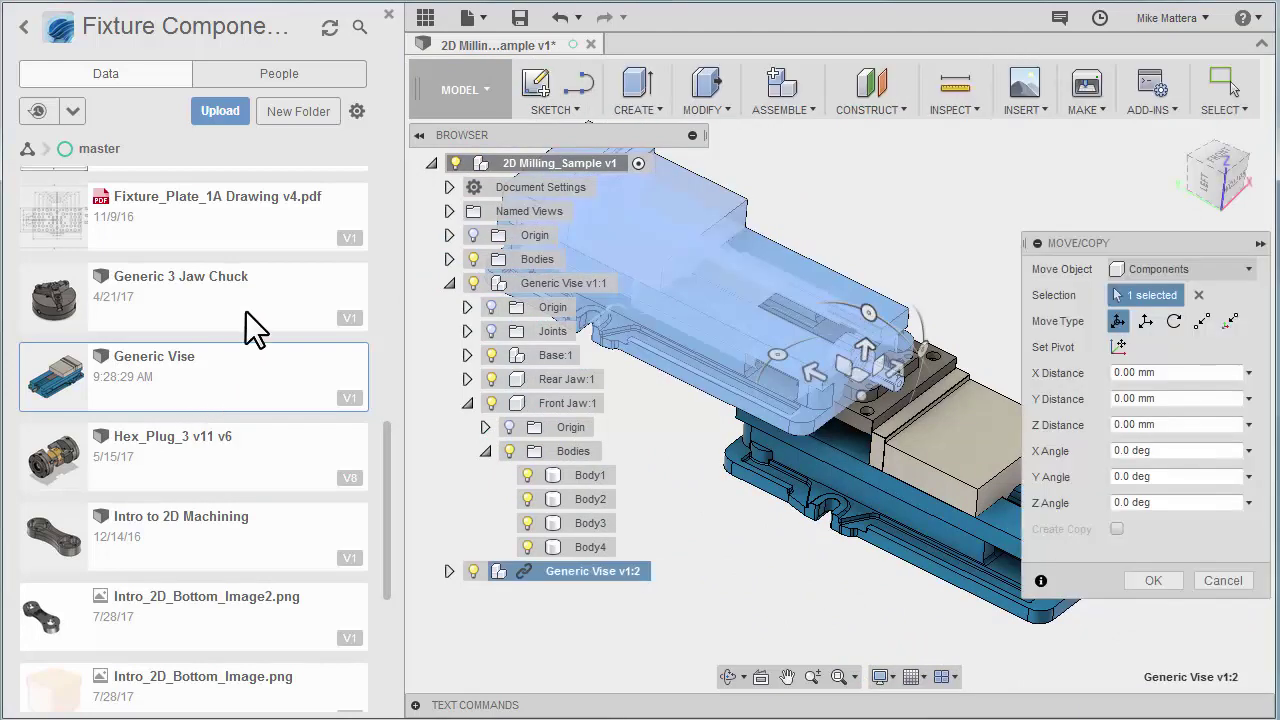
left_click(424, 19)
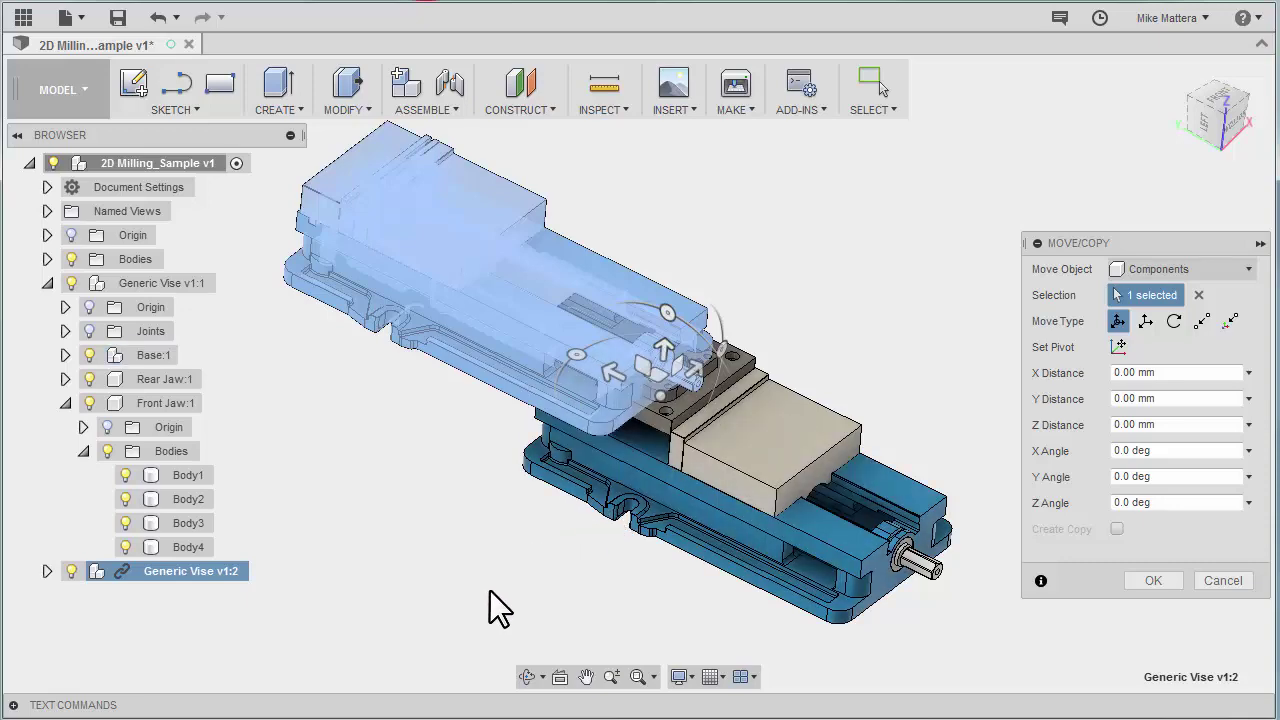
Step: Rotate the inserted vise 180 degrees about the Y axis and move it -150 mm in Z
middle_click_drag(617, 603, 556, 563, "shift")
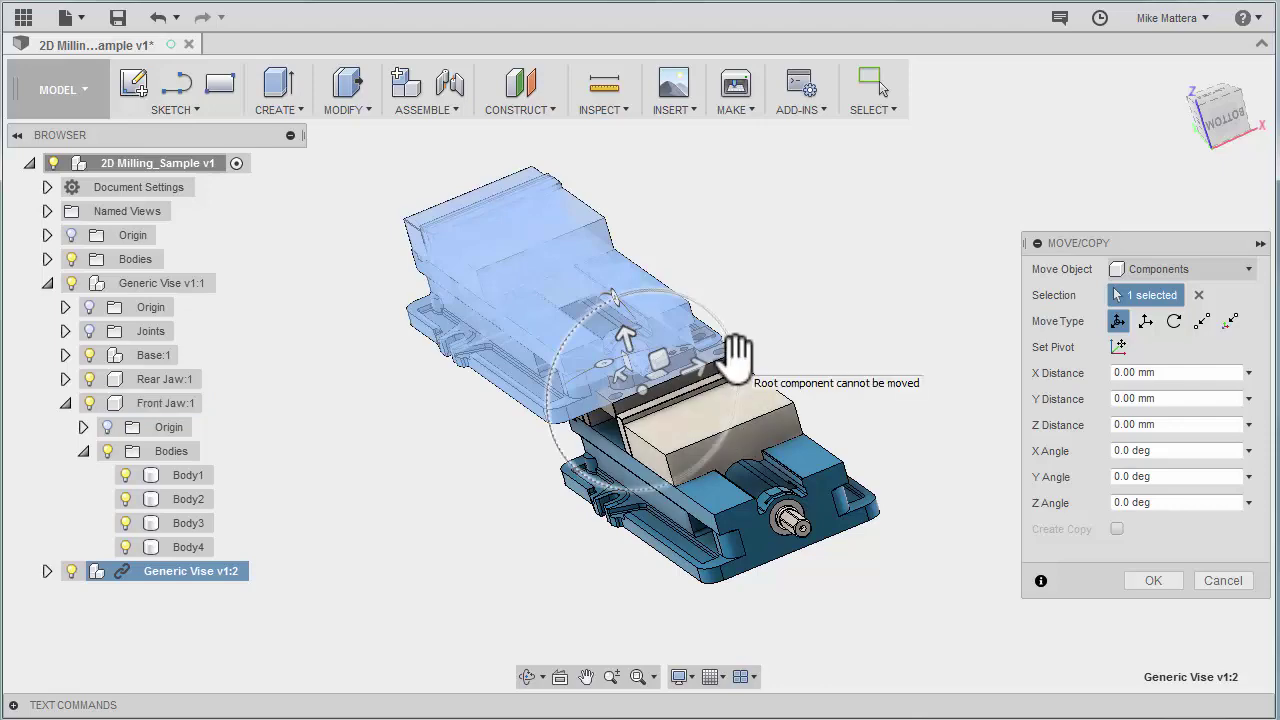
left_click_drag(737, 352, 503, 434)
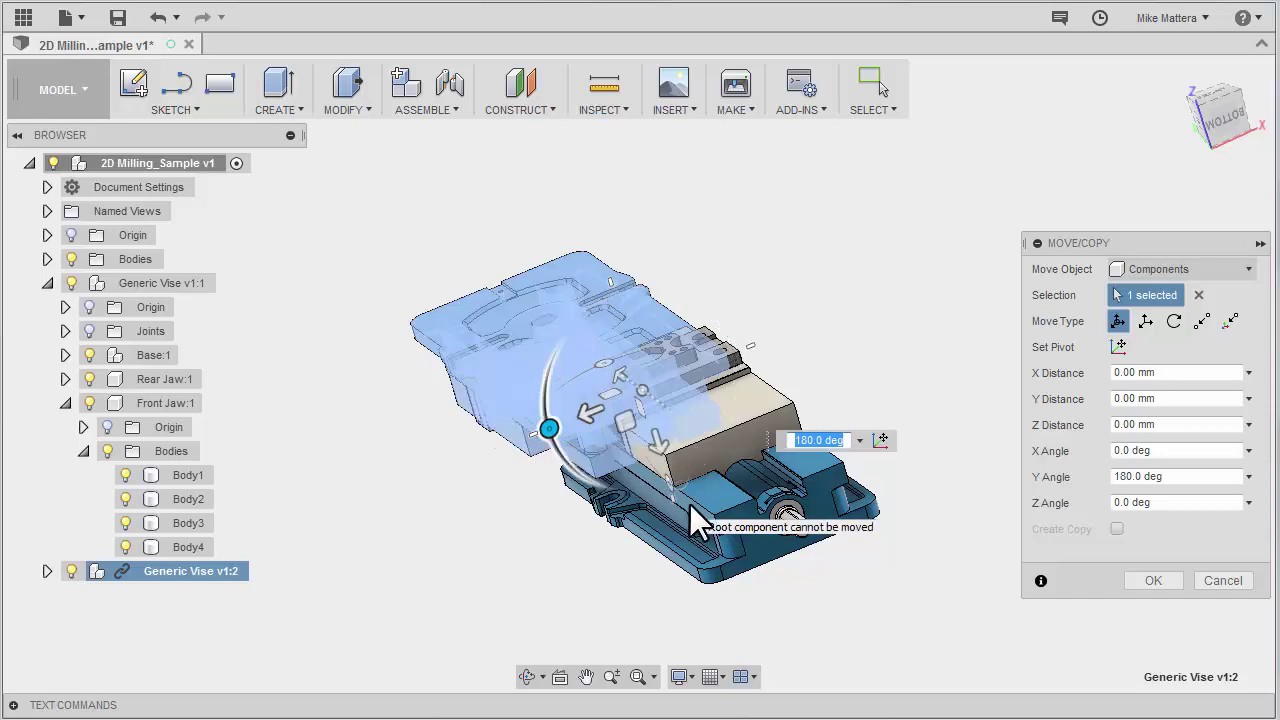
left_click_drag(654, 434, 630, 313)
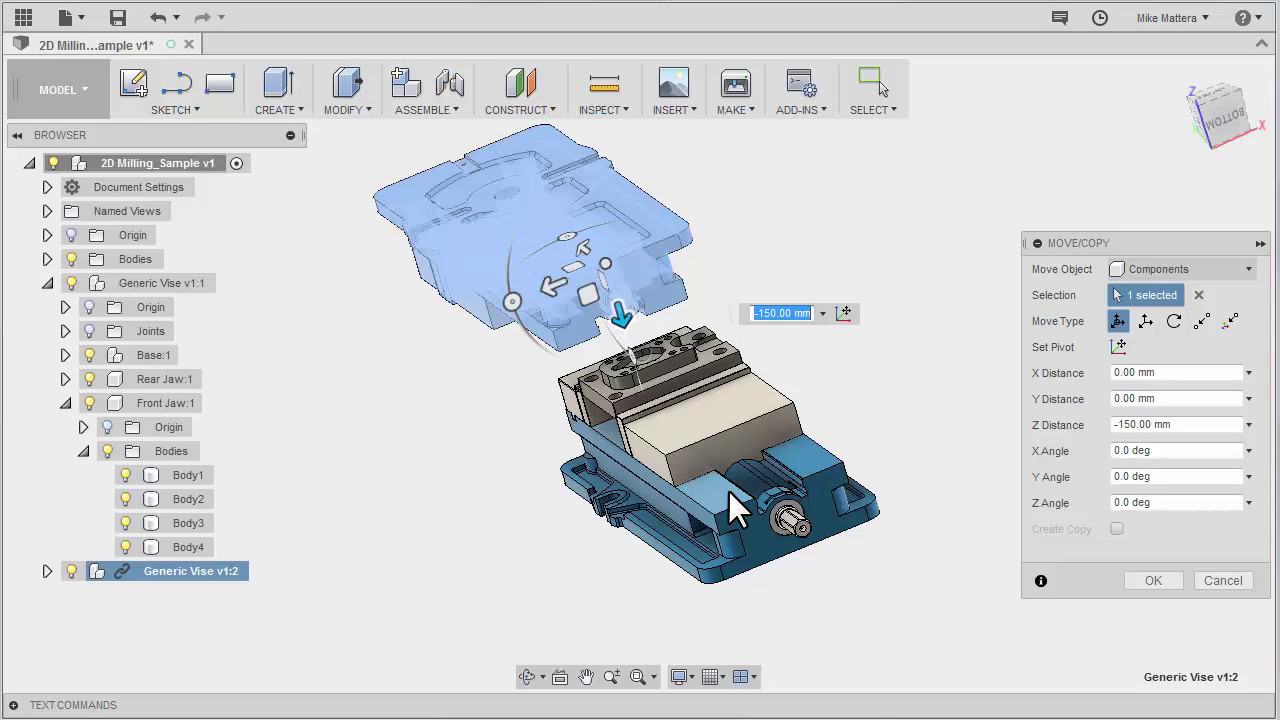
Step: Collapse the first vise's component tree and hide Generic Vise v1:1
left_click(84, 451)
left_click(66, 405)
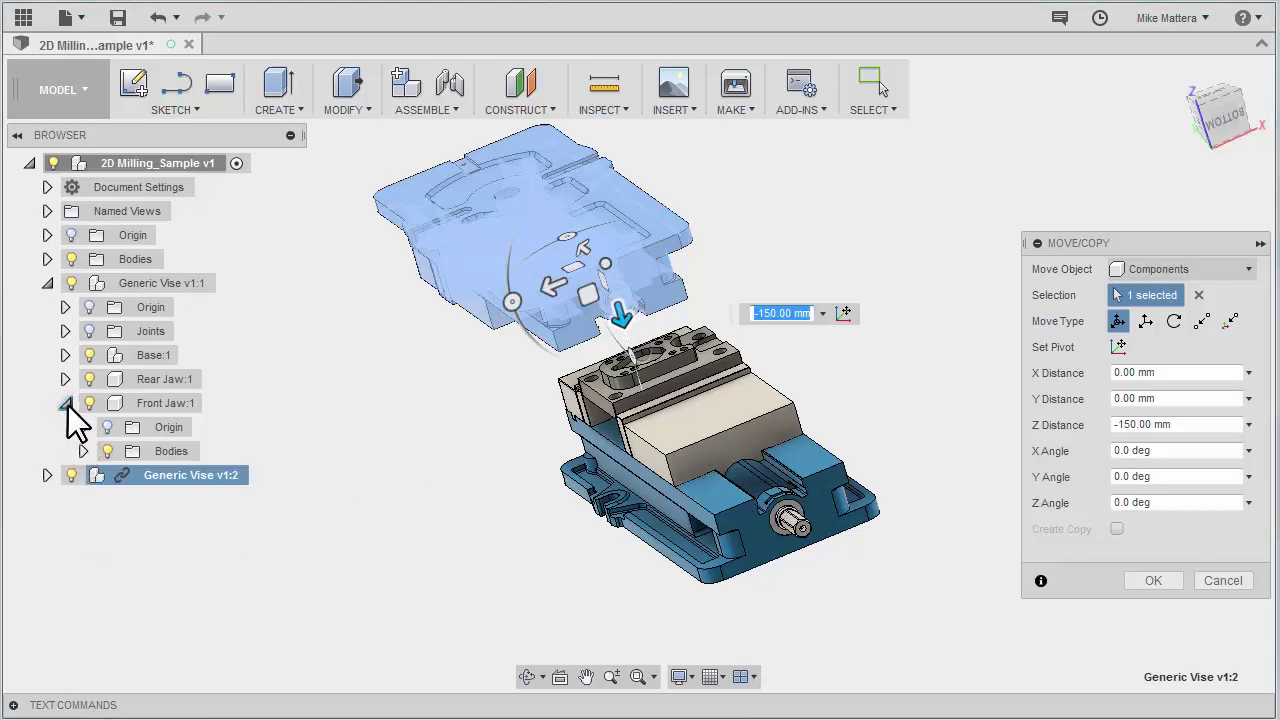
left_click(47, 284)
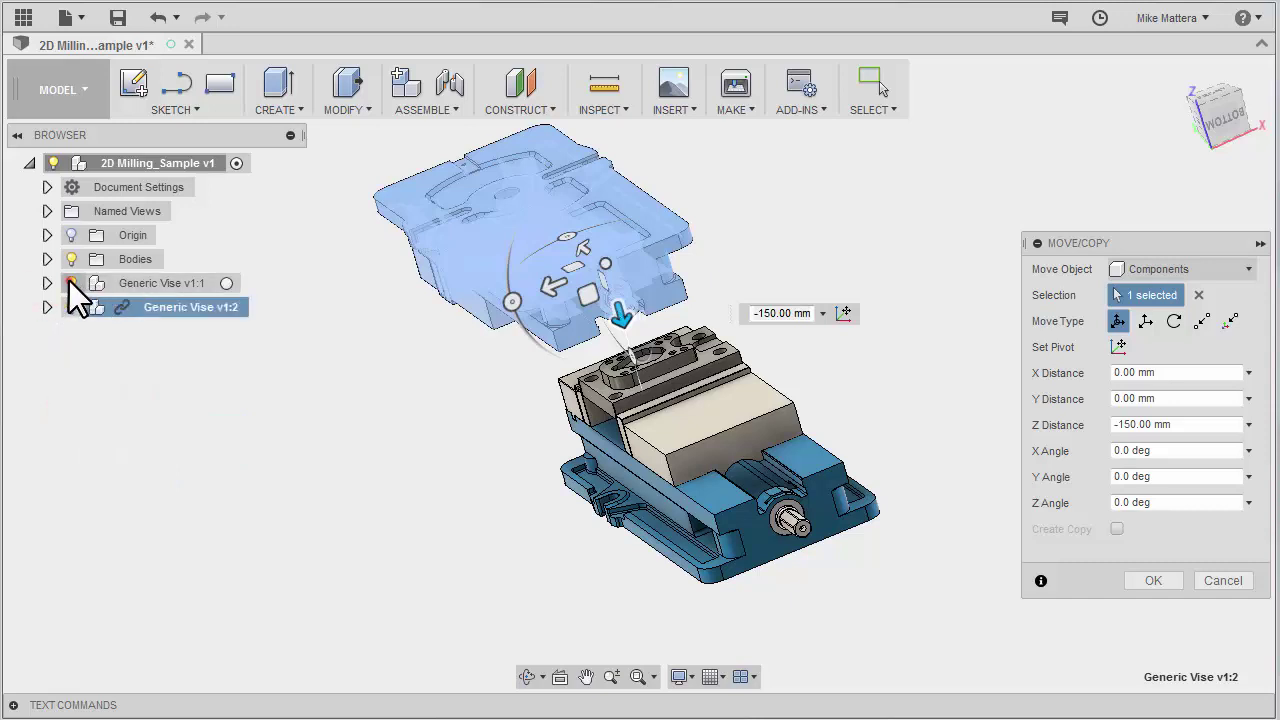
left_click(70, 283)
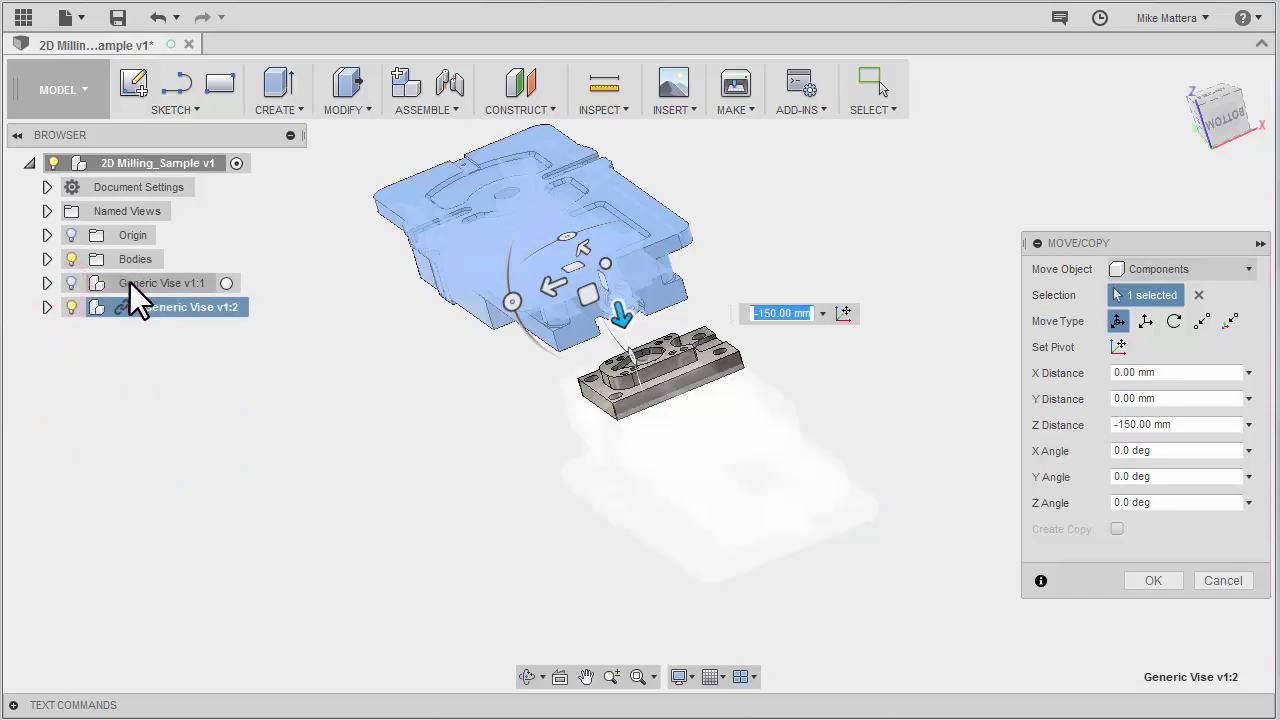
Step: In the left view, move the flipped vise -325 mm in Y to bring its jaws over the part
middle_click_drag(536, 520, 660, 491, "shift")
left_click(1214, 110)
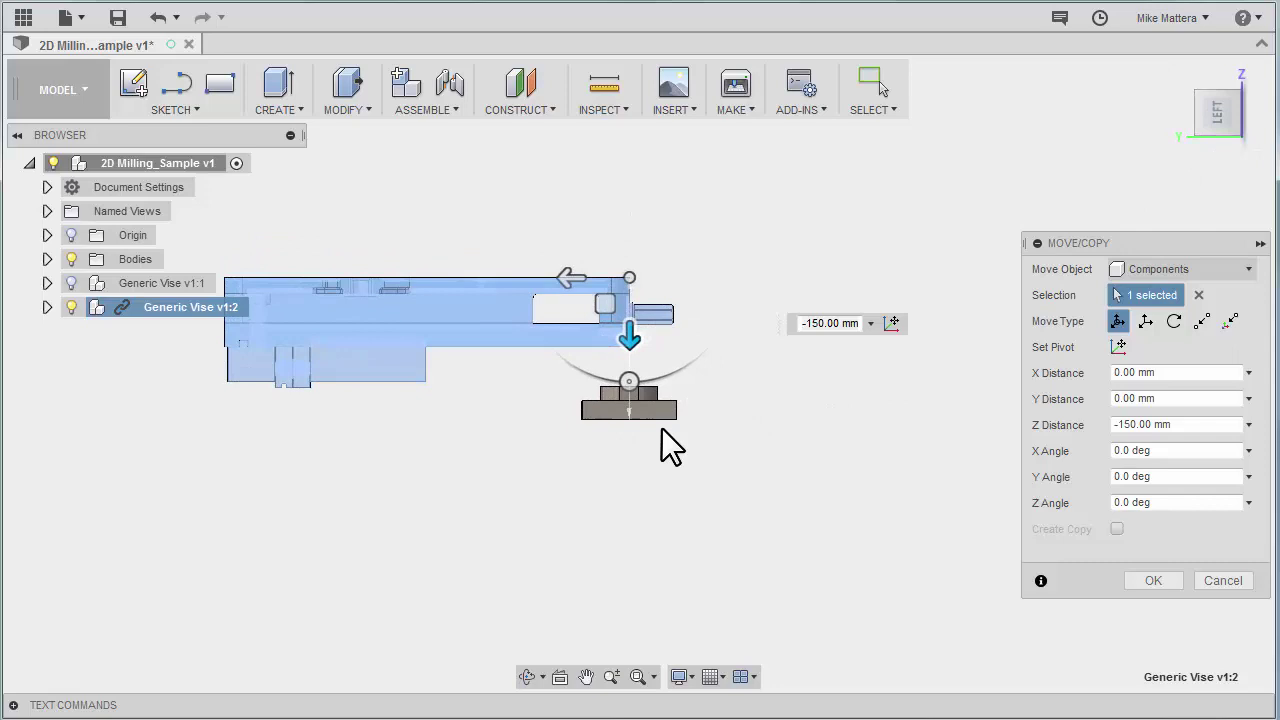
left_click(572, 278)
left_click_drag(572, 278, 866, 318)
scroll(598, 393, "up", 4)
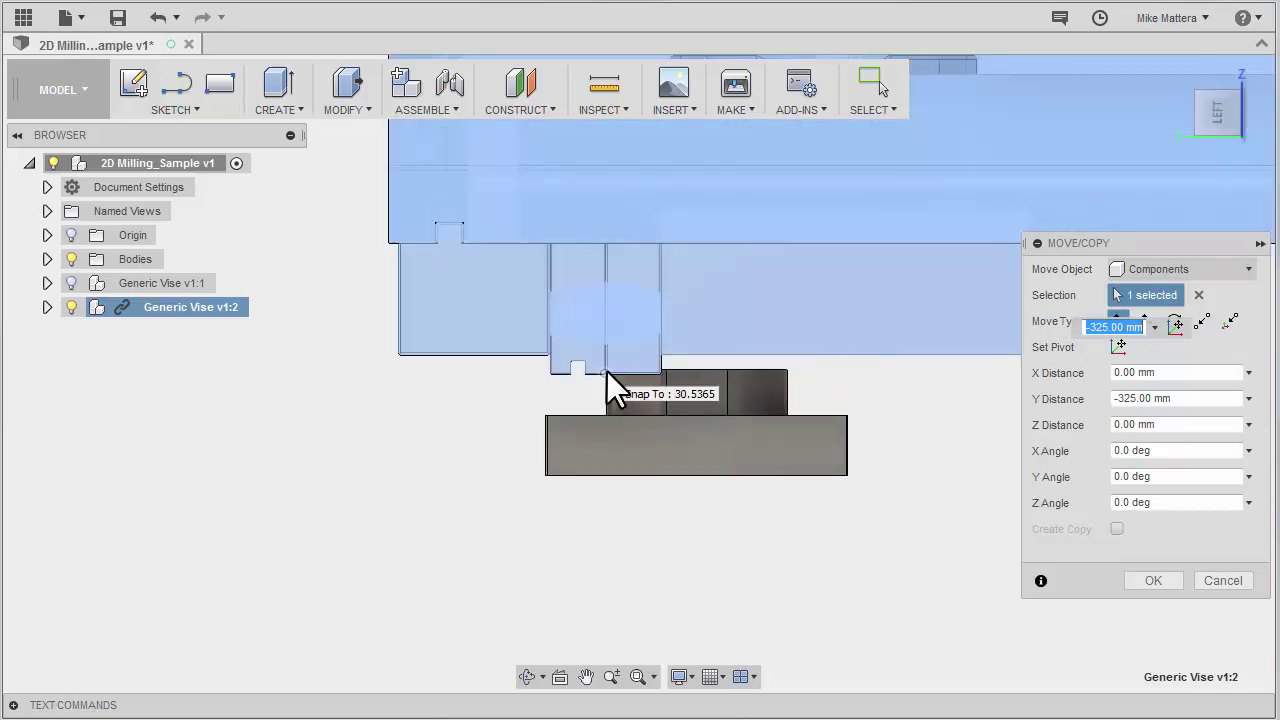
Step: Shift the flipped vise -25 mm in X to centre it approximately over the part
scroll(607, 371, "down", 3)
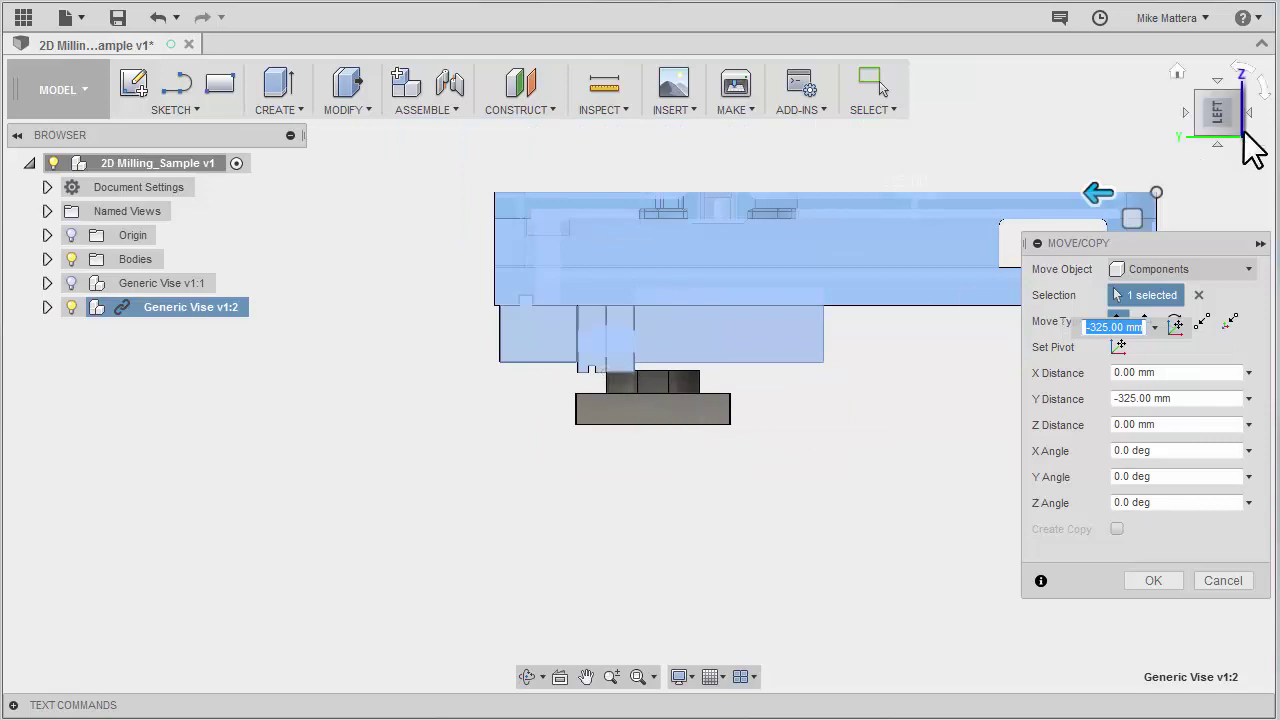
left_click(1184, 108)
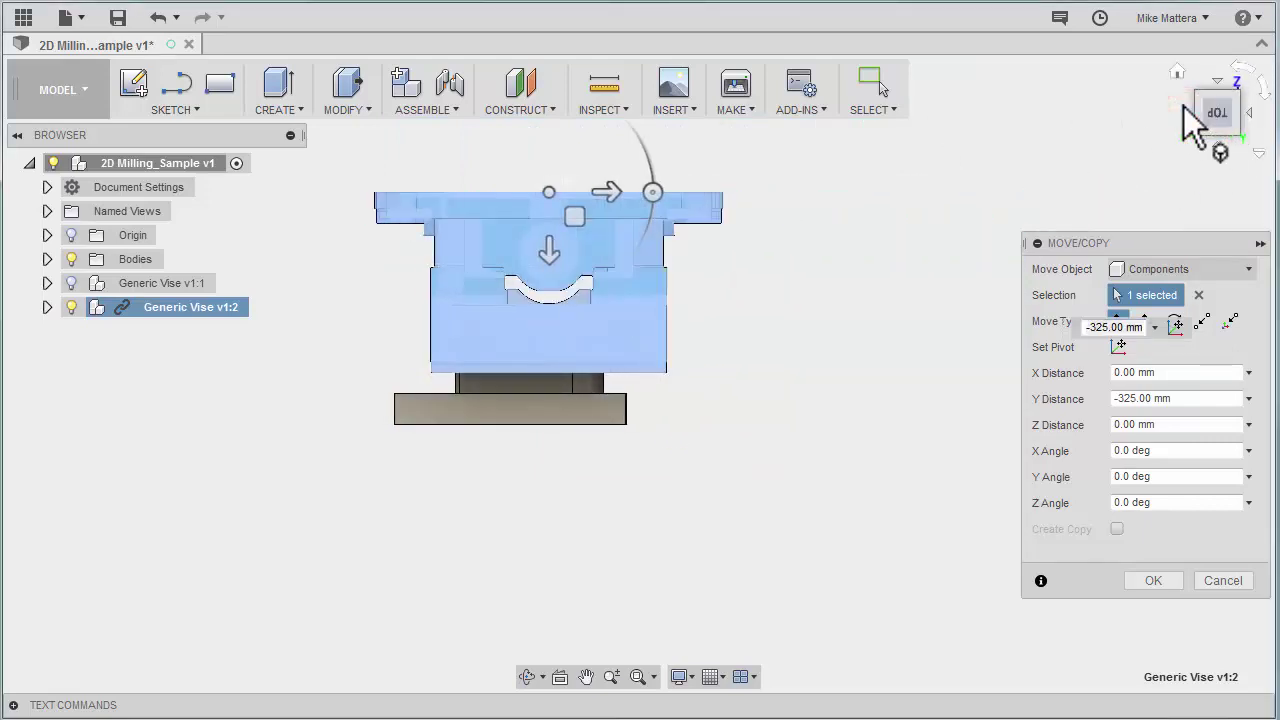
left_click_drag(615, 200, 568, 198)
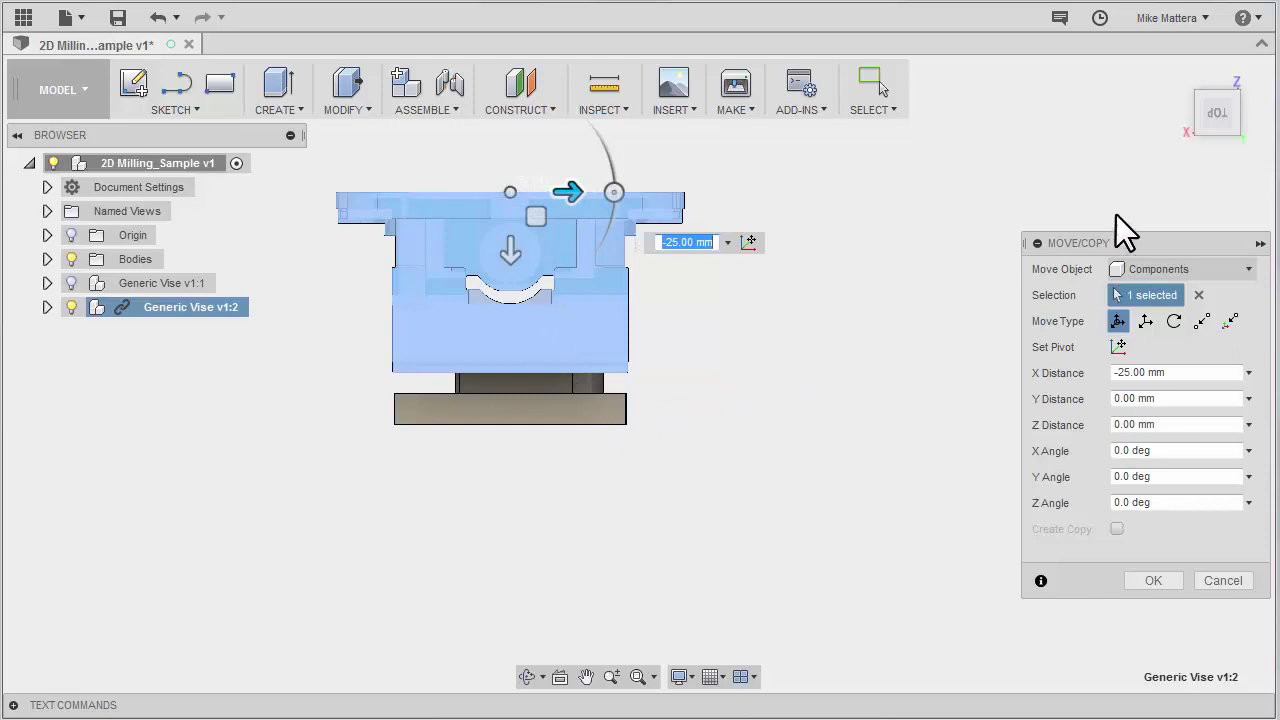
Step: Lower the flipped vise 8 mm in Z so its jaws overlap the part's raised boss, and accept the move
left_click(1242, 122)
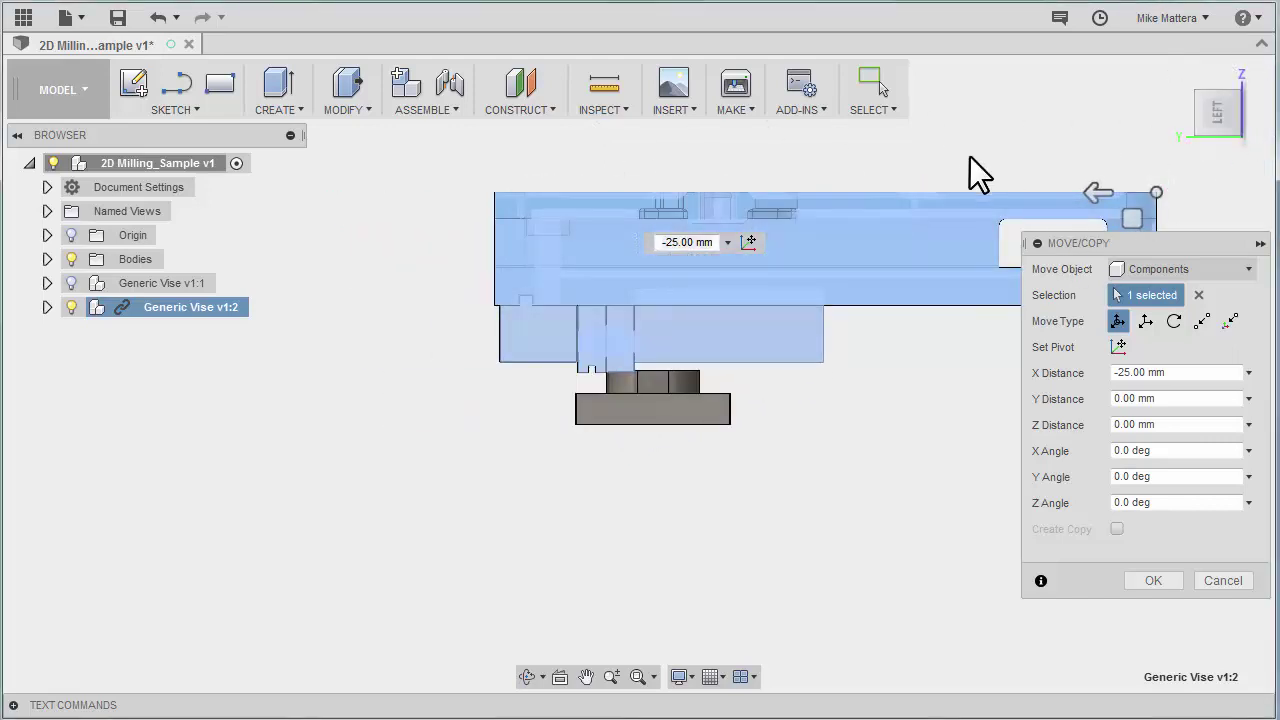
middle_click_drag(797, 171, 566, 181)
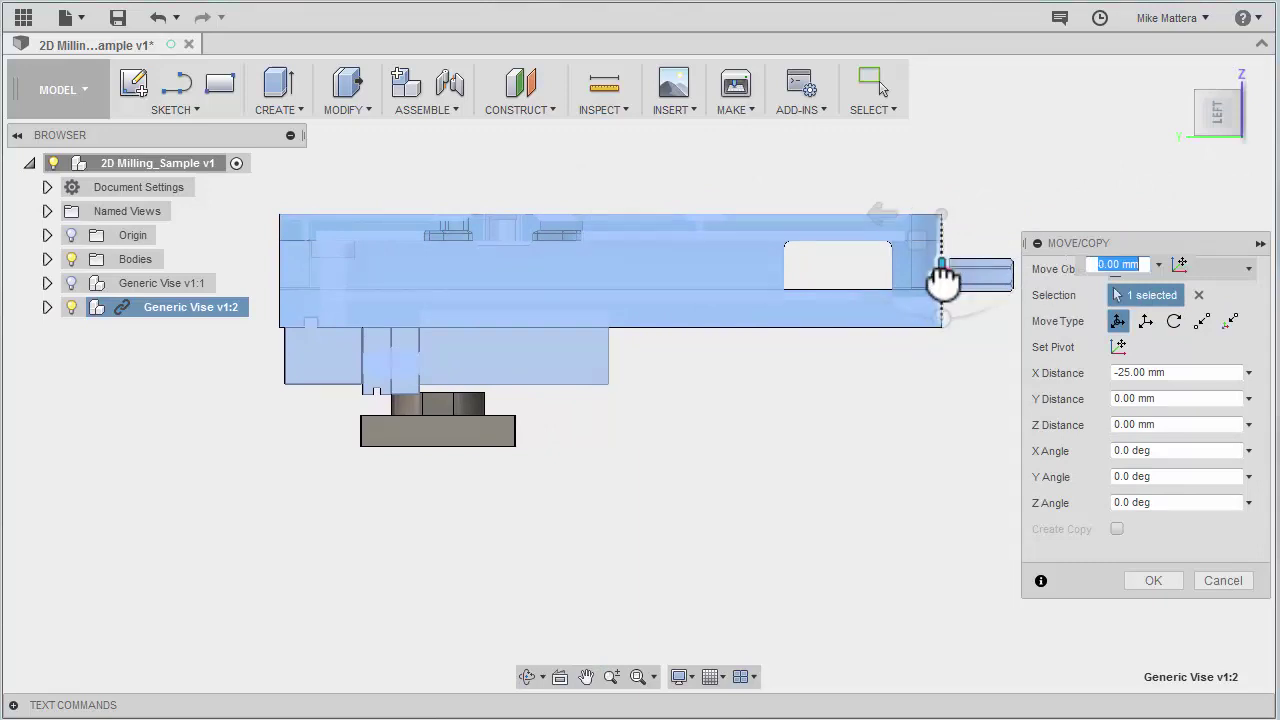
mouse_move(943, 277)
left_mouse_down()
mouse_move(938, 308)
mouse_move(943, 280)
left_mouse_up()
type("6")
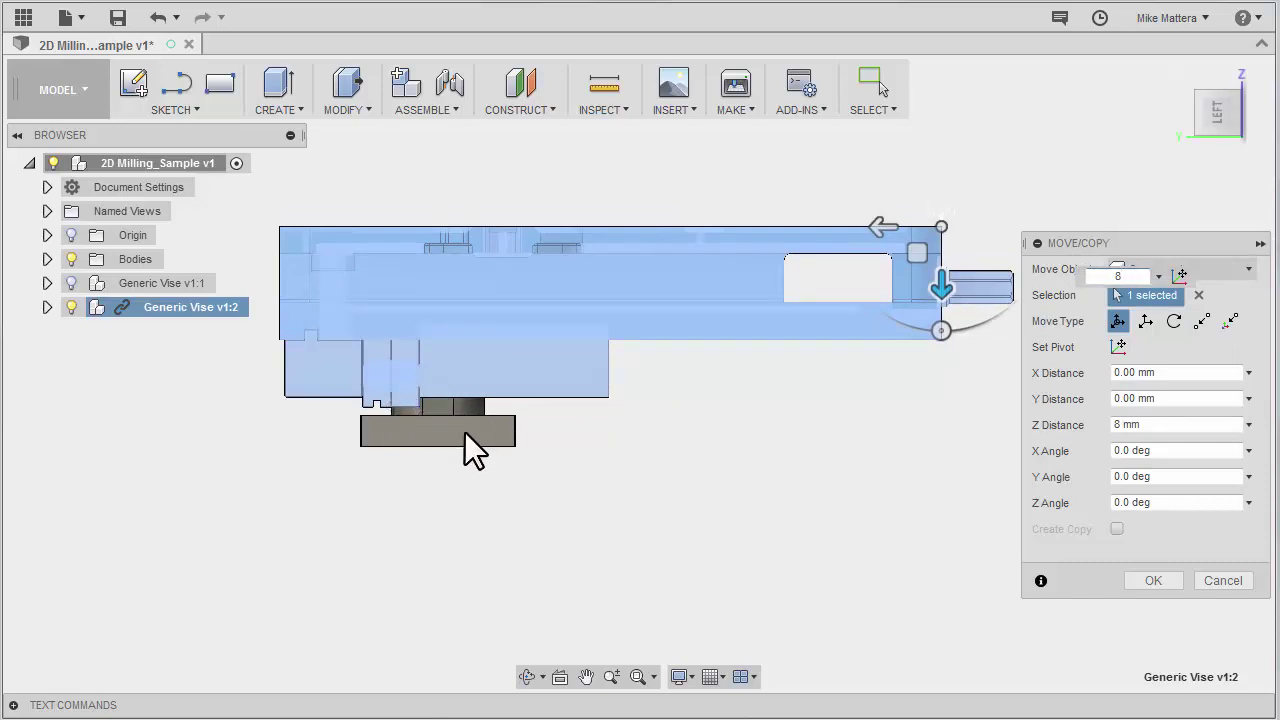
left_click(1152, 582)
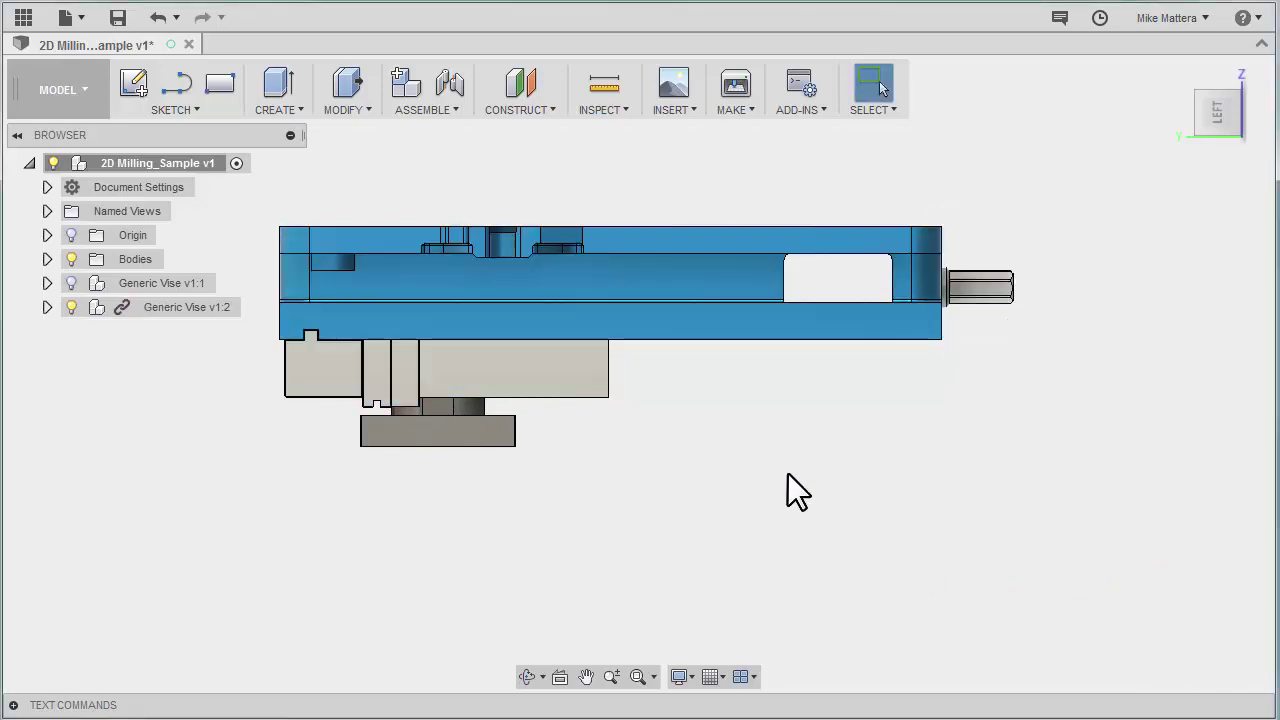
Step: Break the flipped vise's link to its source design and hide the part bodies
right_click(123, 306)
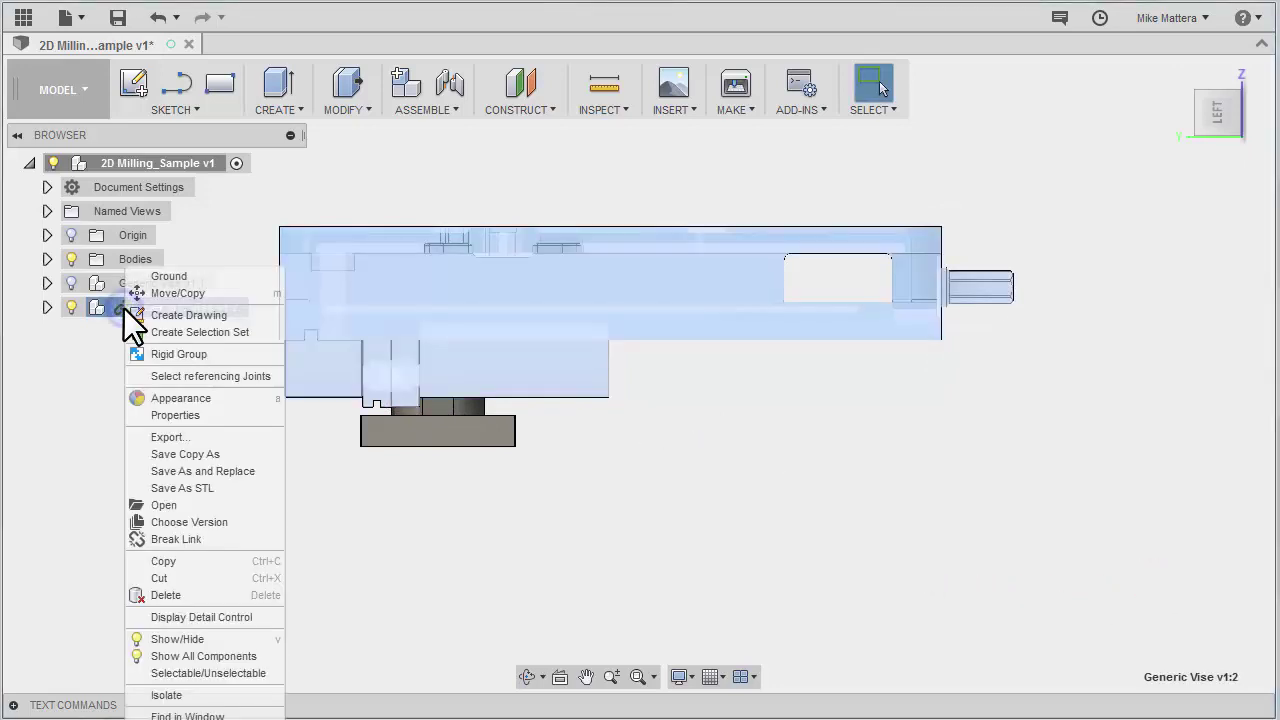
left_click(181, 539)
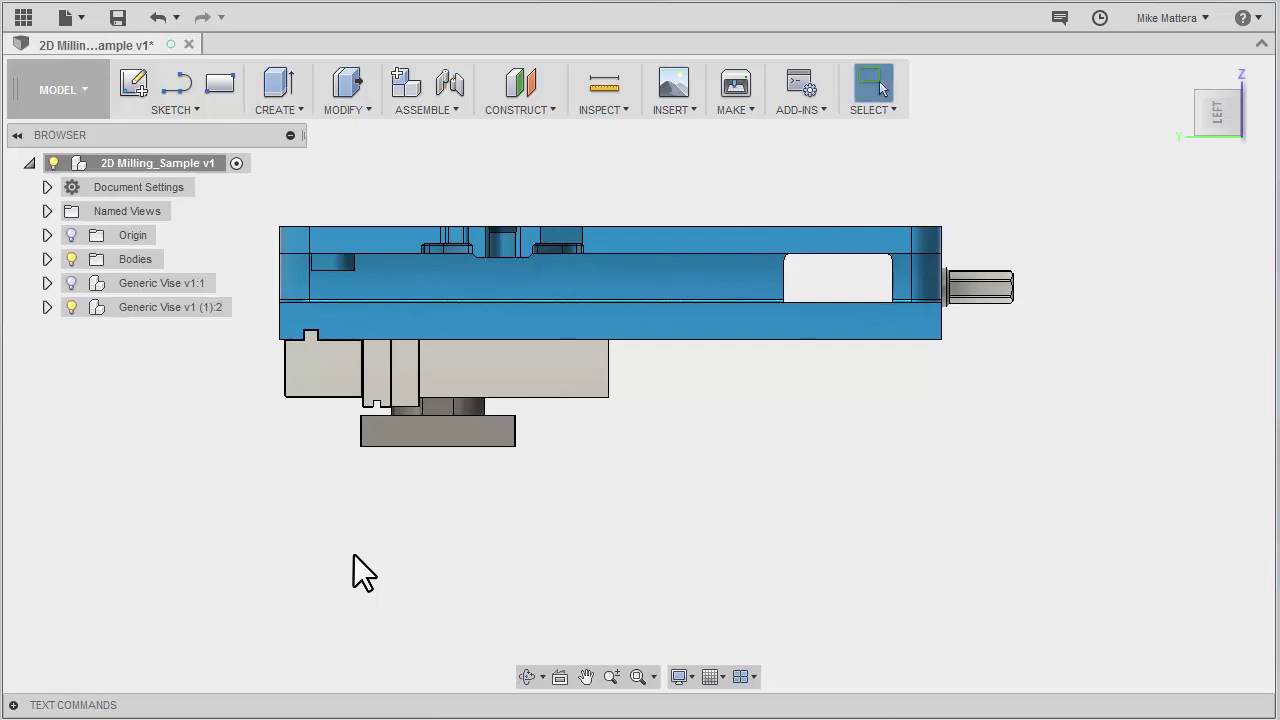
left_click(71, 259)
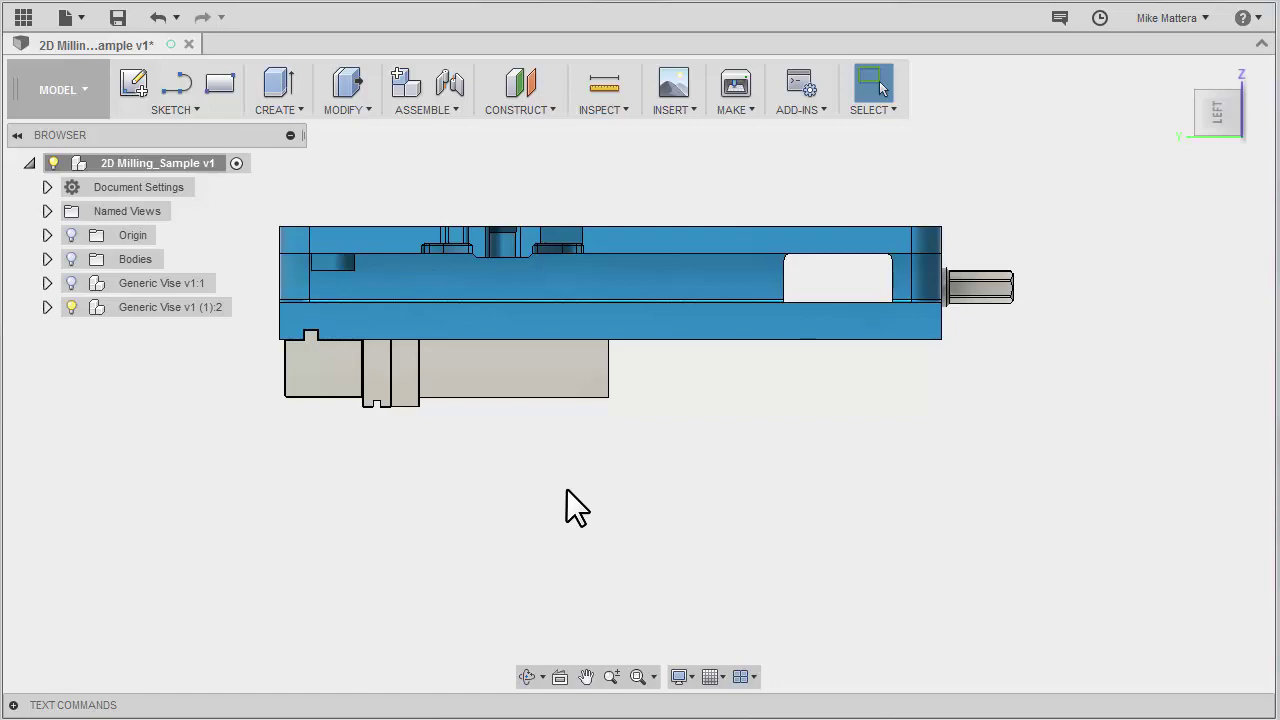
Step: Open the flipped vise by moving all four Front Jaw bodies -170 mm in Y, and accept the move
middle_click_drag(566, 508, 523, 214, "shift")
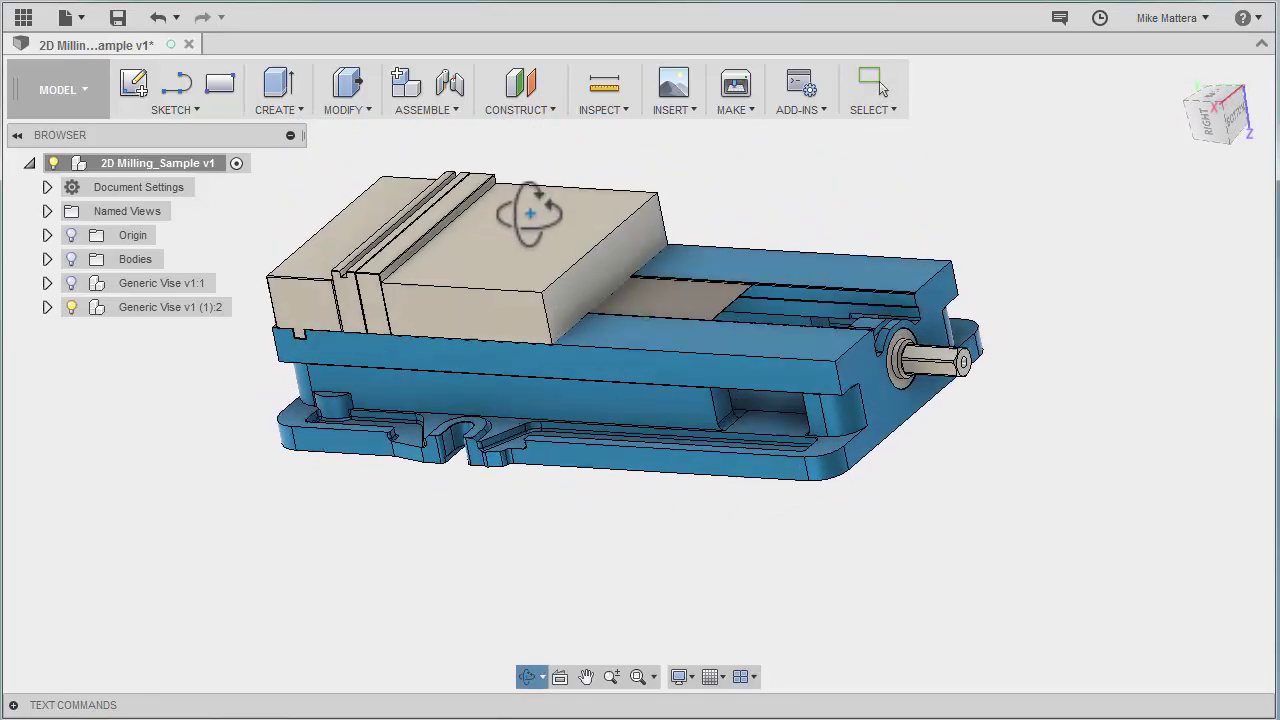
scroll(389, 201, "up", 5)
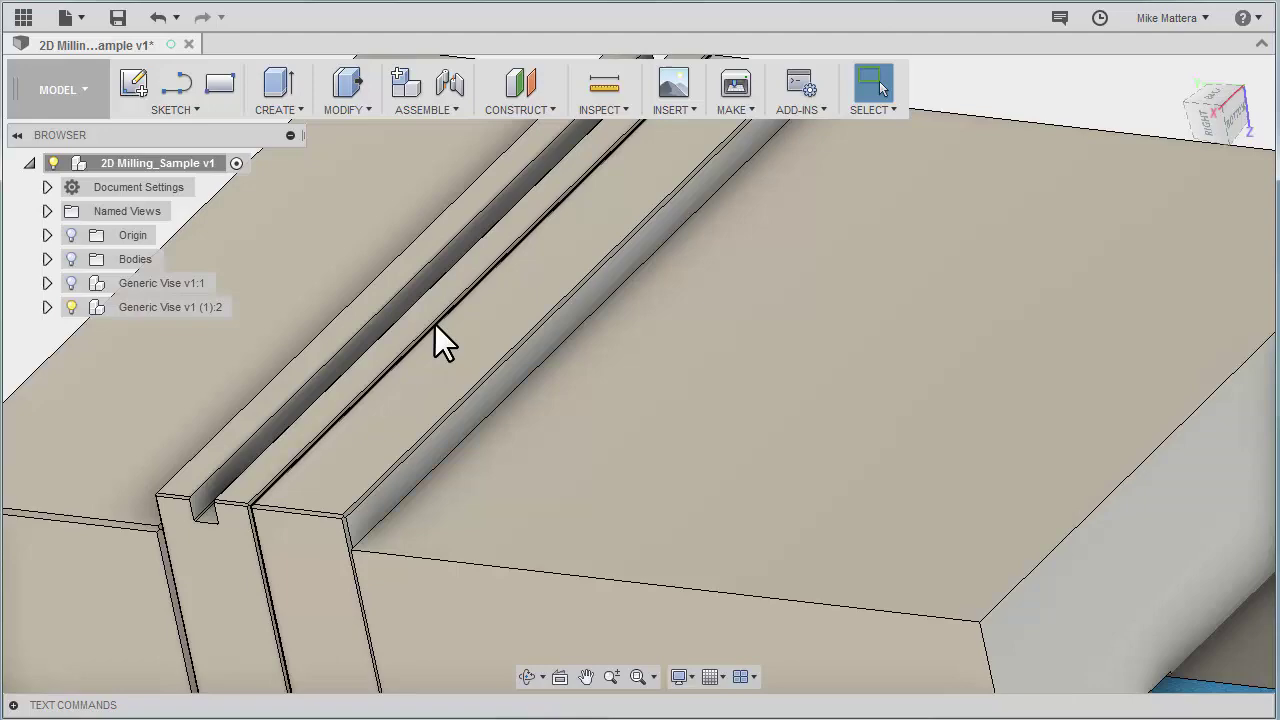
scroll(434, 324, "down", 5)
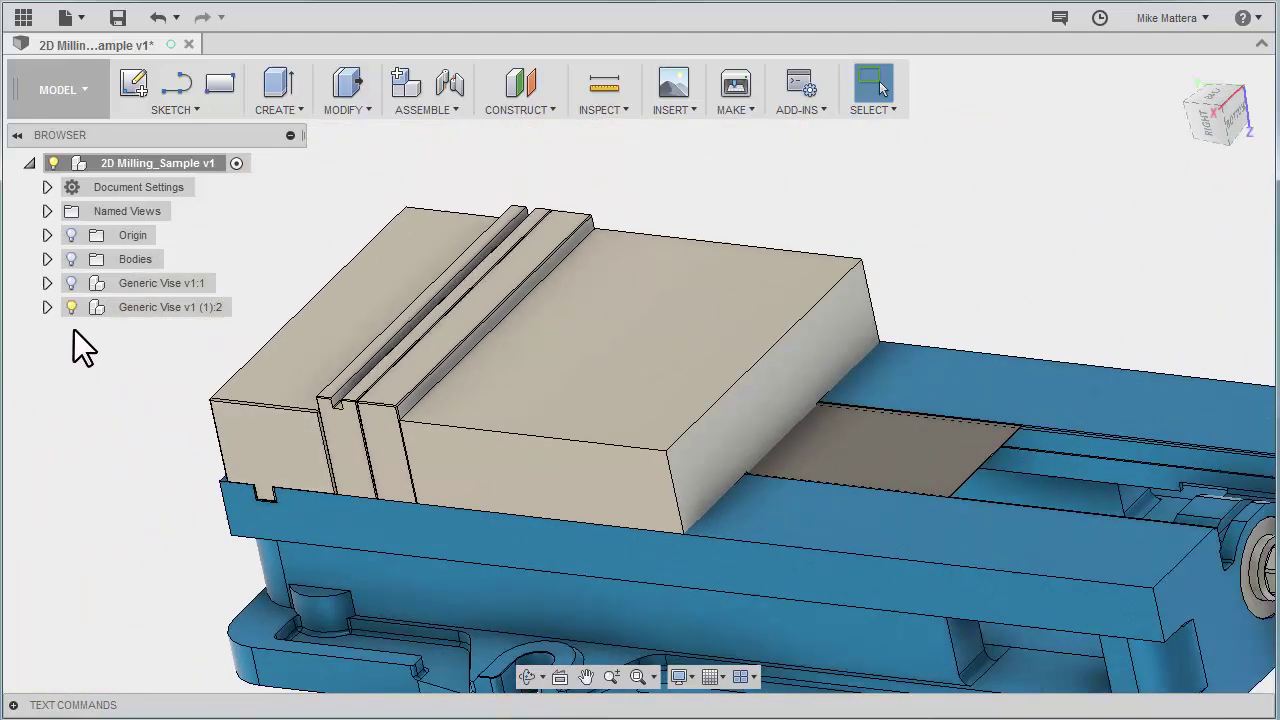
left_click(47, 307)
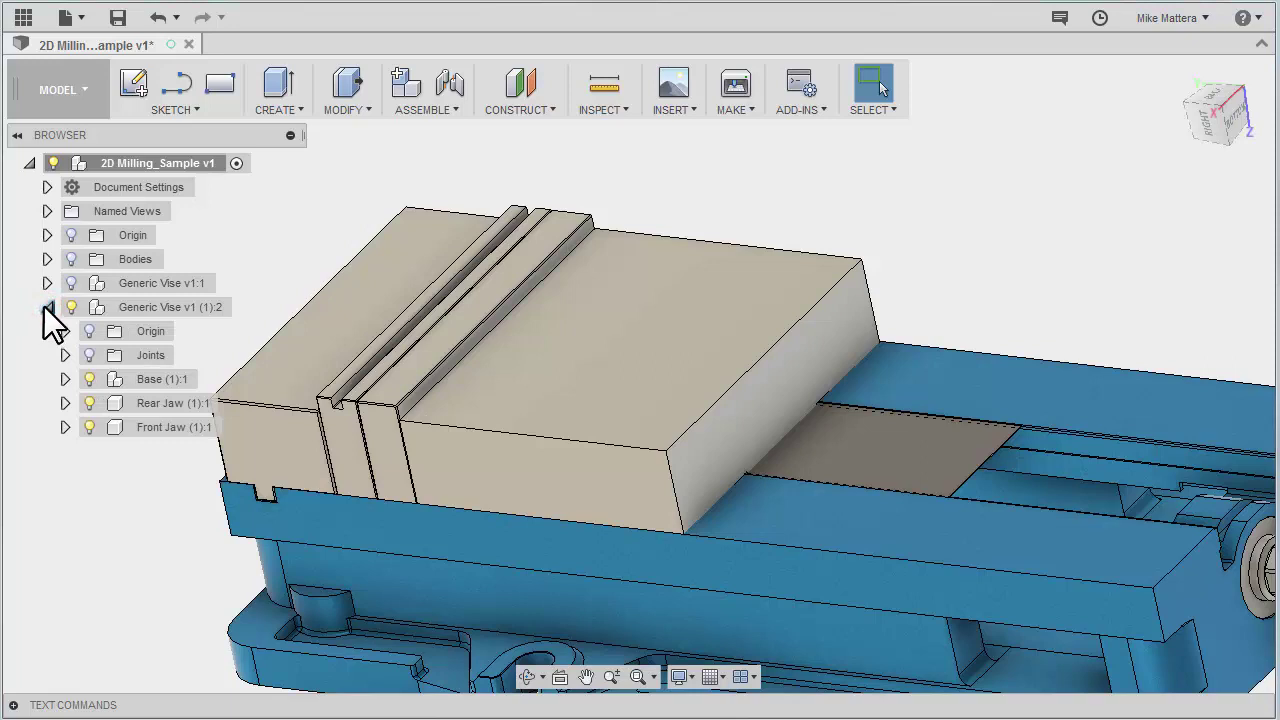
left_click(64, 427)
left_click(83, 475)
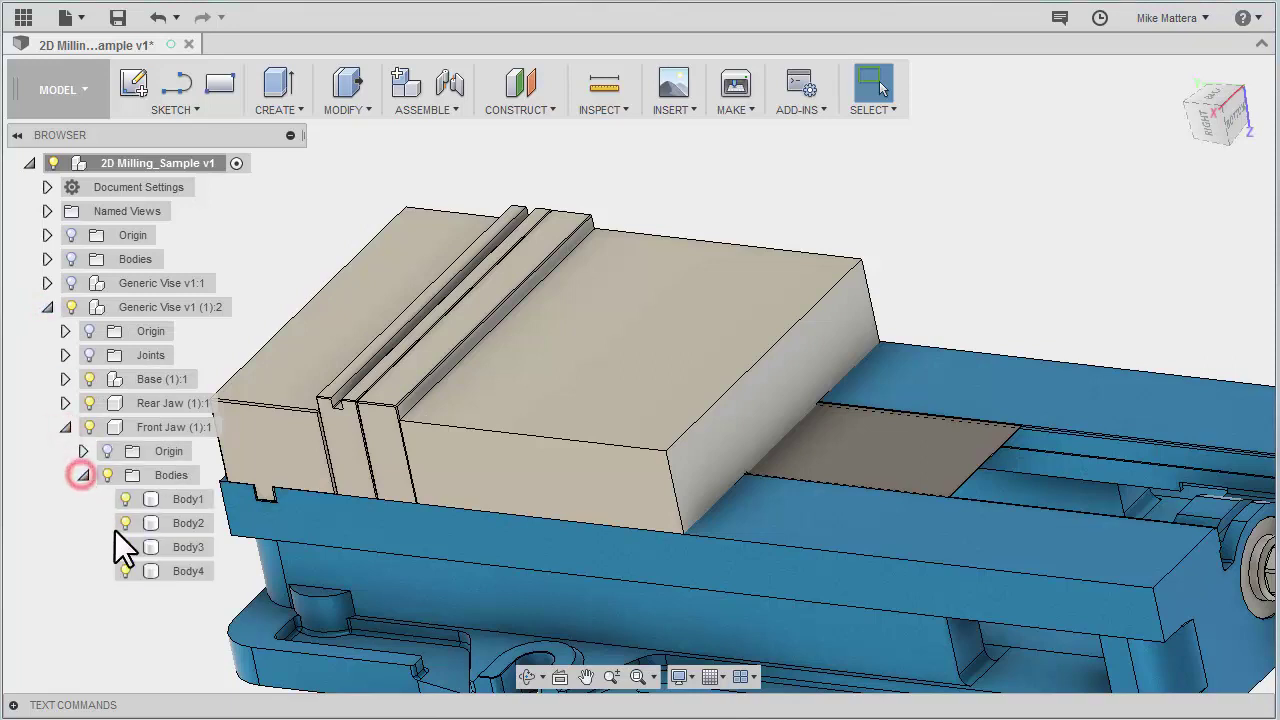
left_click(189, 499)
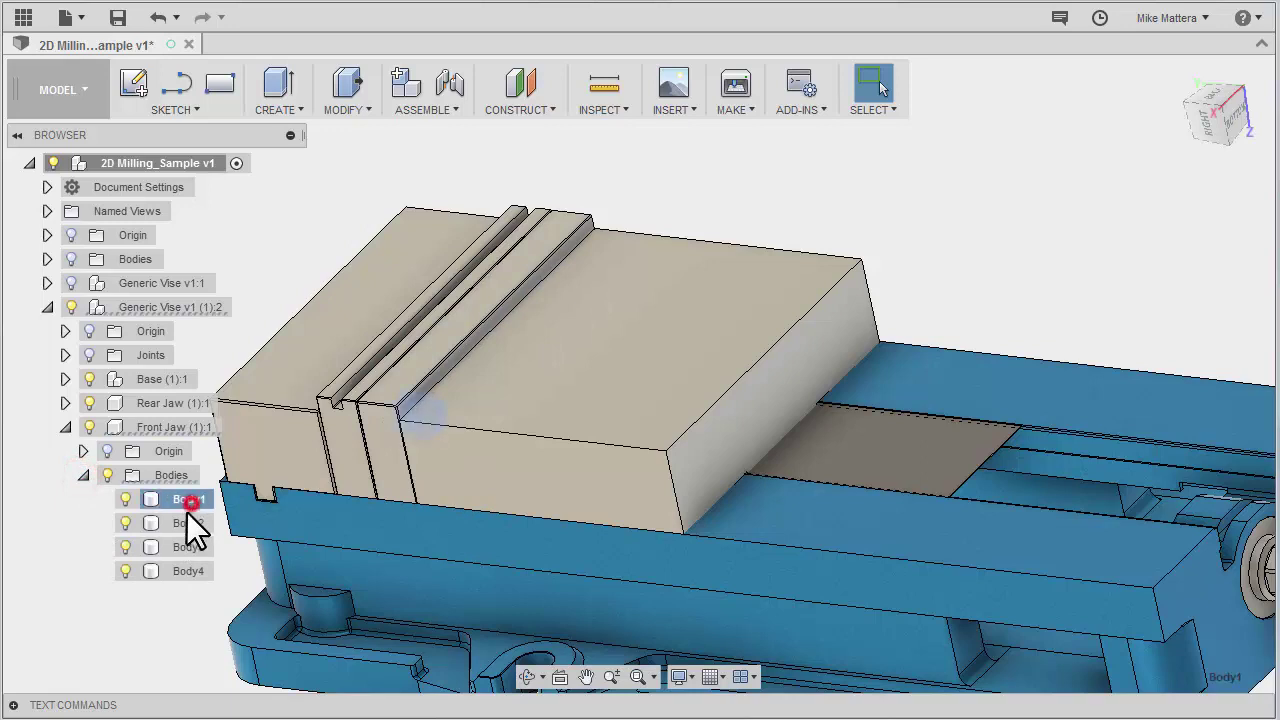
left_click(182, 571, "shift")
right_click(182, 571)
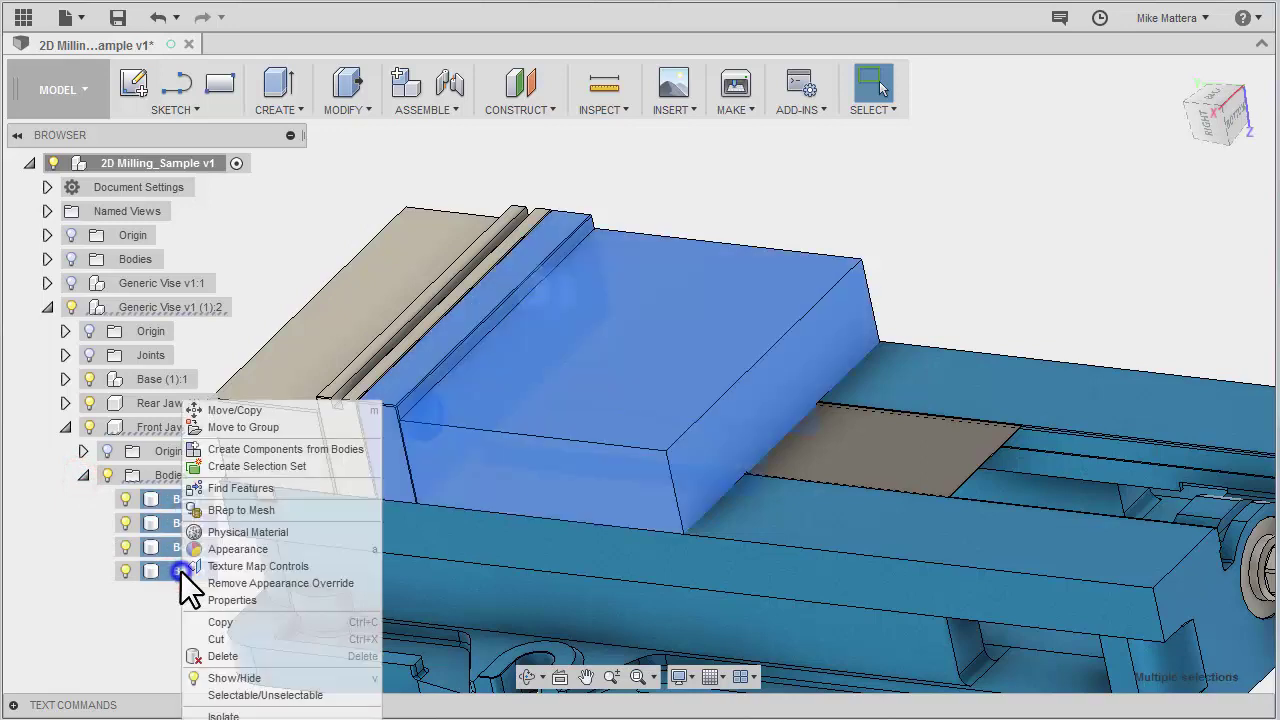
left_click(226, 410)
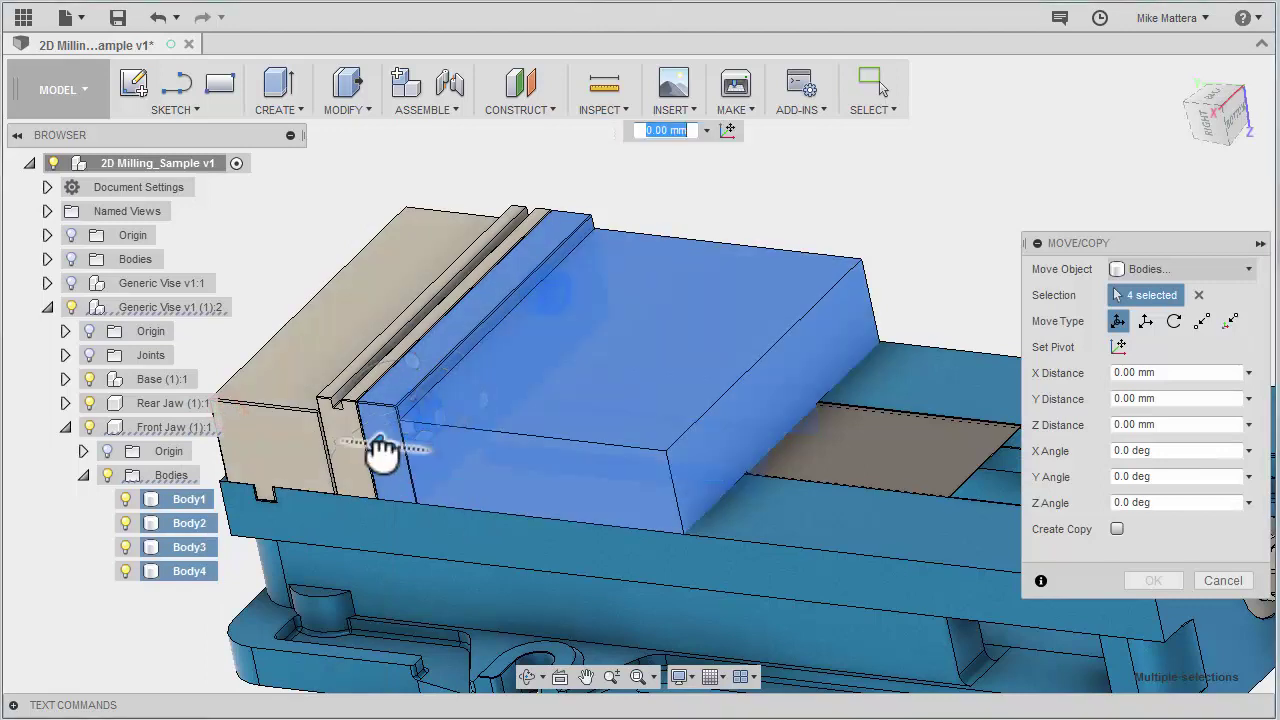
left_click_drag(382, 447, 754, 556)
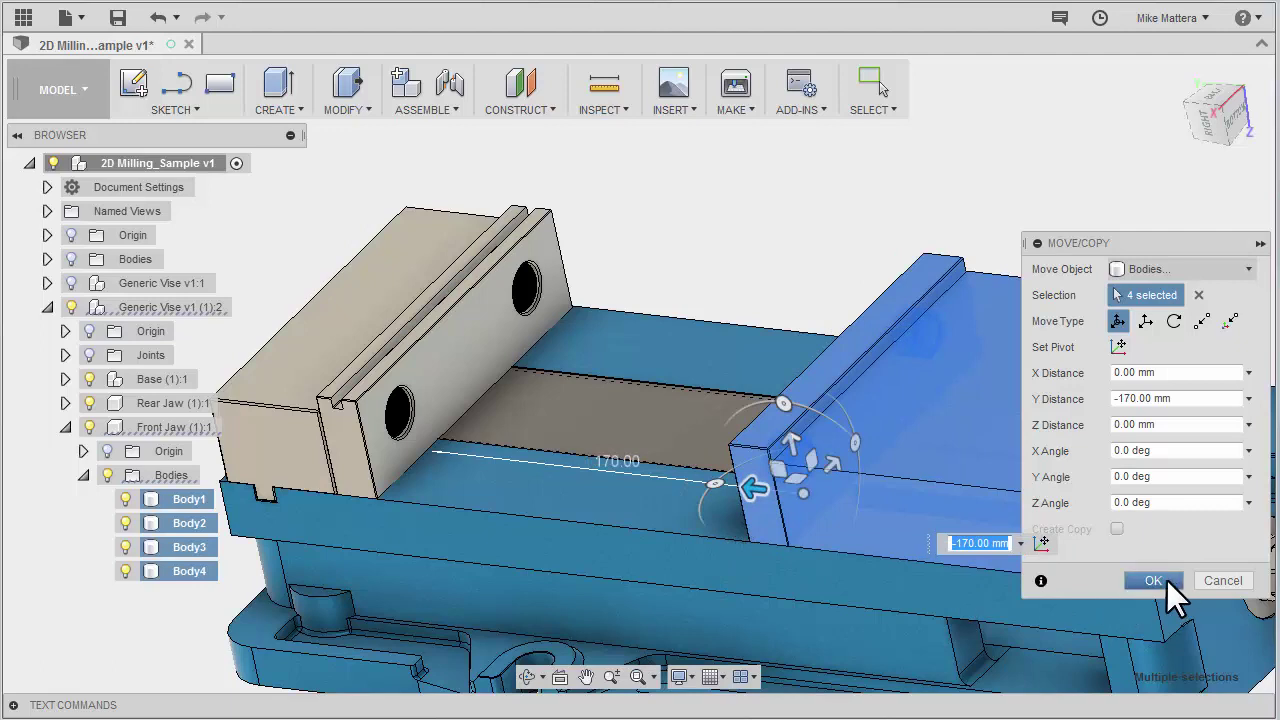
left_click(1153, 580)
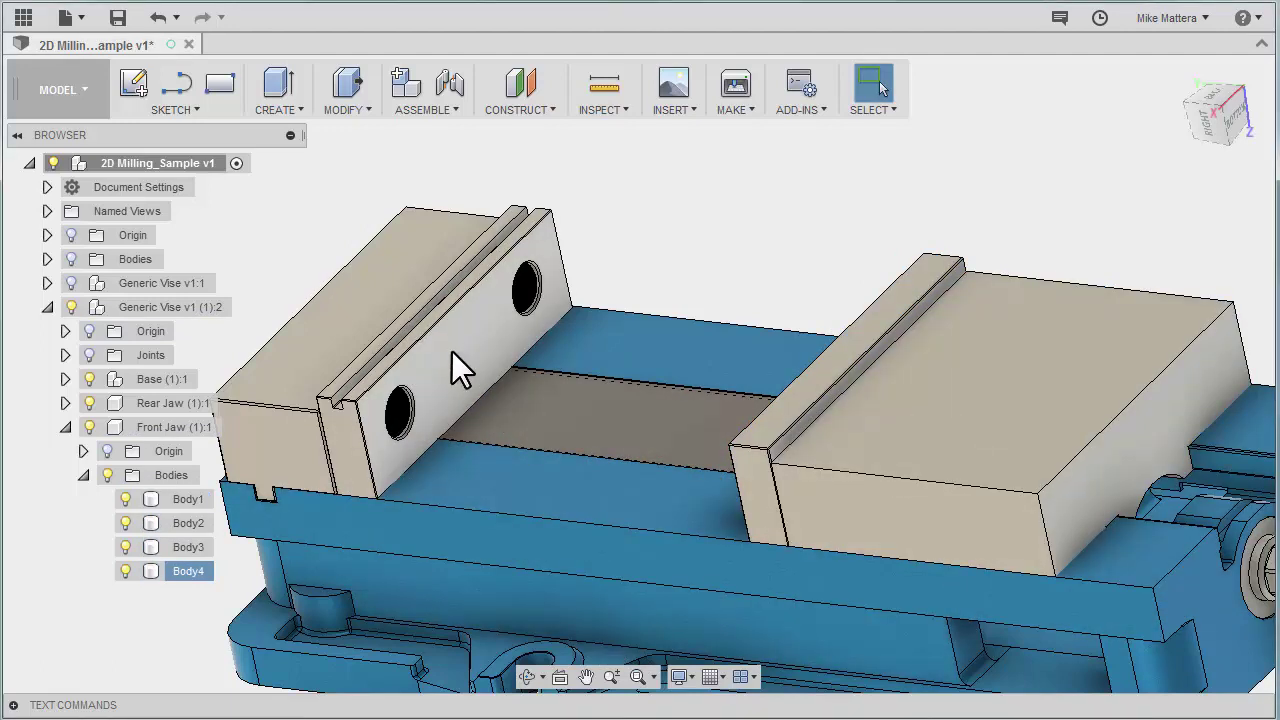
left_click(347, 90)
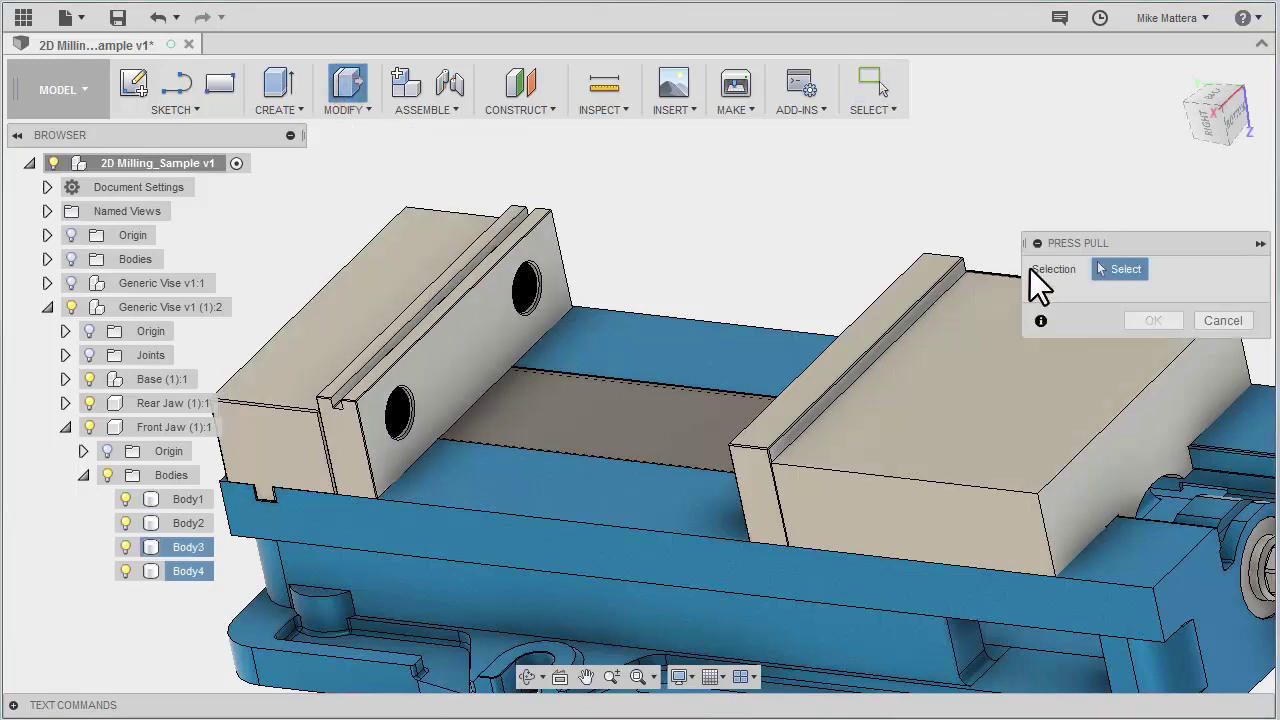
left_click_drag(1102, 241, 1037, 166)
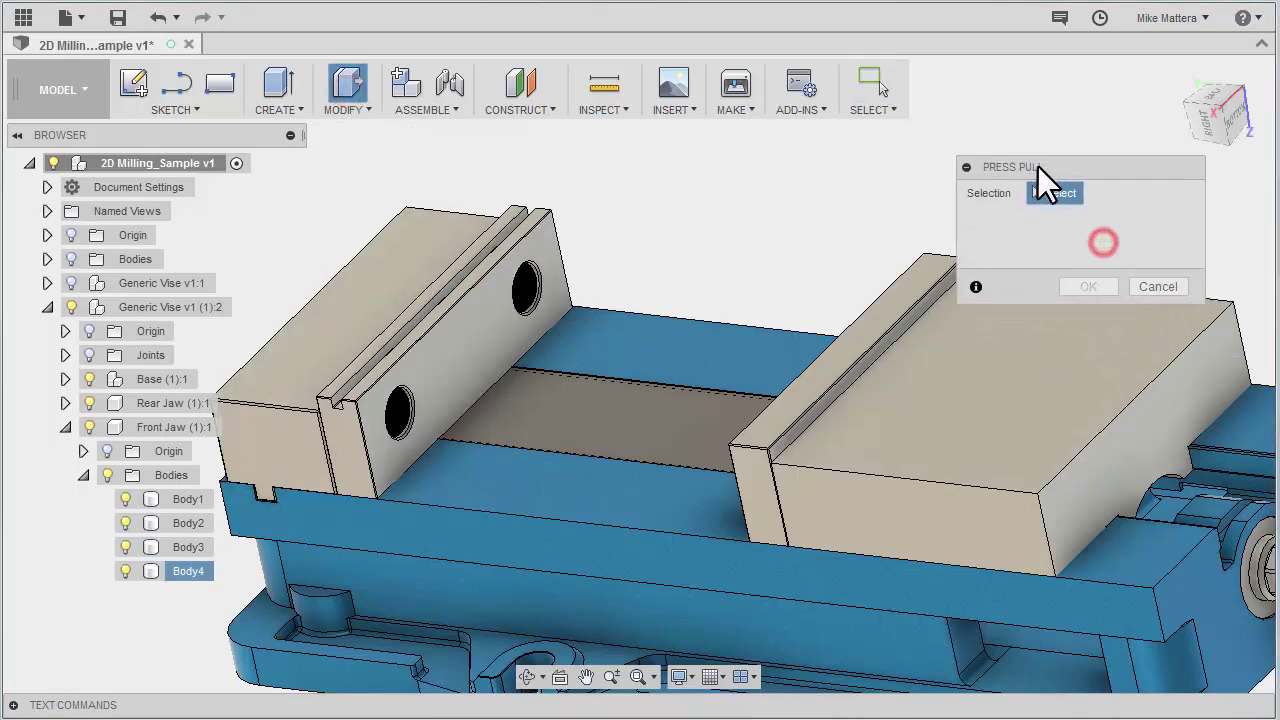
left_click(471, 338)
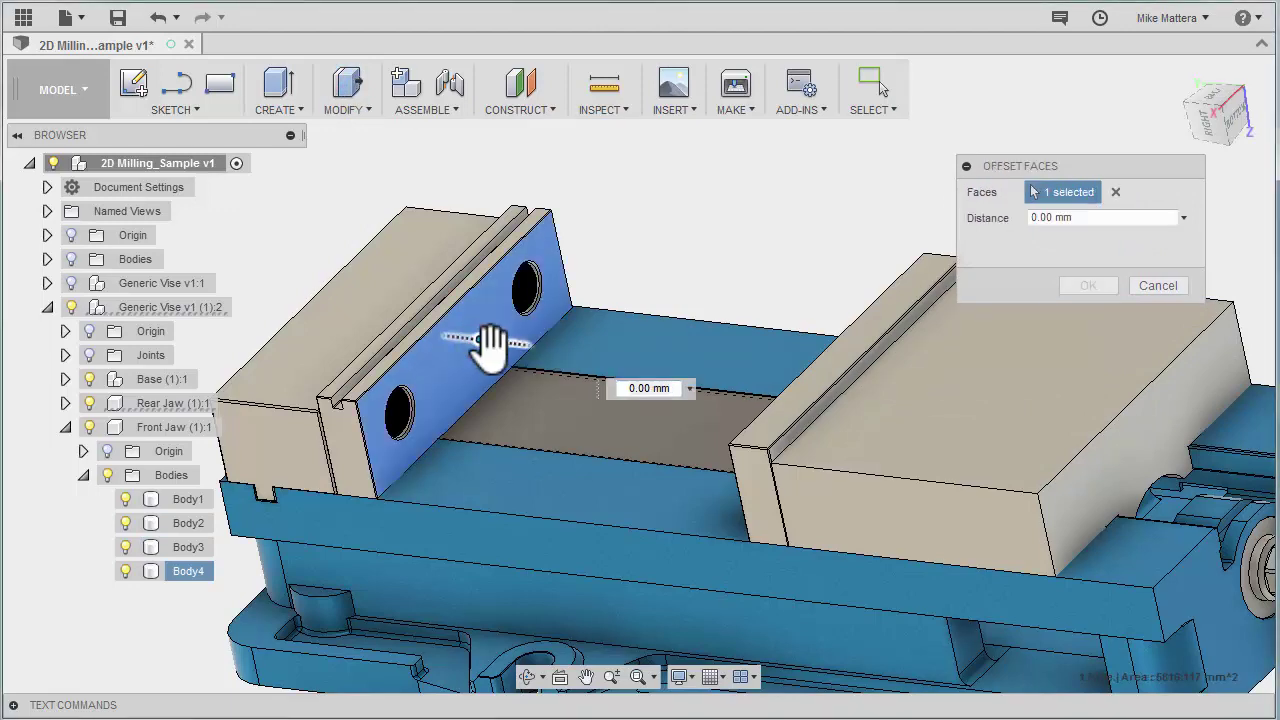
left_click_drag(490, 343, 501, 383)
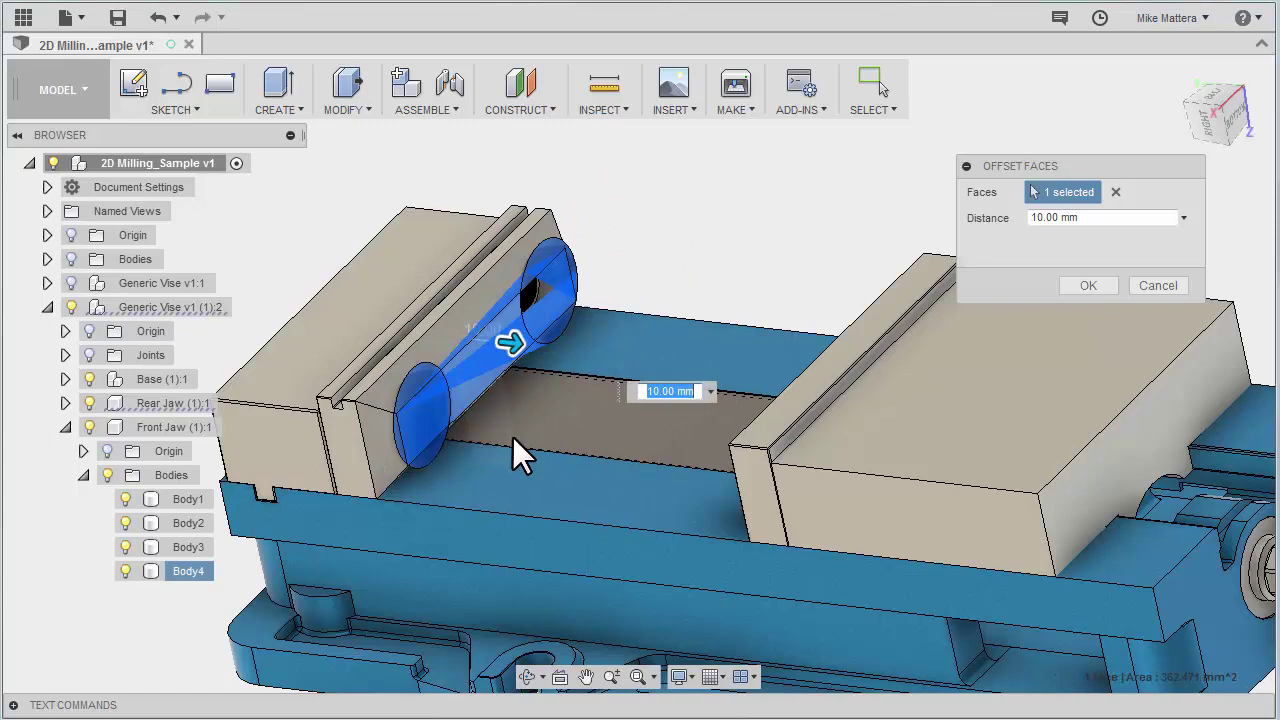
left_click(668, 390)
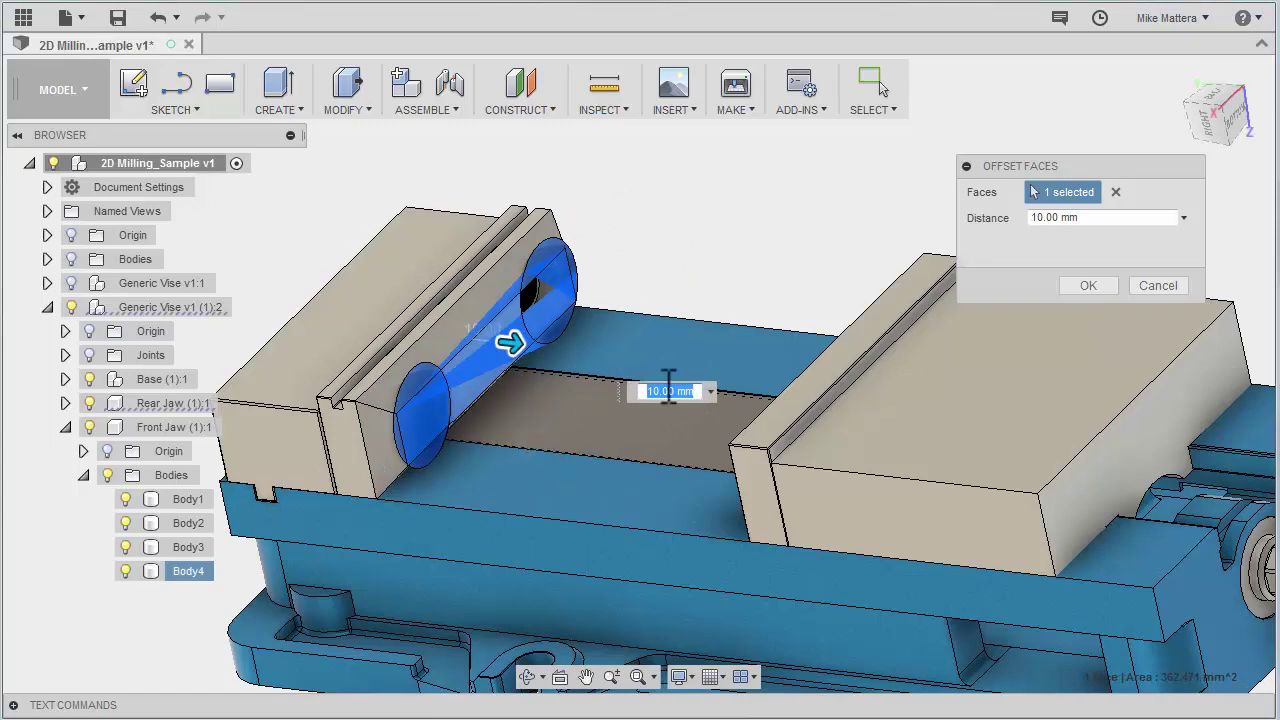
left_click(1170, 283)
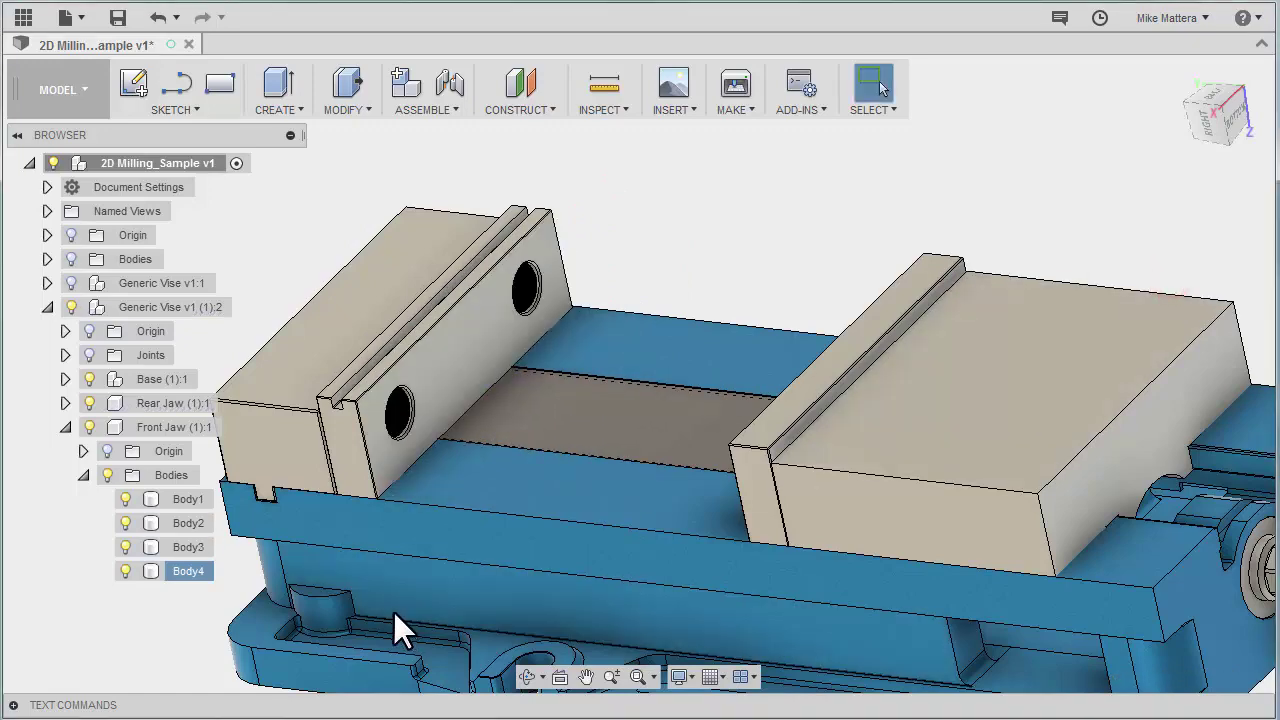
Step: Offset the five chamfer faces along the upper and end edges of the rear jaw plate by 0.5 mm to square its edges
scroll(351, 410, "up", 8)
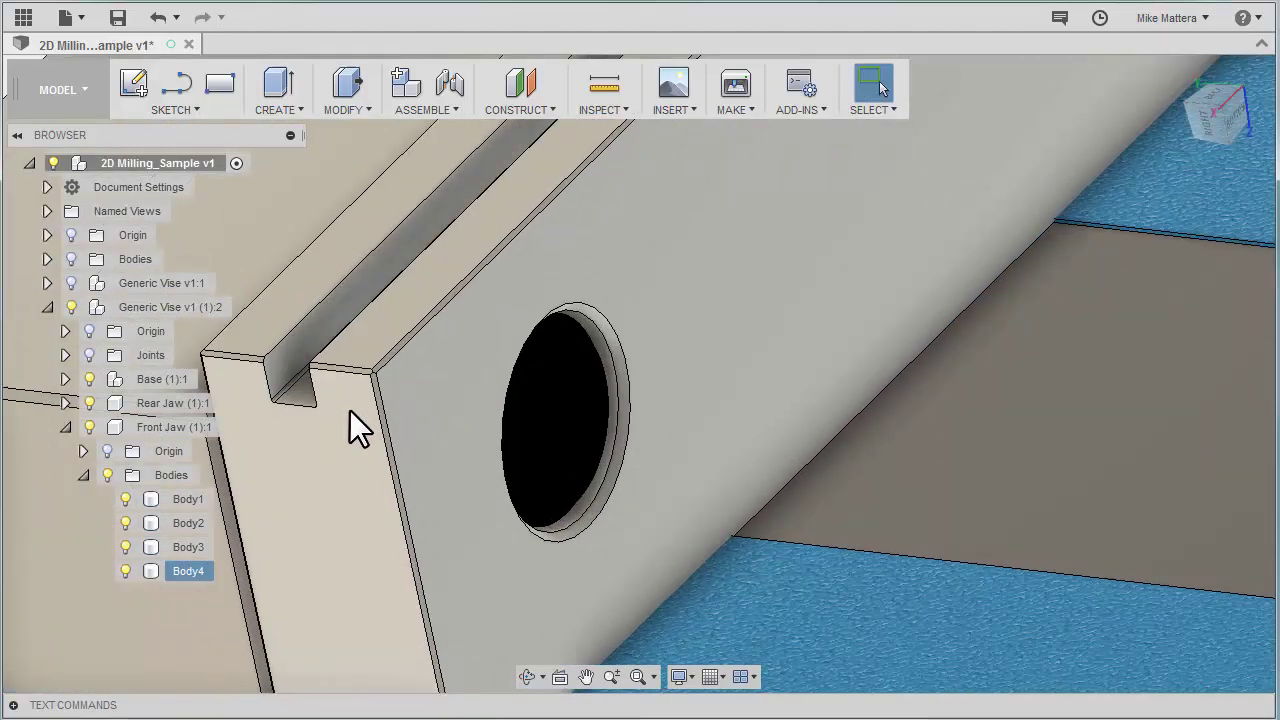
scroll(420, 370, "up", 2)
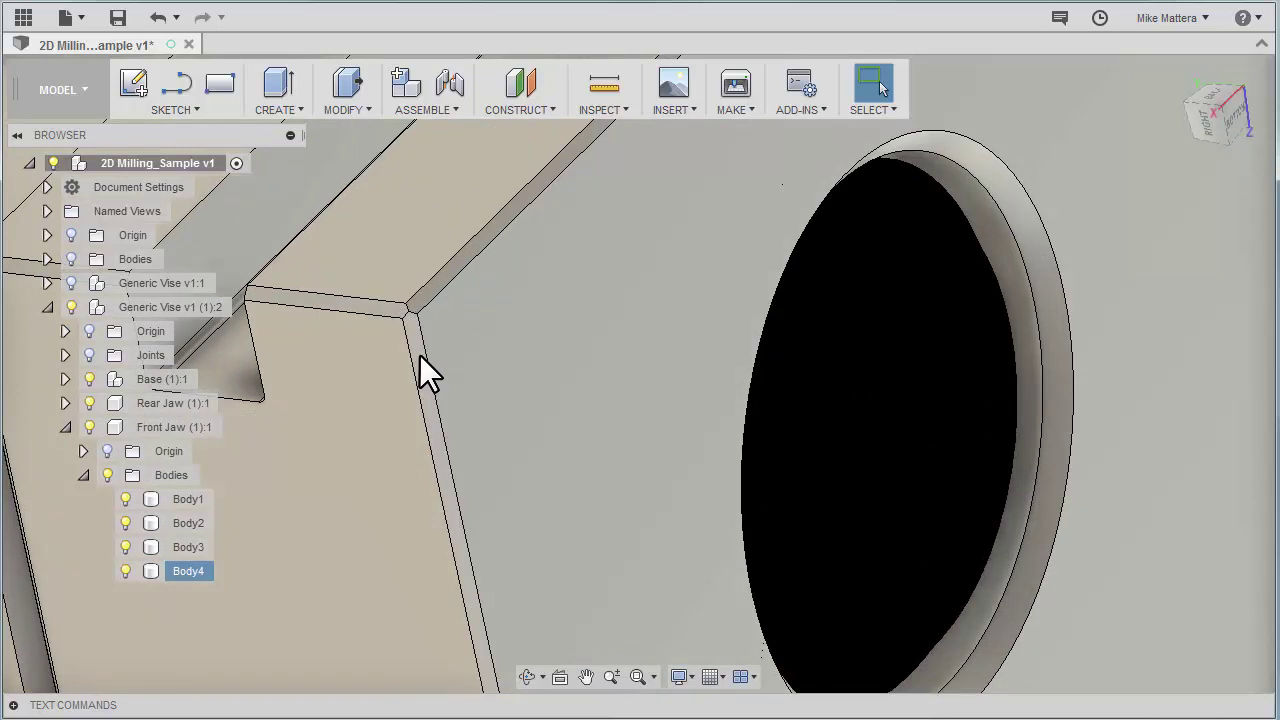
left_click(349, 87)
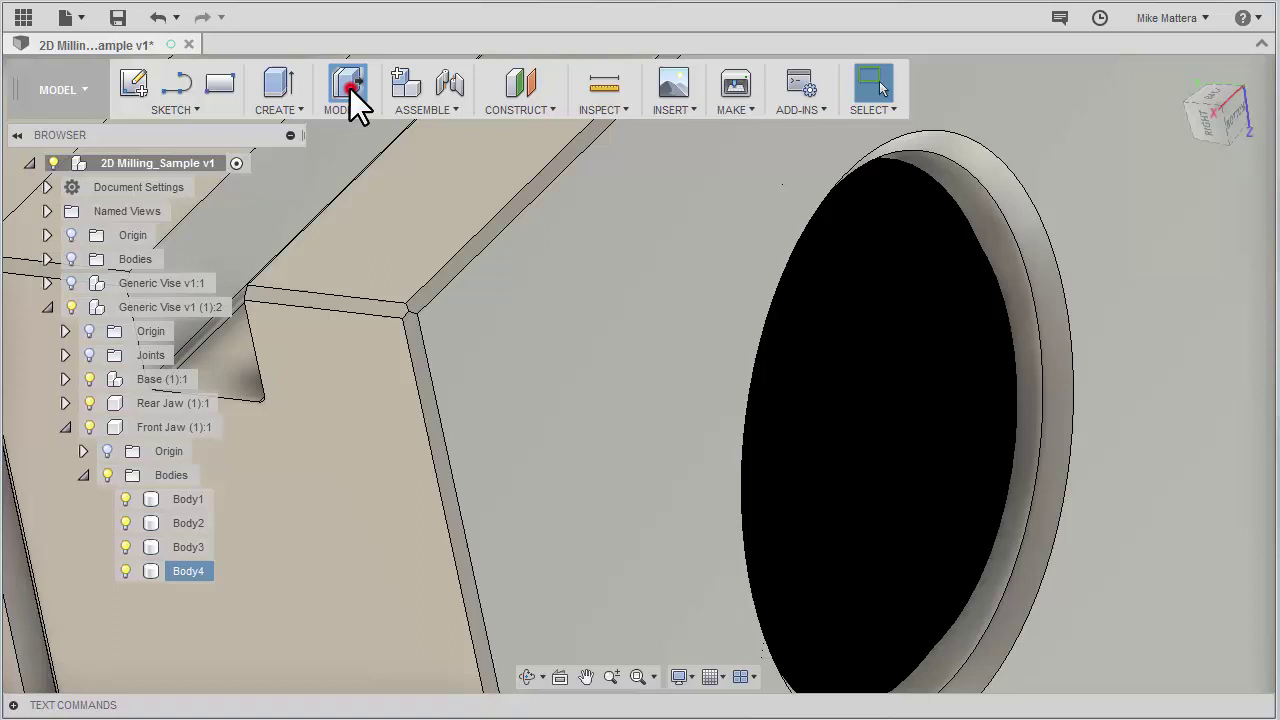
left_click(366, 305)
left_click(427, 289)
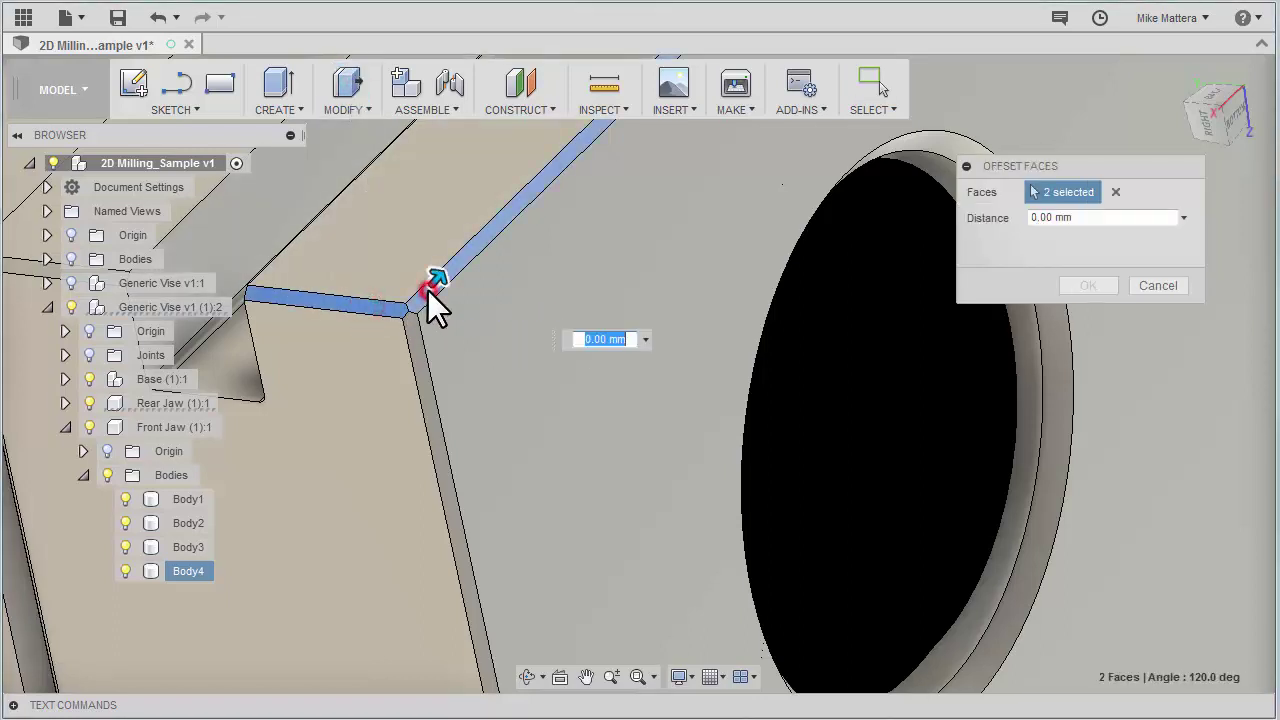
left_click(420, 352)
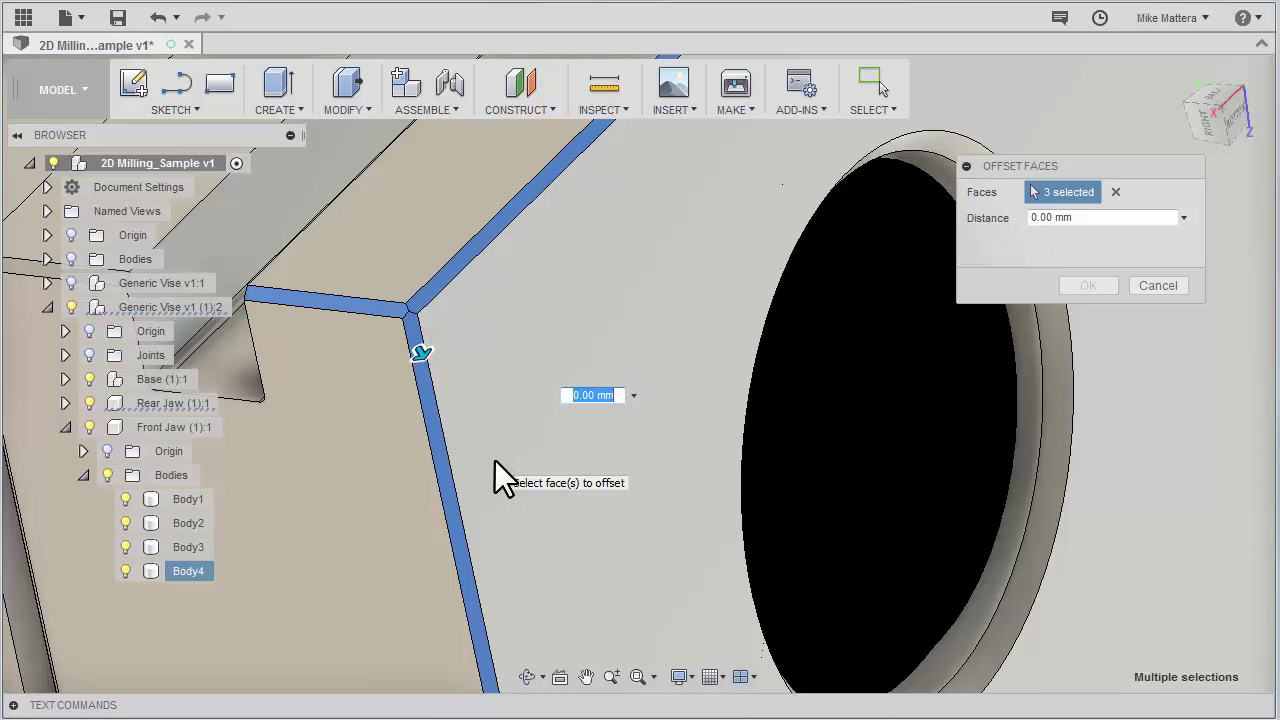
scroll(449, 545, "down", 5)
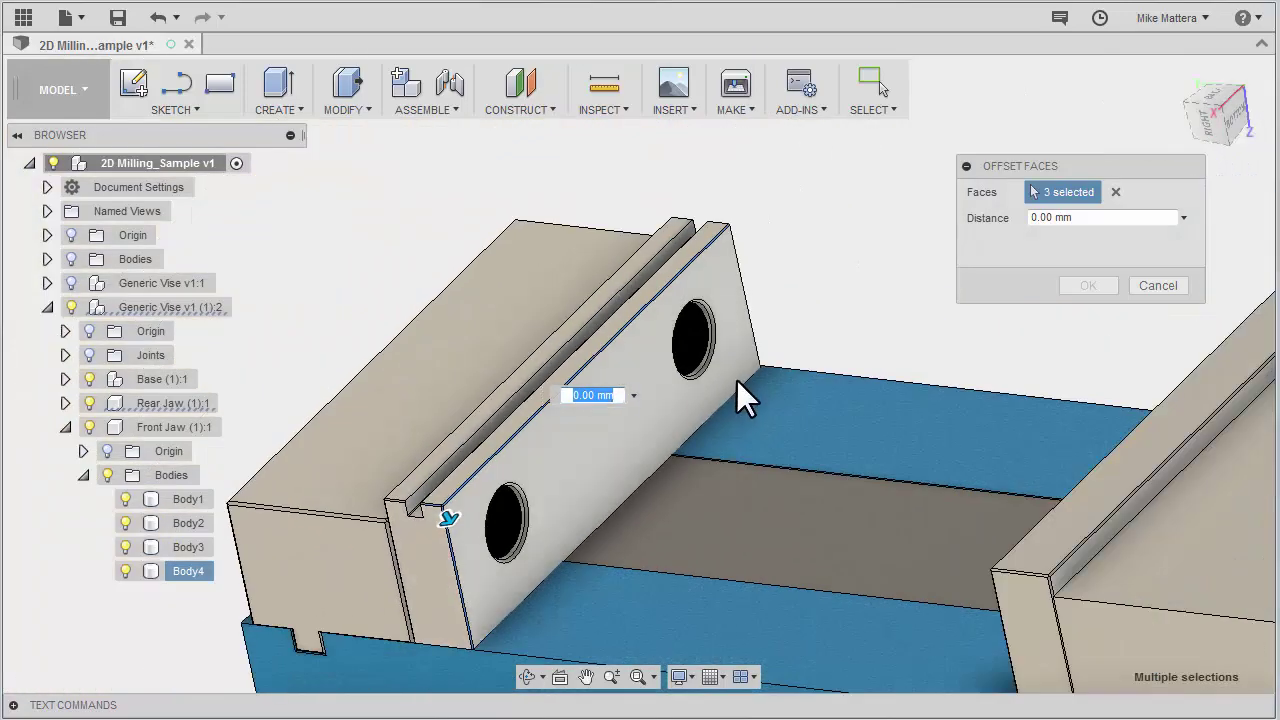
middle_click_drag(737, 385, 672, 465, "shift")
scroll(764, 293, "up", 5)
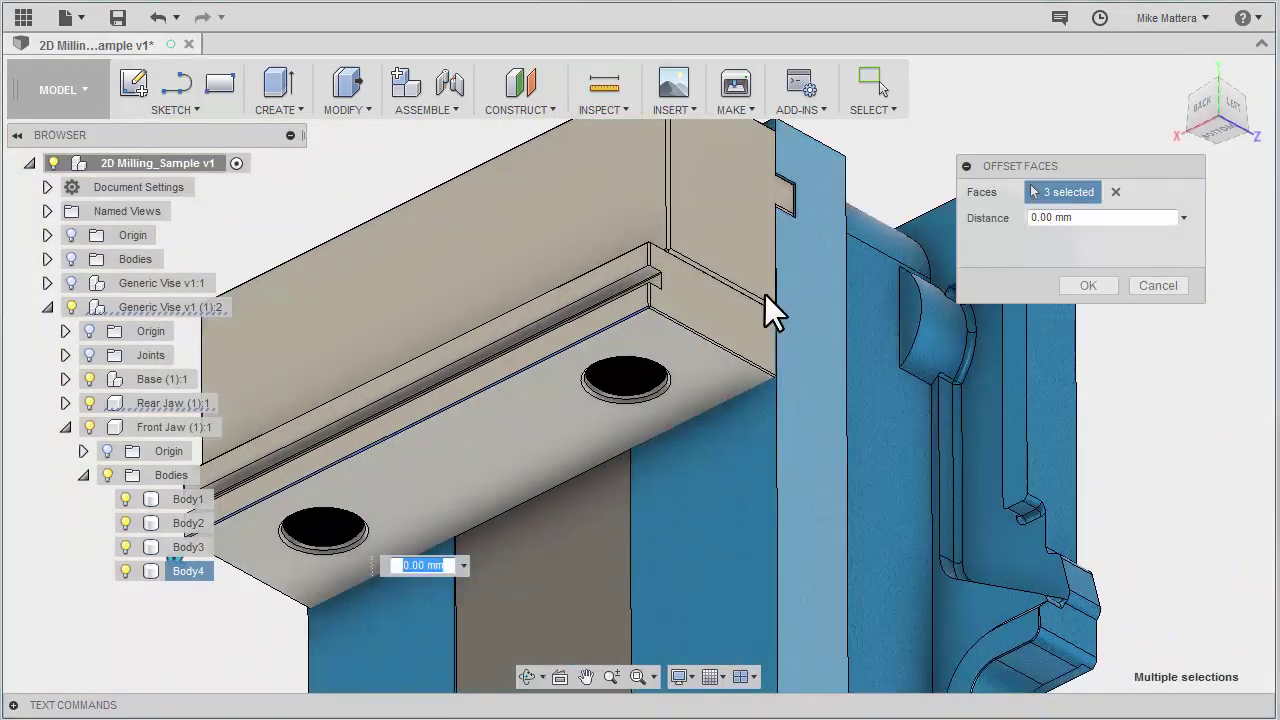
left_click(549, 185)
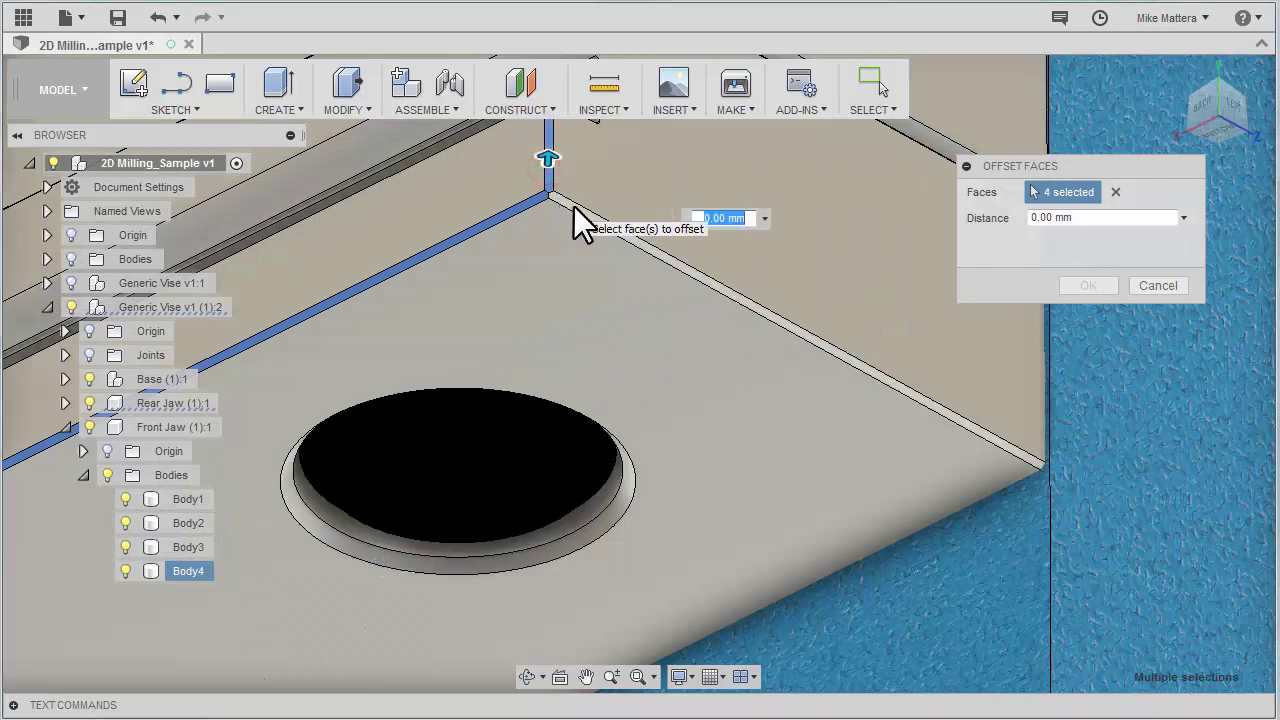
left_click(572, 206)
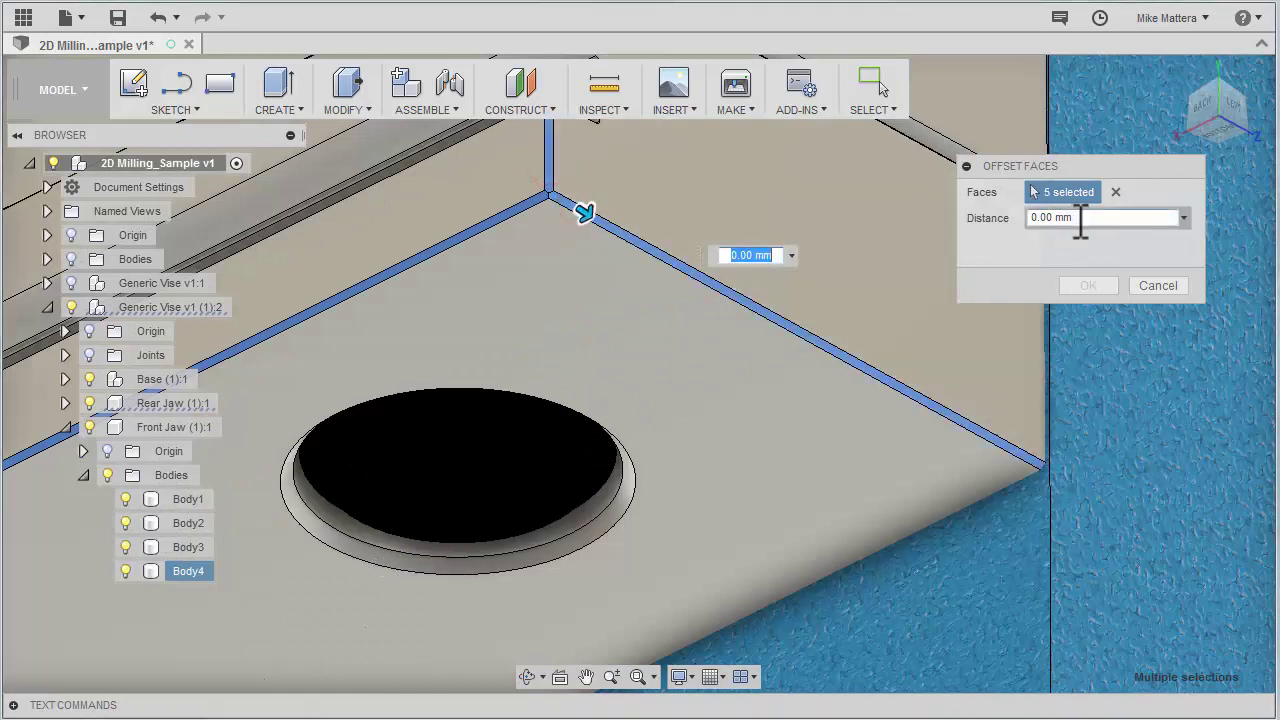
left_click_drag(1078, 217, 1008, 220)
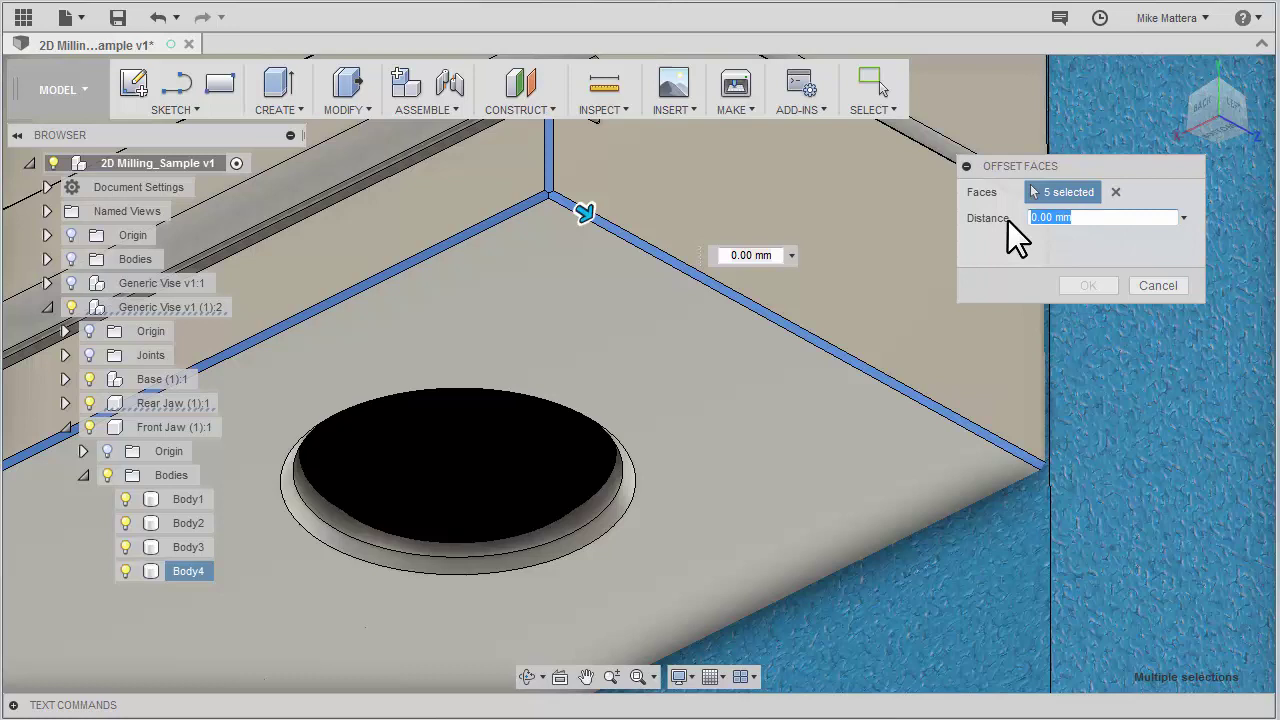
type(".5")
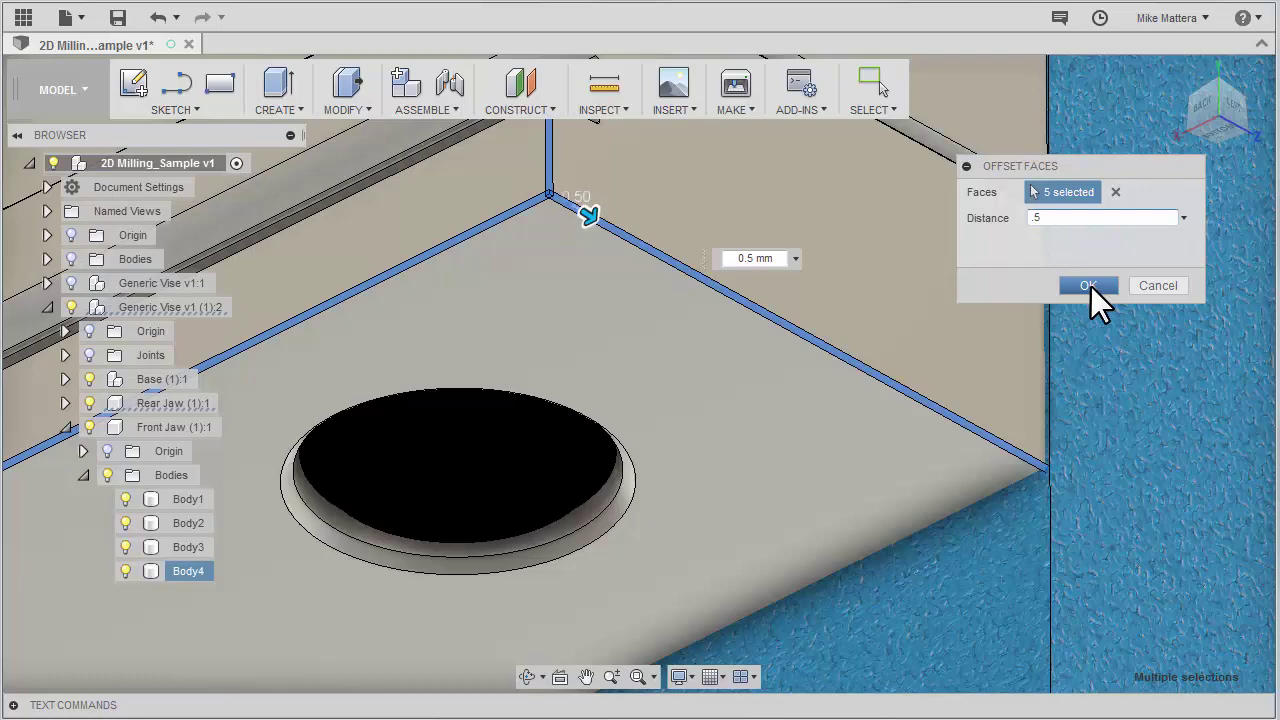
left_click(1090, 285)
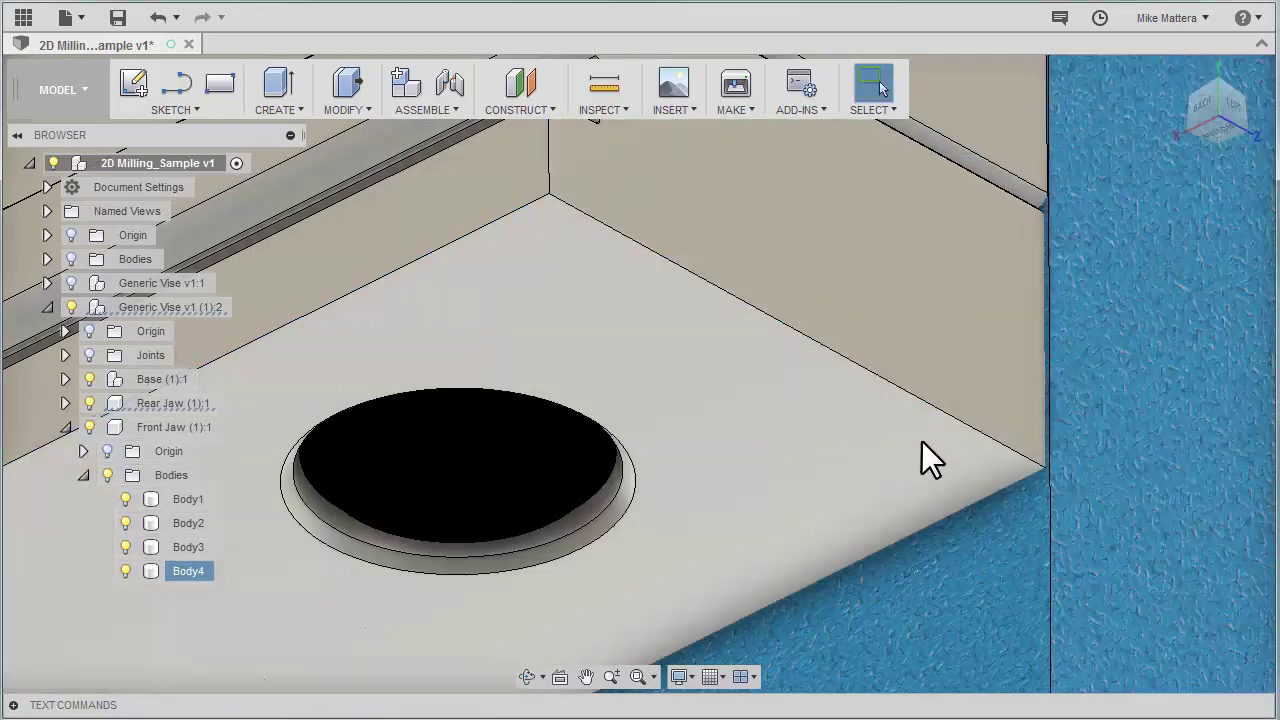
middle_click_drag(604, 383, 870, 366, "shift")
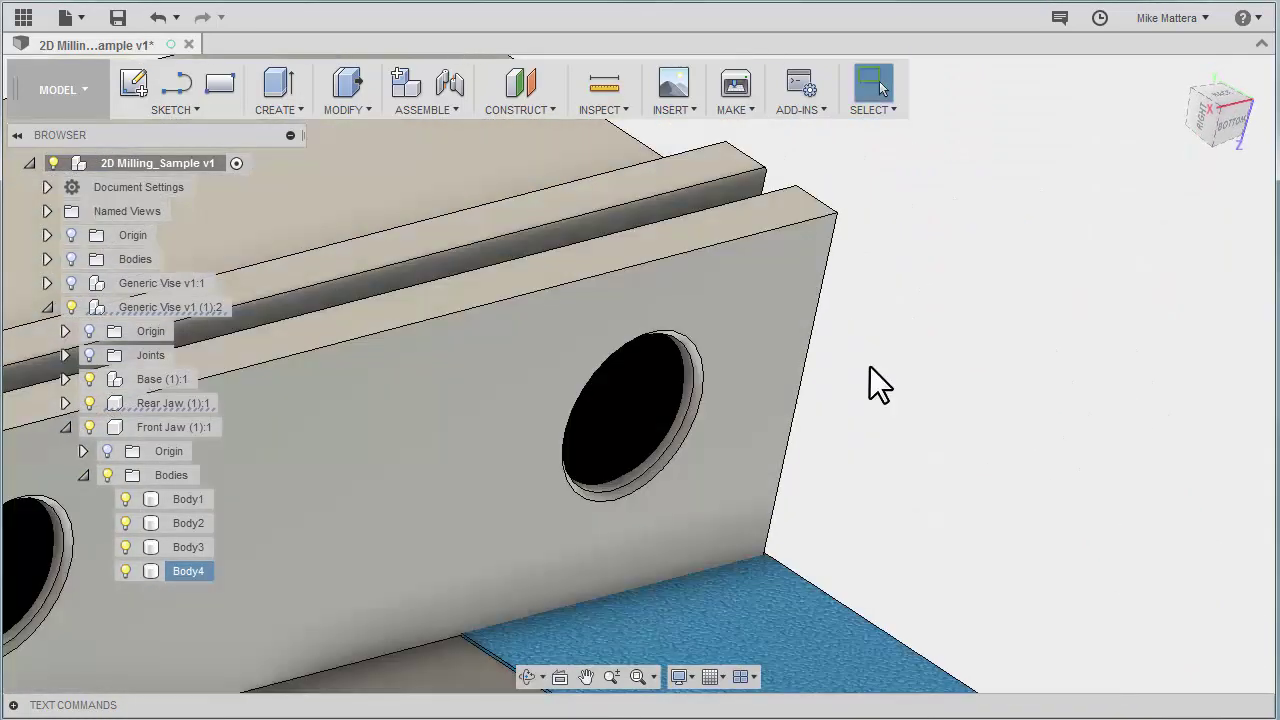
scroll(869, 366, "down", 3)
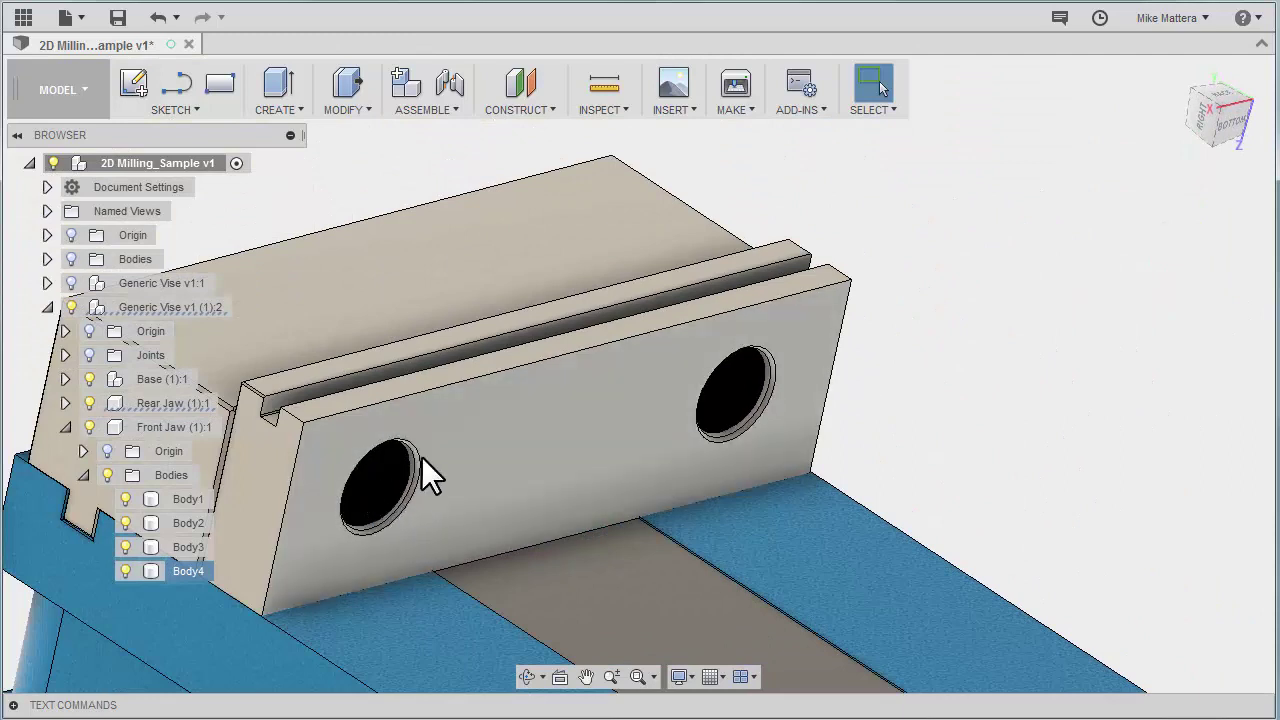
left_click(353, 89)
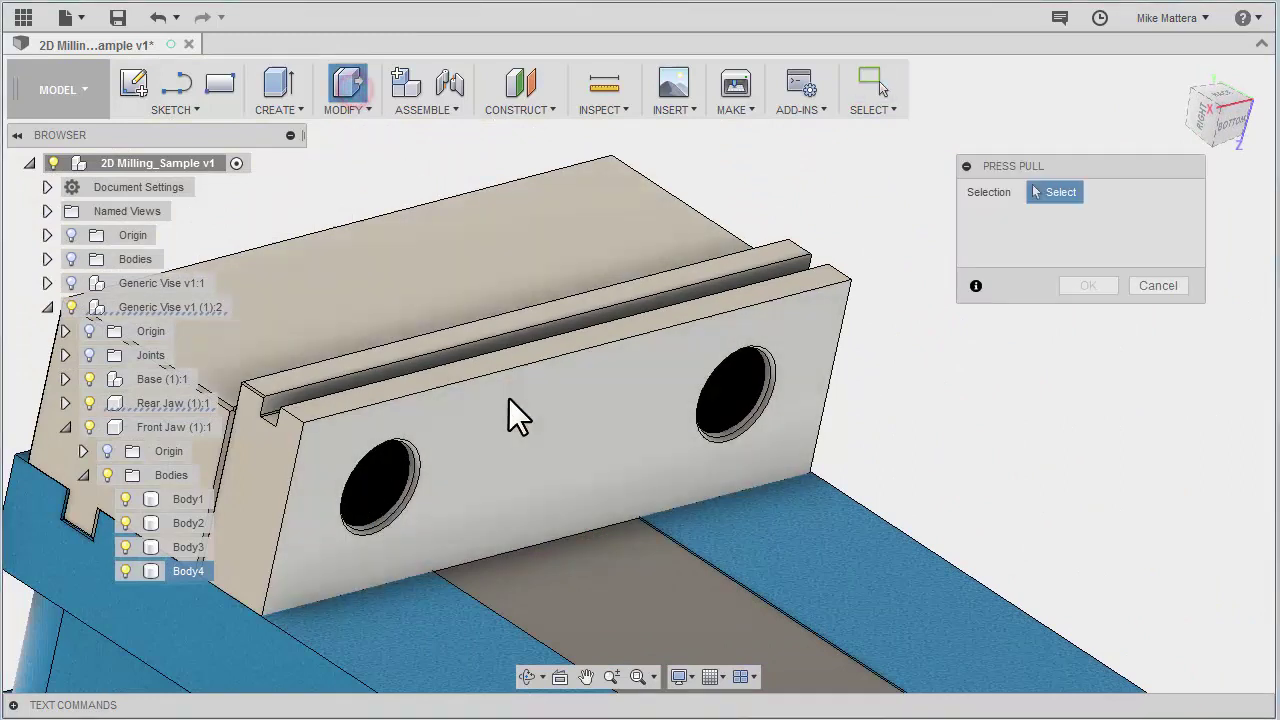
left_click(508, 428)
left_click_drag(528, 437, 545, 503)
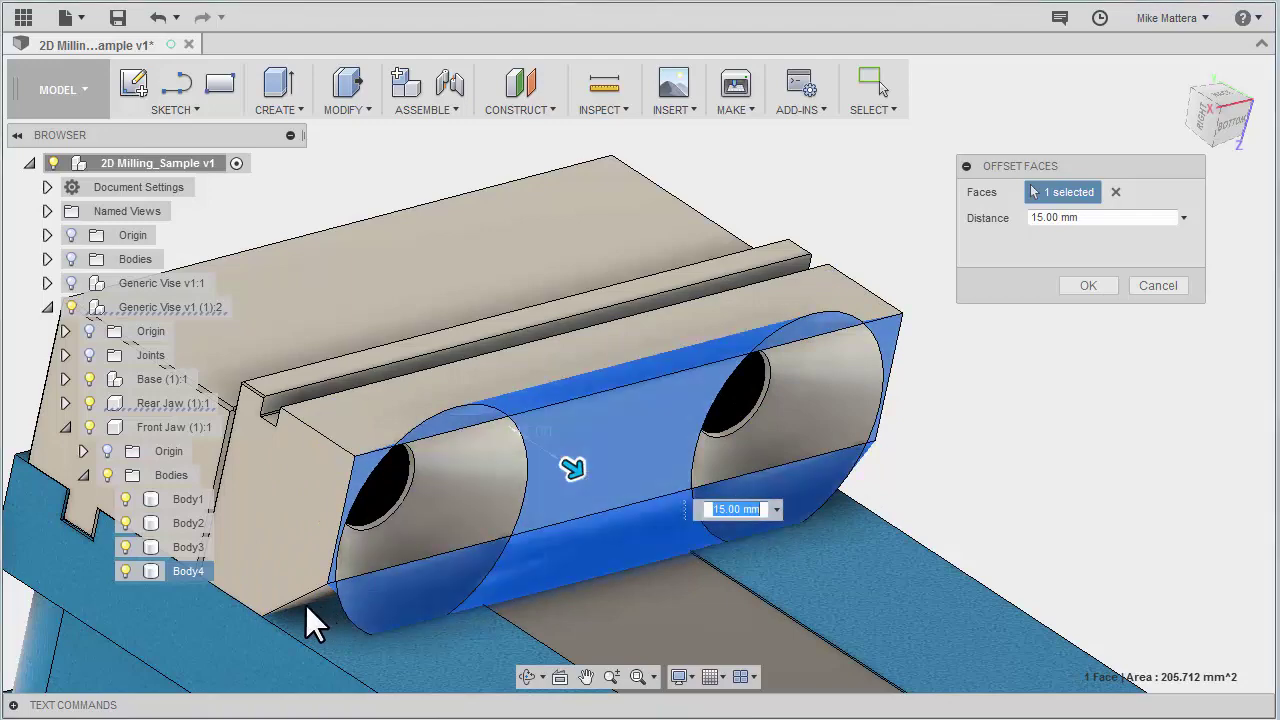
left_click(1157, 286)
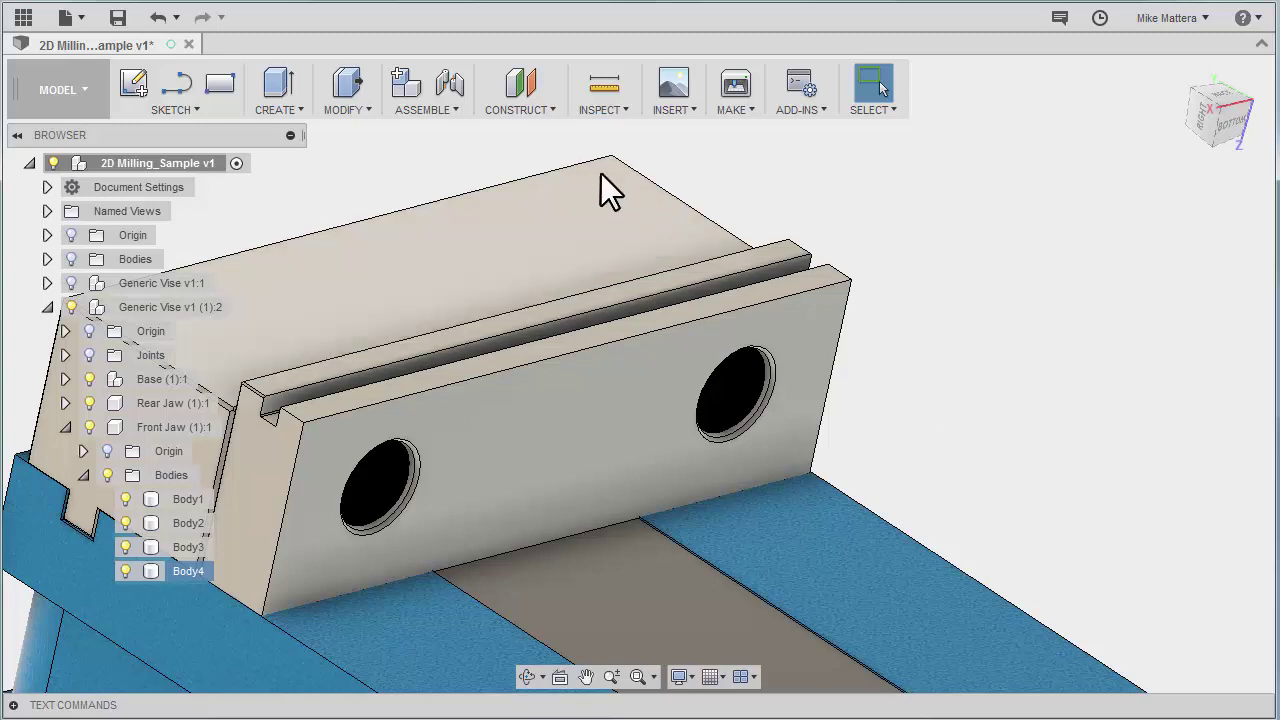
Step: Extrude the inner face of the rear jaw plate 15 mm toward the front jaw, joined to the plate
left_click(281, 84)
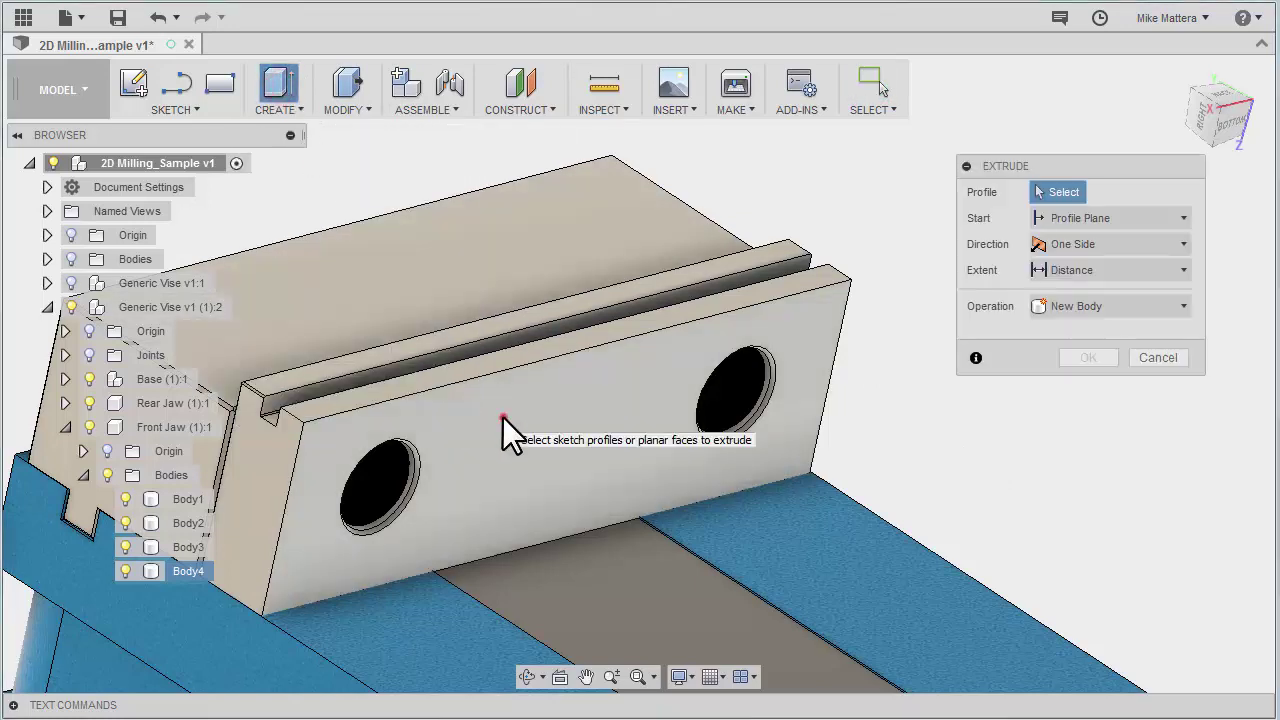
left_click(503, 417)
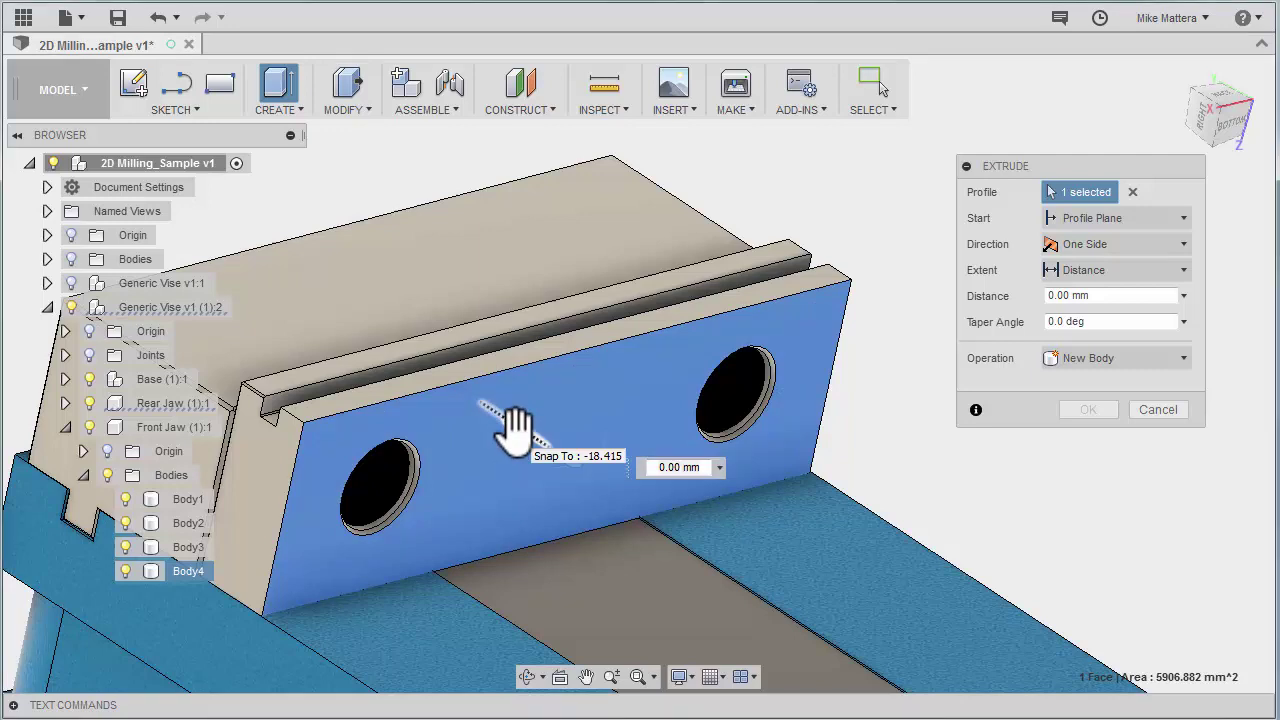
left_click_drag(515, 428, 572, 466)
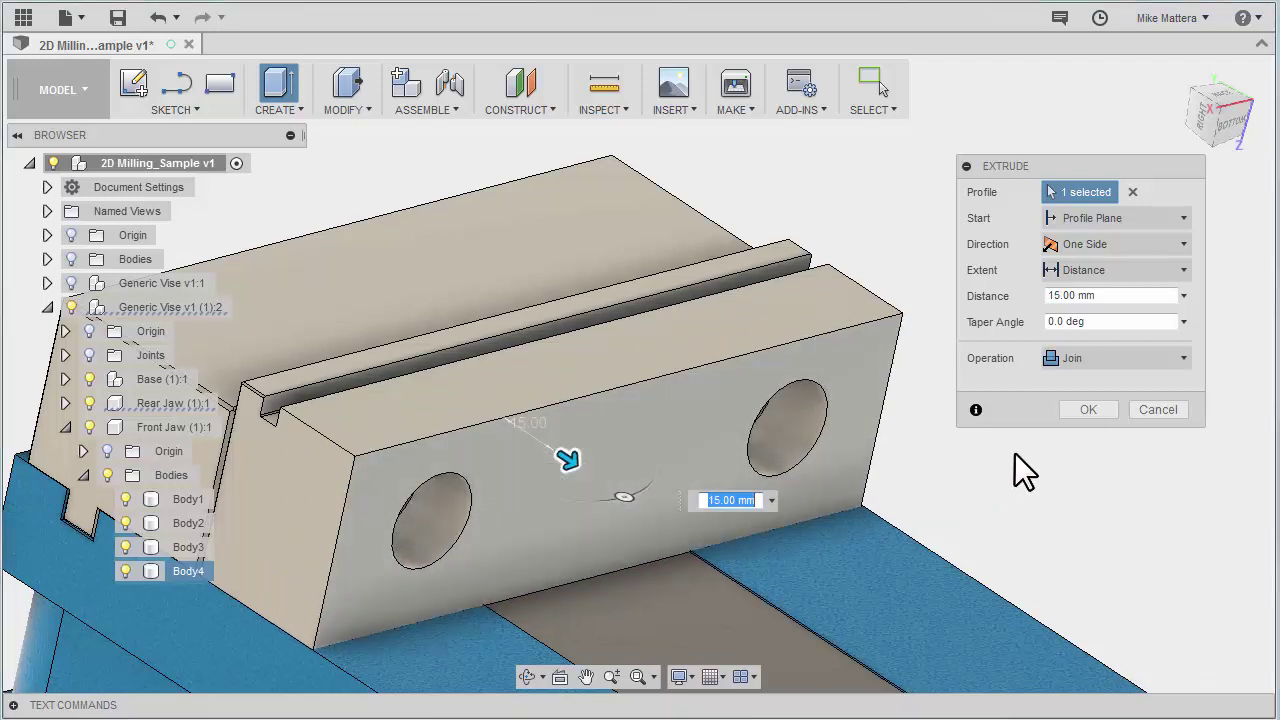
left_click(1089, 409)
Step: Extrude the inner face of the front jaw plate 30 mm toward the rear jaw, joined to the plate
middle_click_drag(624, 444, 1077, 457, "shift")
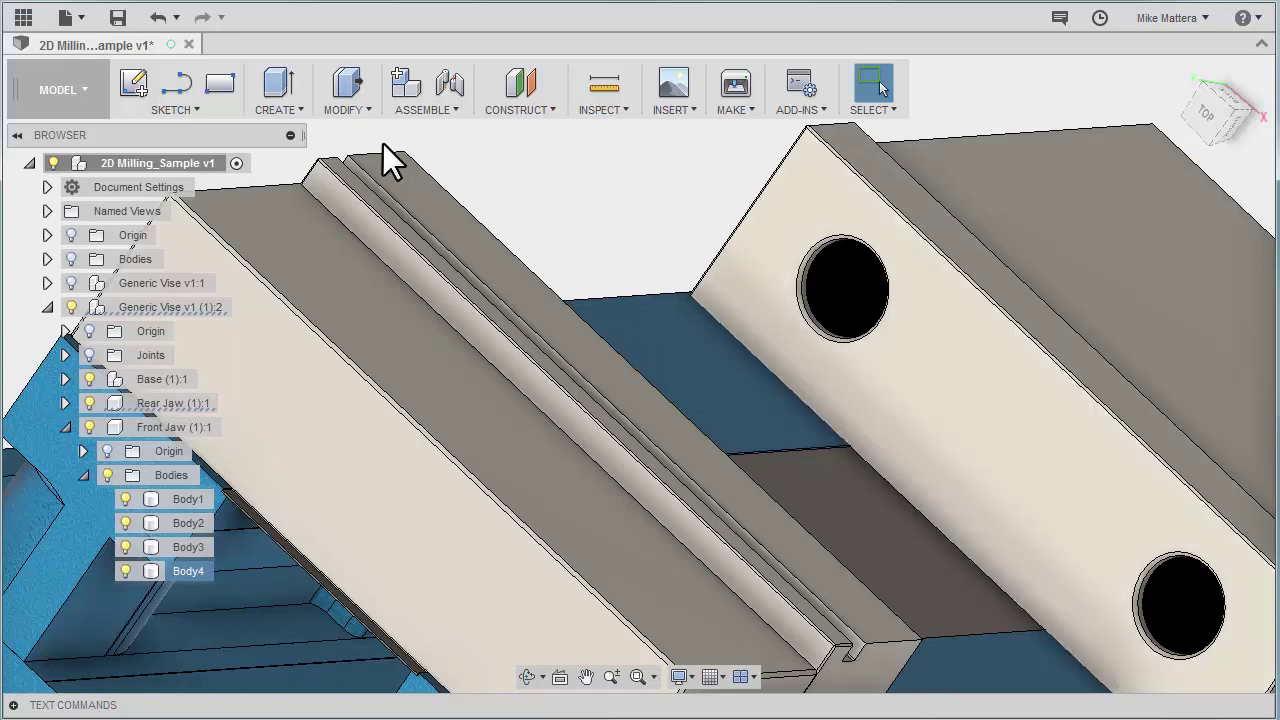
left_click(282, 86)
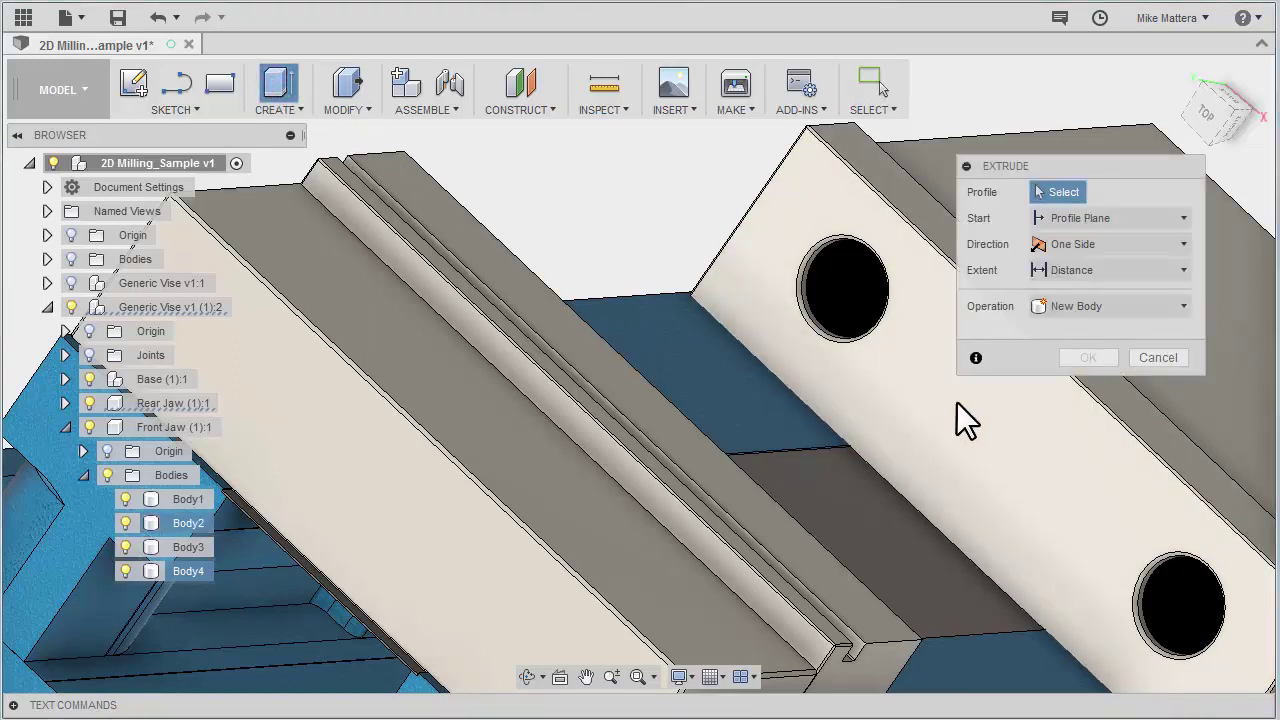
left_click(958, 403)
left_click_drag(940, 403, 863, 429)
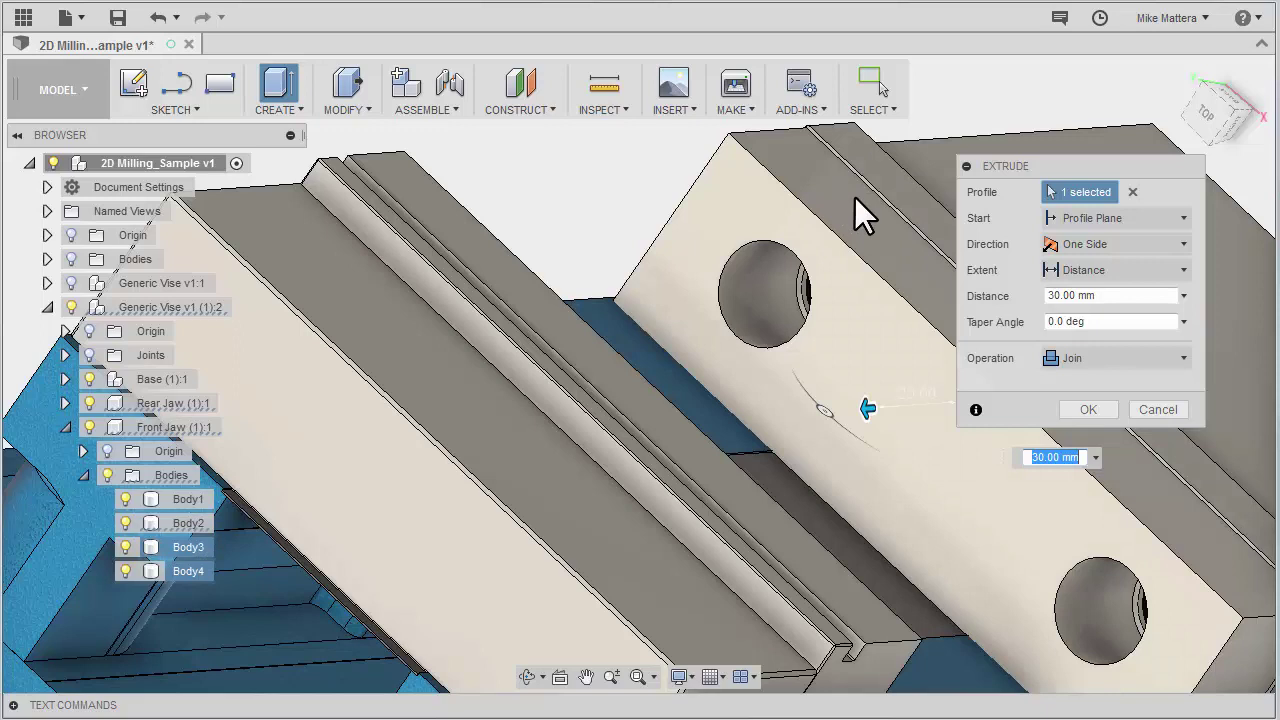
left_click(1089, 411)
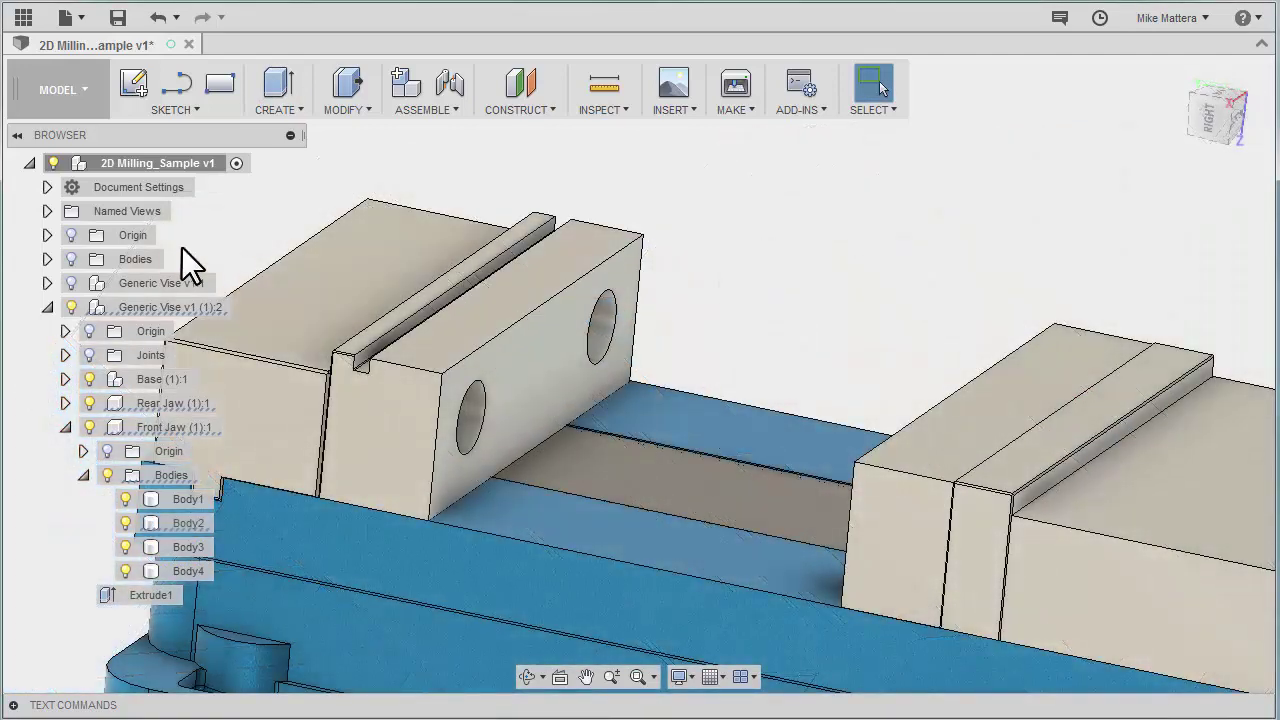
Step: Show the part bodies and move the flipped vise 7 mm in Y, so its thickened rear jaw overlaps the part's boss
left_click(69, 255)
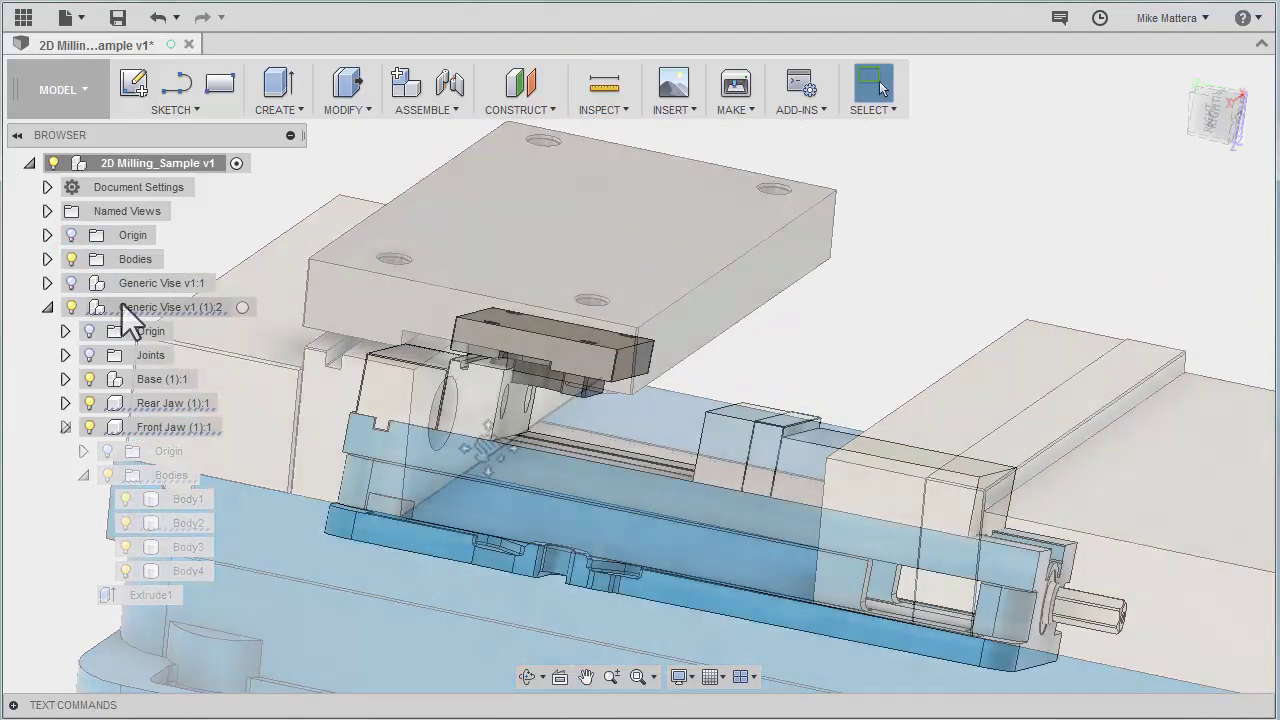
right_click(124, 306)
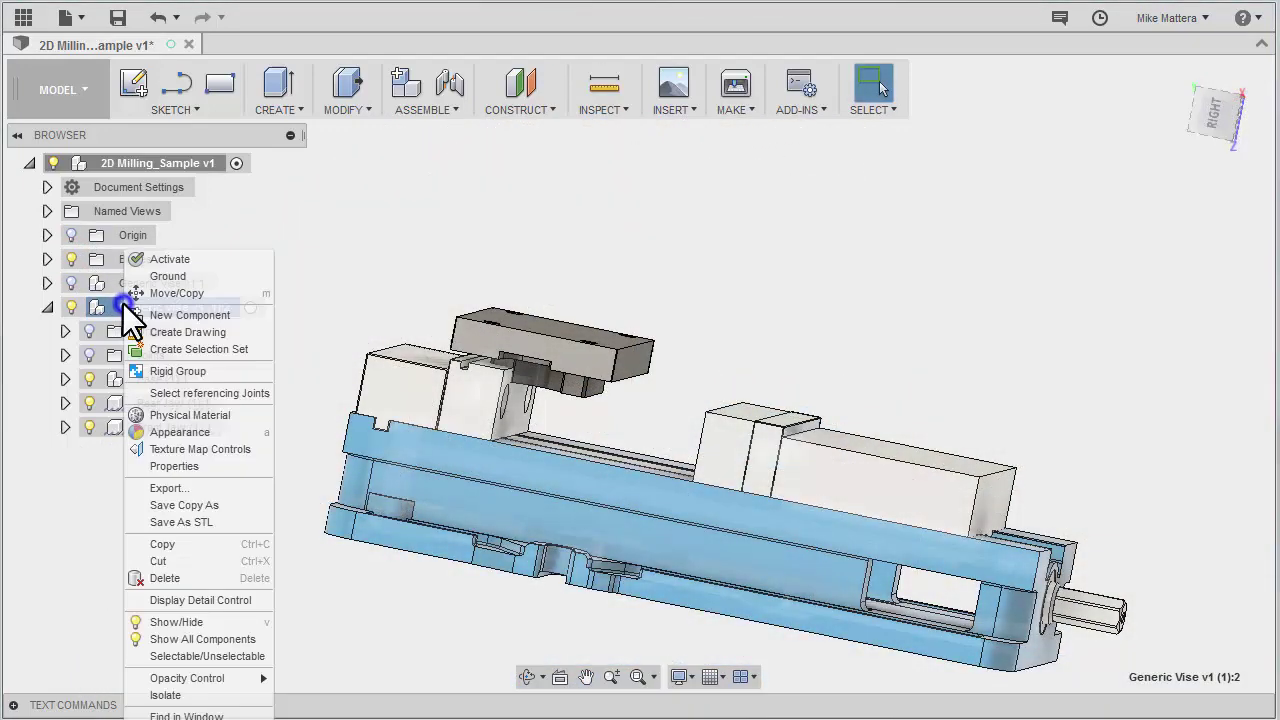
left_click(171, 291)
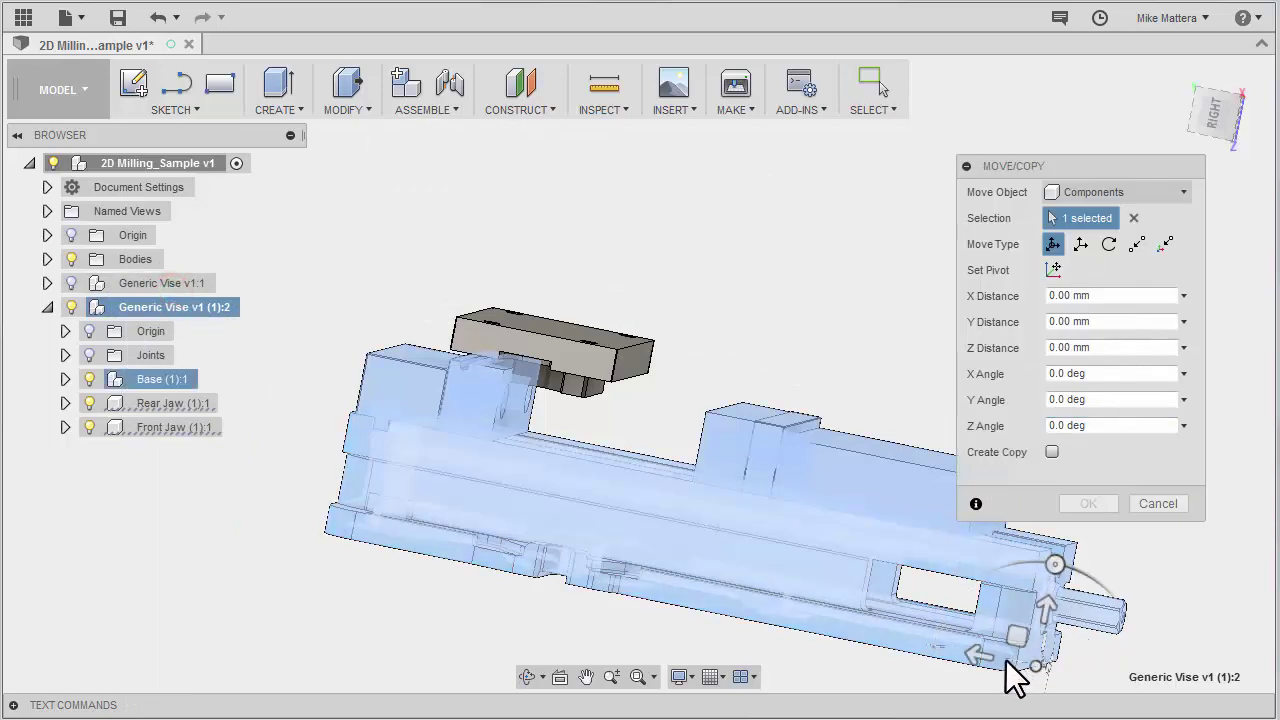
left_click_drag(975, 642, 957, 645)
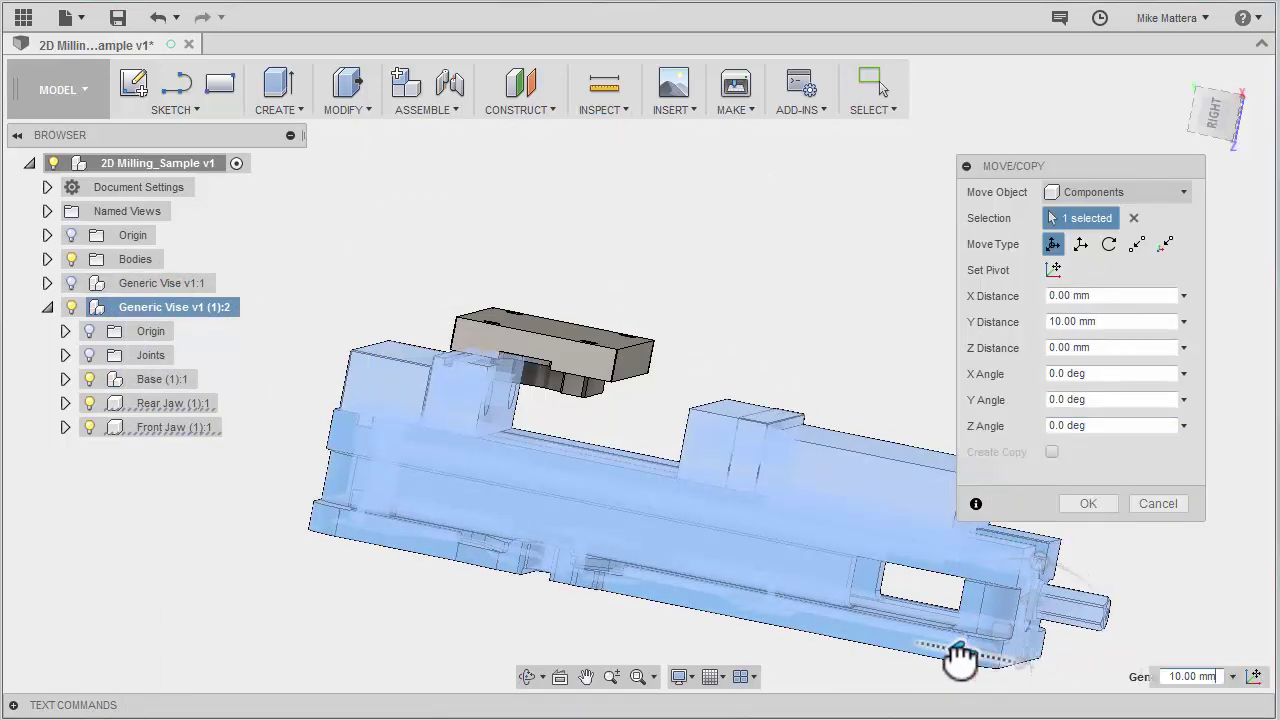
left_click(1062, 323)
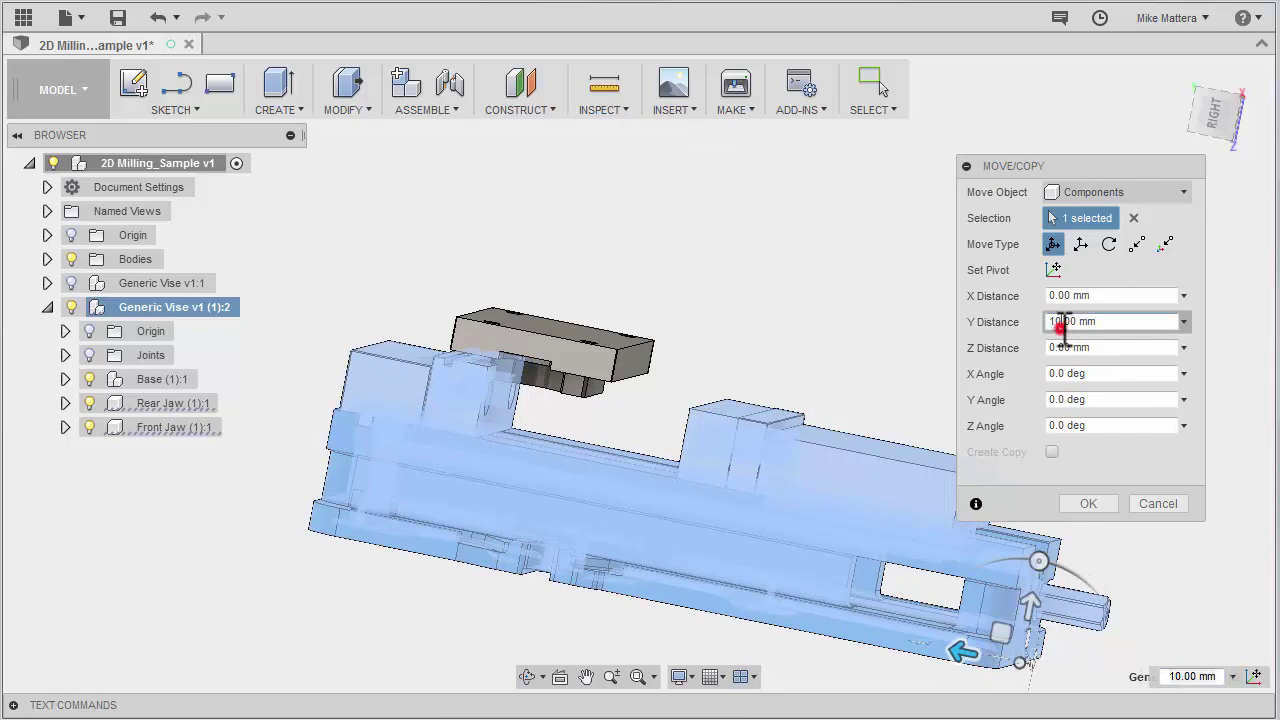
key("BackSpace")
key("BackSpace")
type("7")
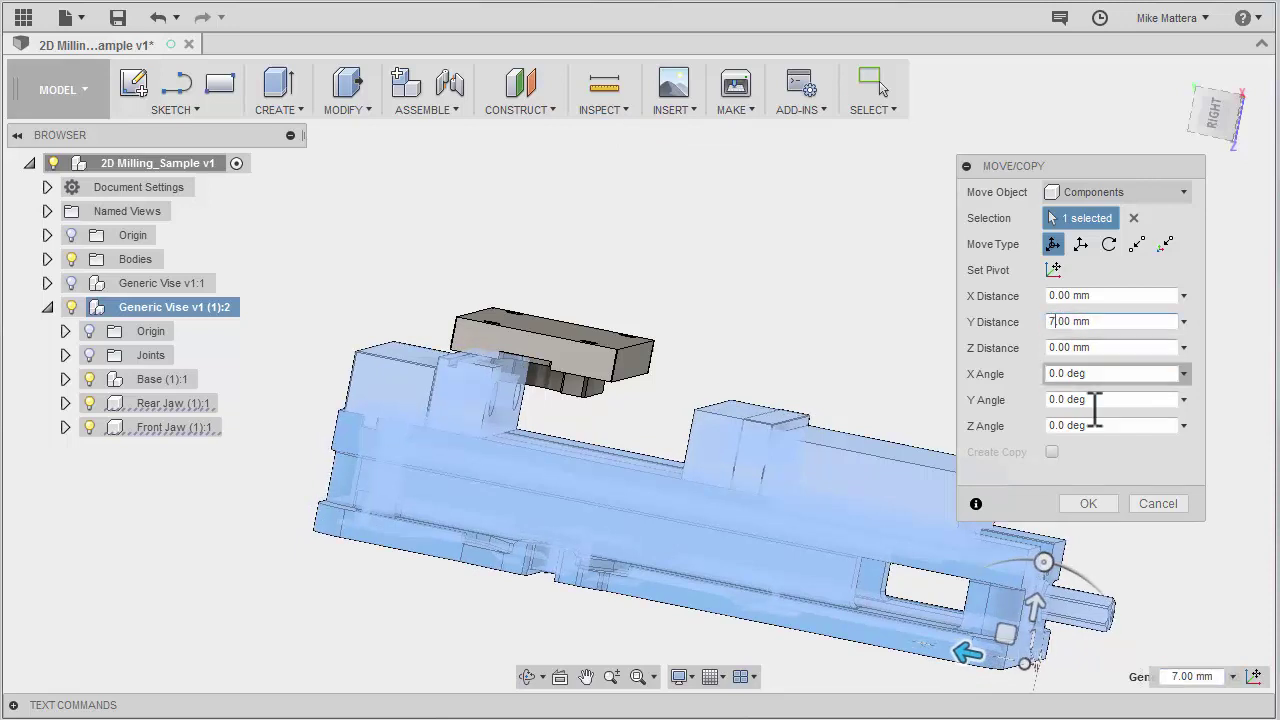
left_click(1092, 504)
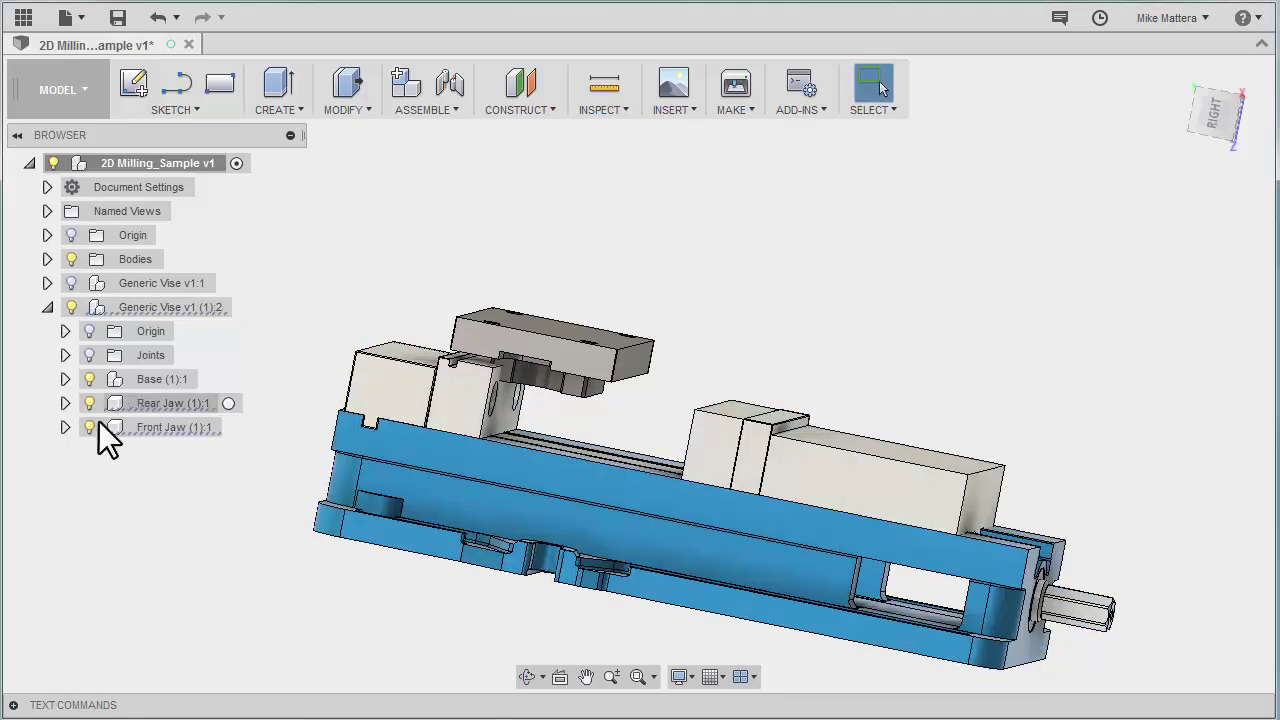
Step: Close the flipped vise by moving all four Front Jaw bodies 80 mm in Y, and accept the move
left_click(64, 428)
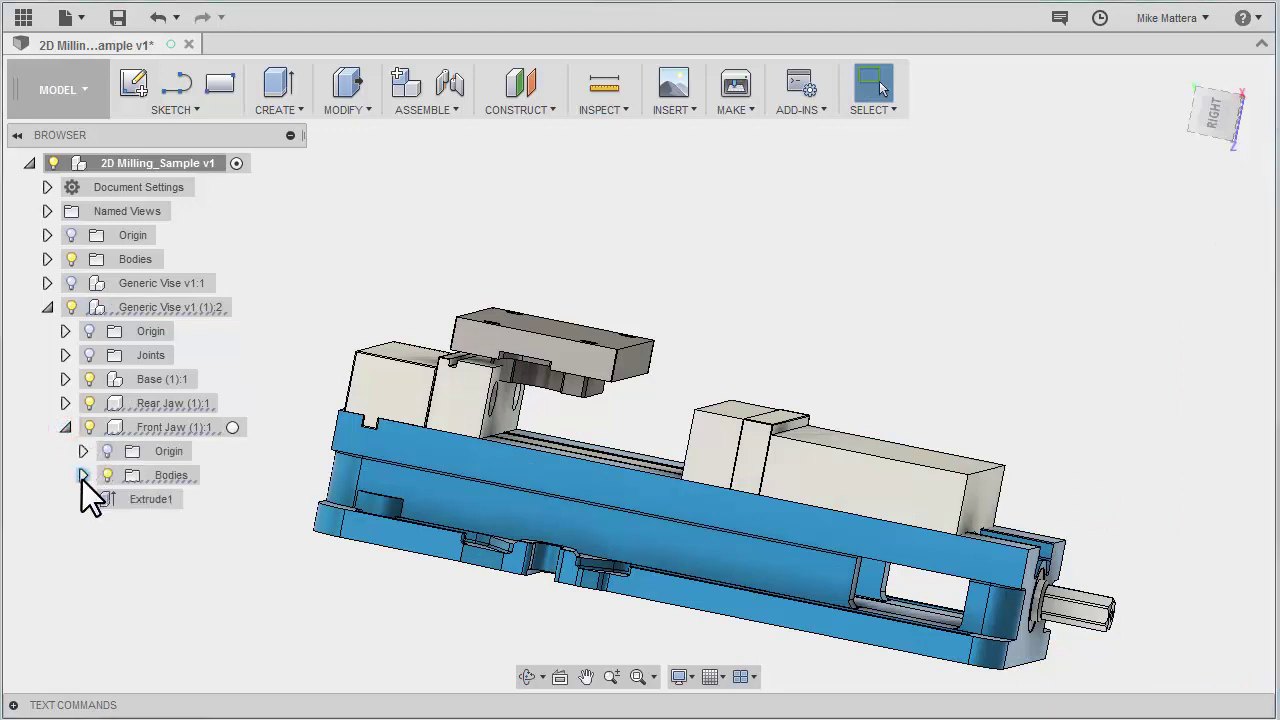
left_click(82, 476)
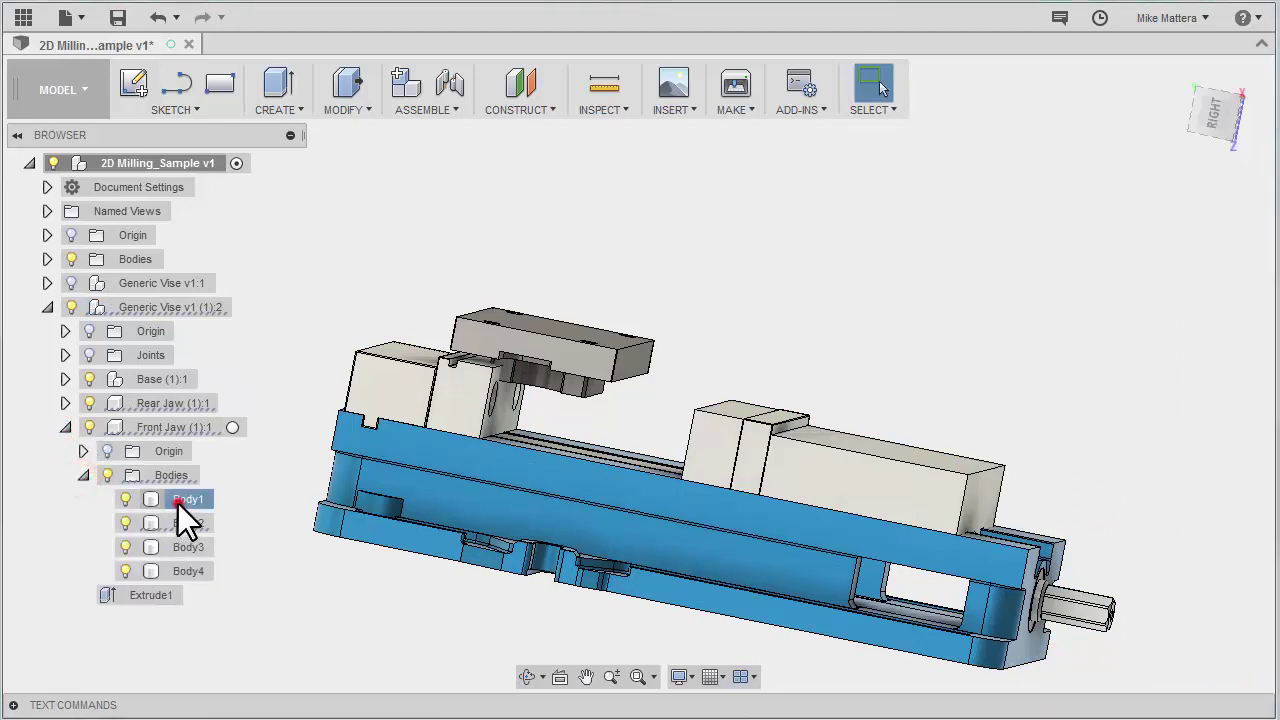
left_click(177, 500)
left_click(181, 571, "shift")
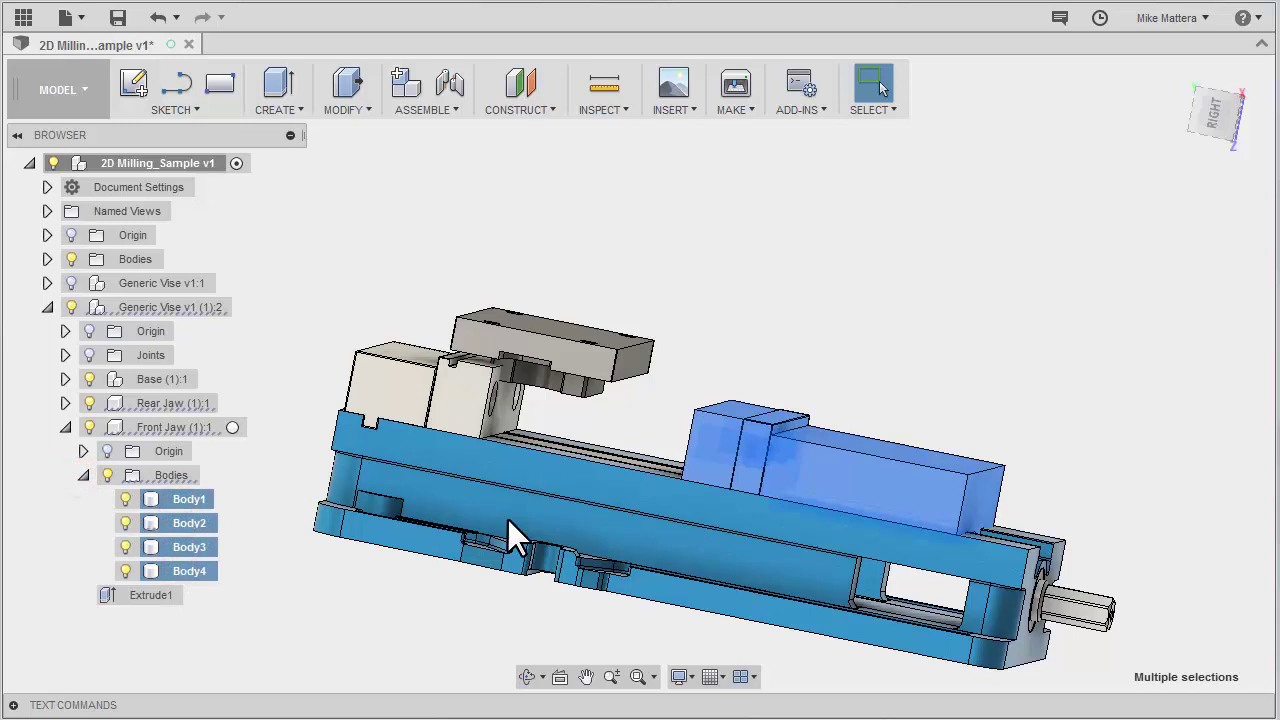
right_click(196, 572)
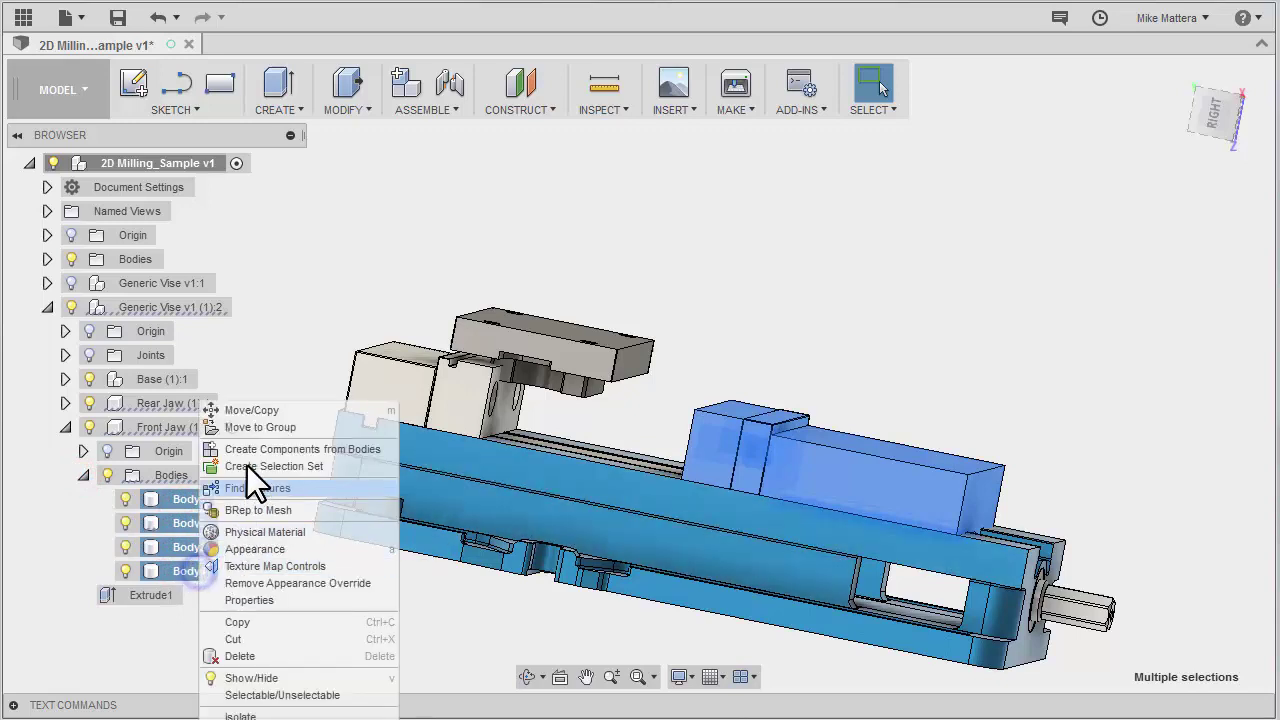
left_click(237, 410)
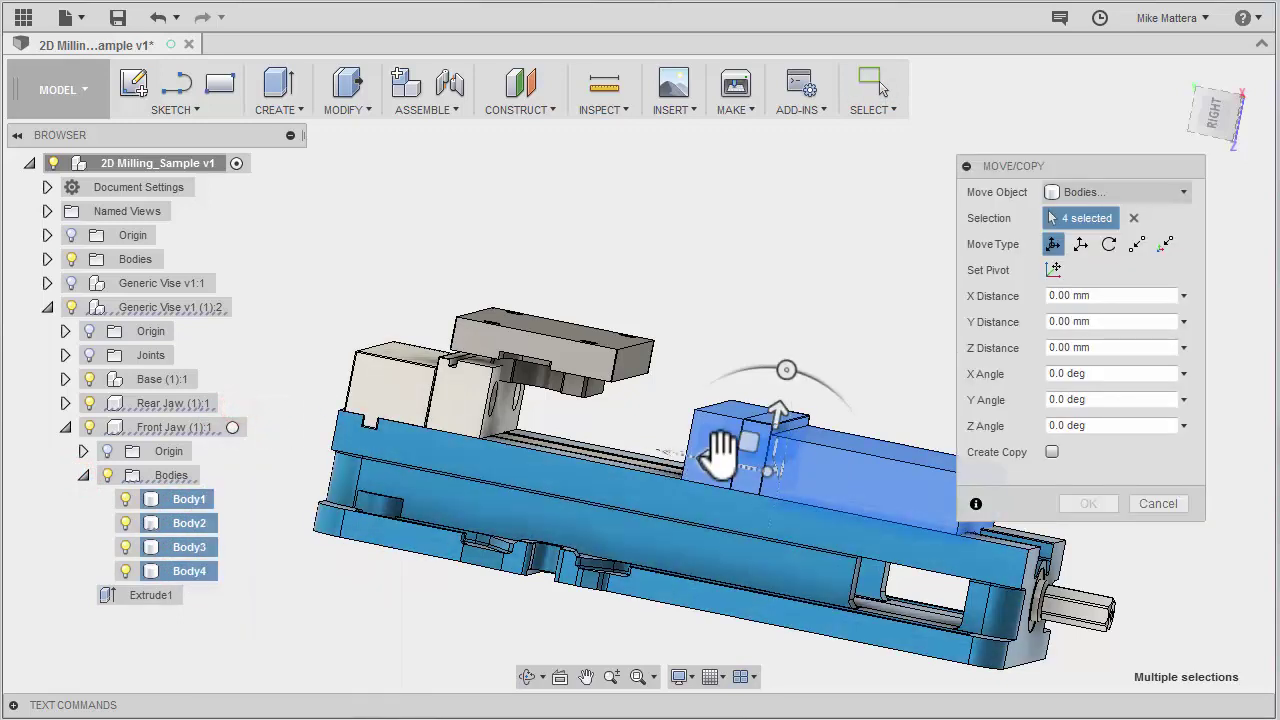
left_click_drag(710, 465, 585, 437)
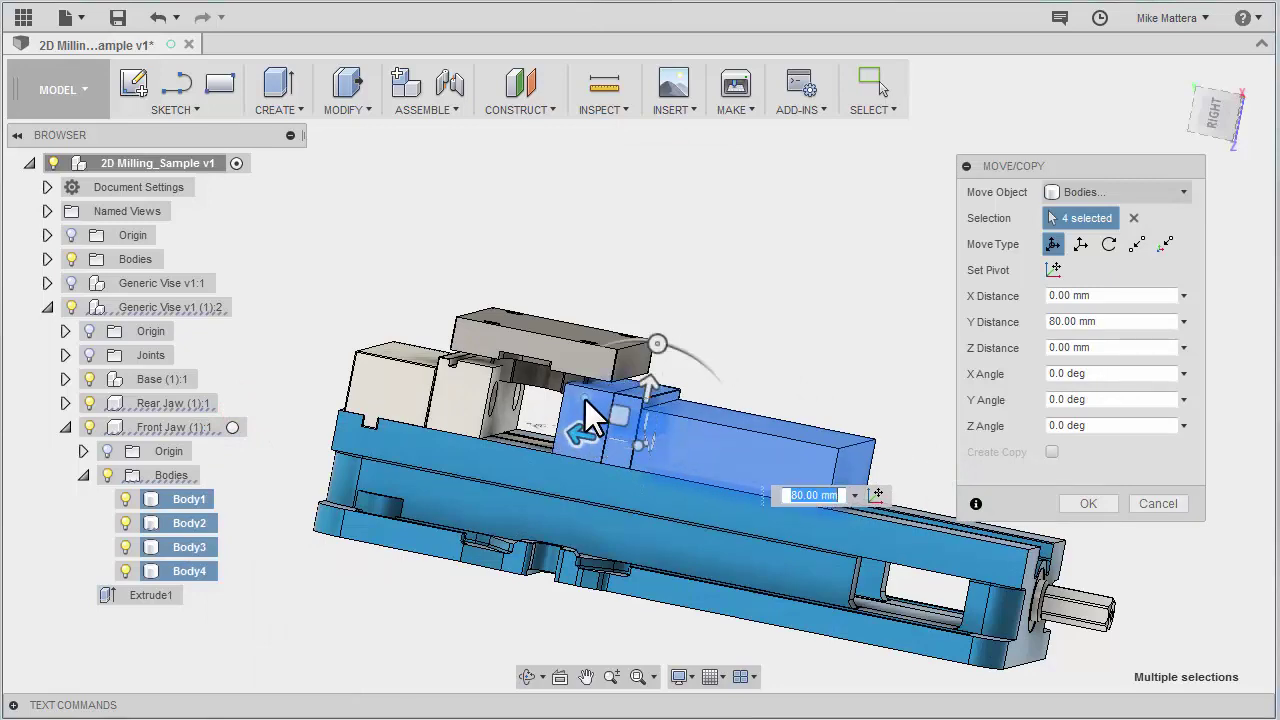
left_click(1216, 114)
scroll(394, 457, "up", 5)
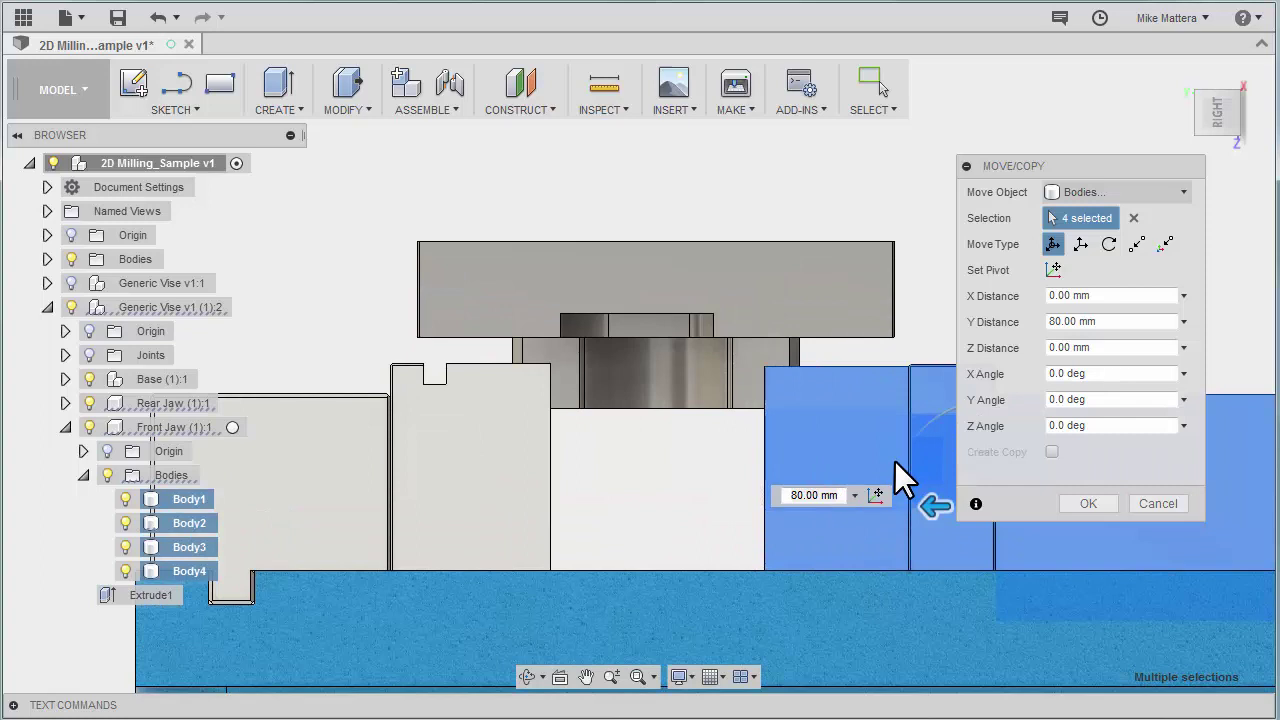
left_click(1085, 501)
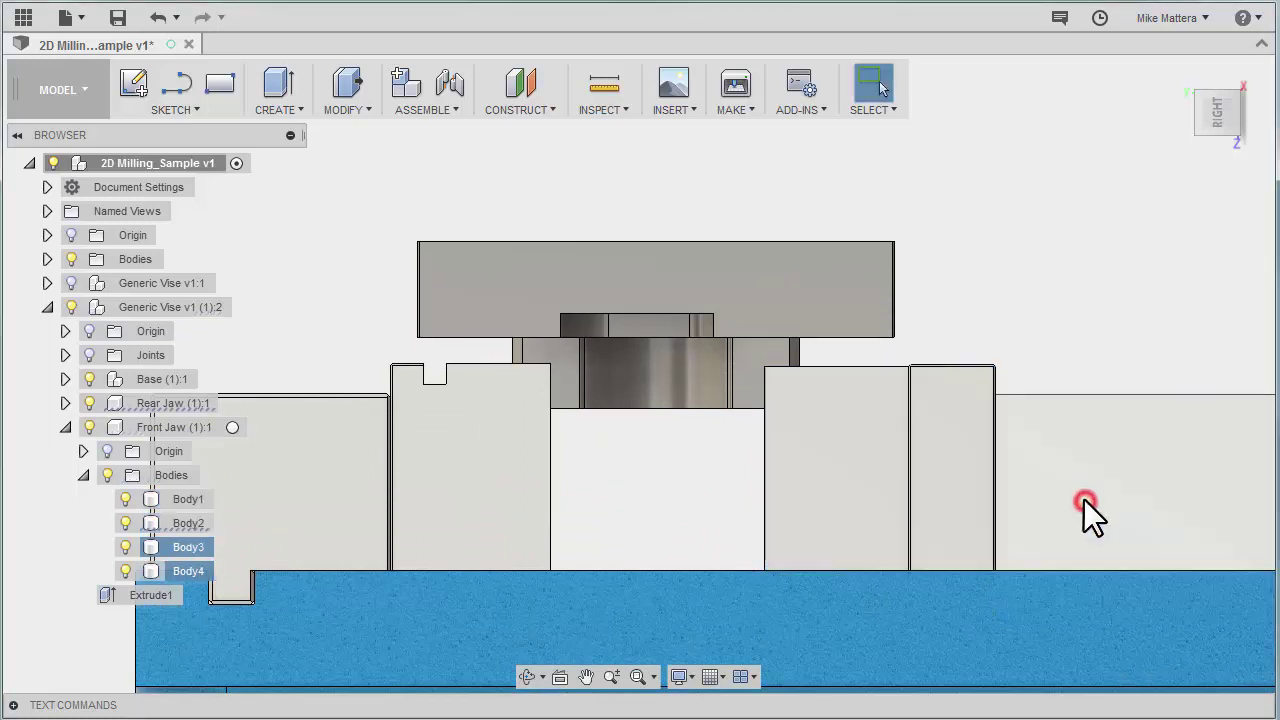
Step: Cut the part's shape out of the thickened rear jaw plate with Combine, using the part as tool body and keeping it
middle_click_drag(931, 363, 881, 374, "shift")
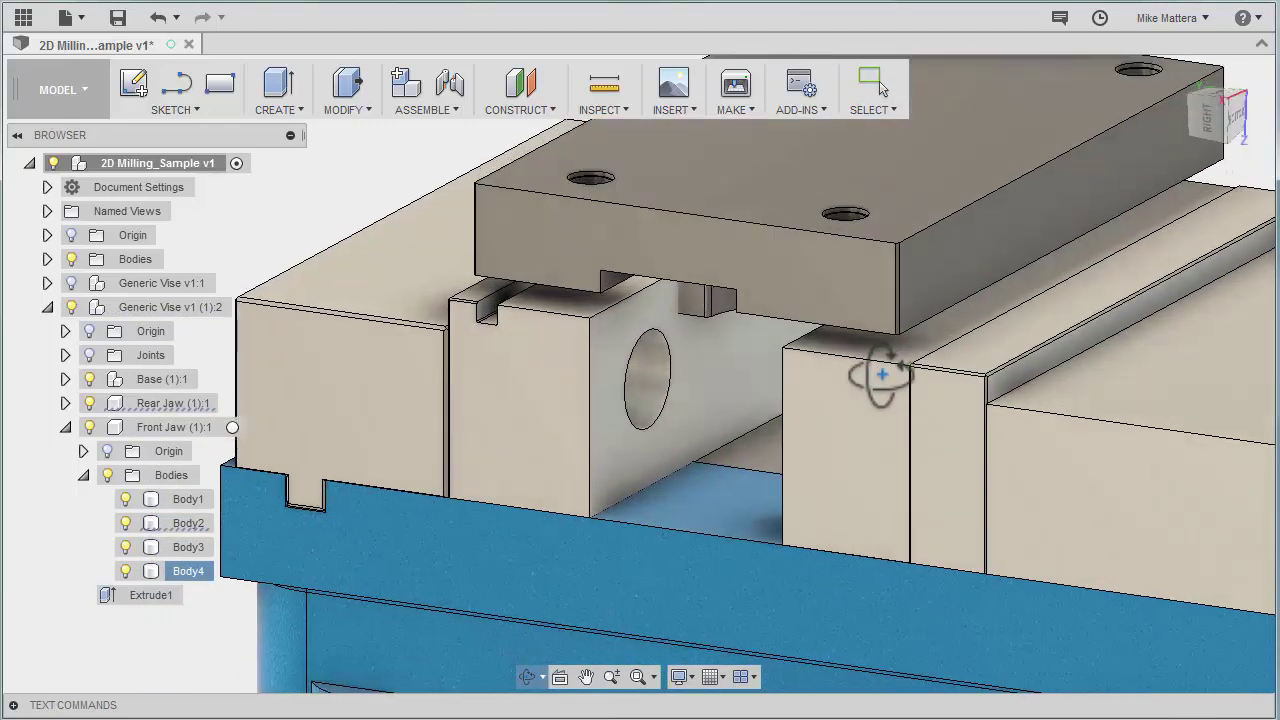
middle_click_drag(881, 374, 874, 377, "shift")
scroll(546, 416, "down", 4)
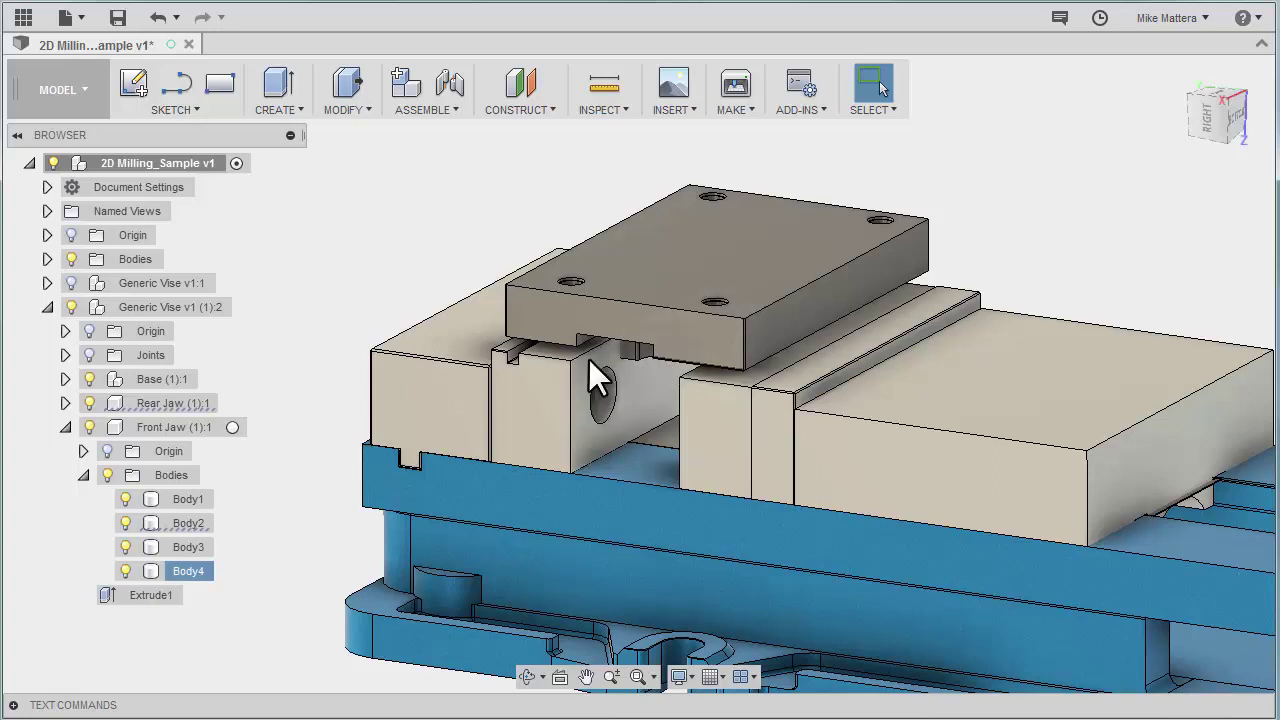
left_click(65, 427)
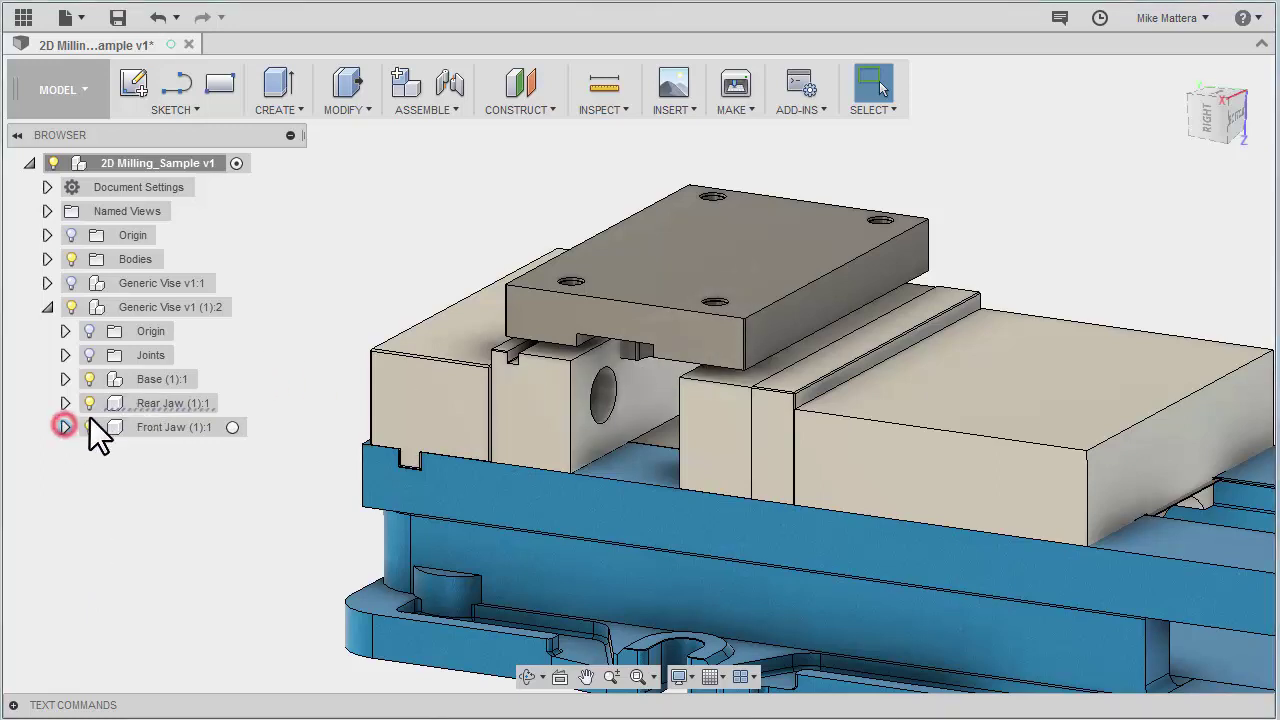
left_click(357, 109)
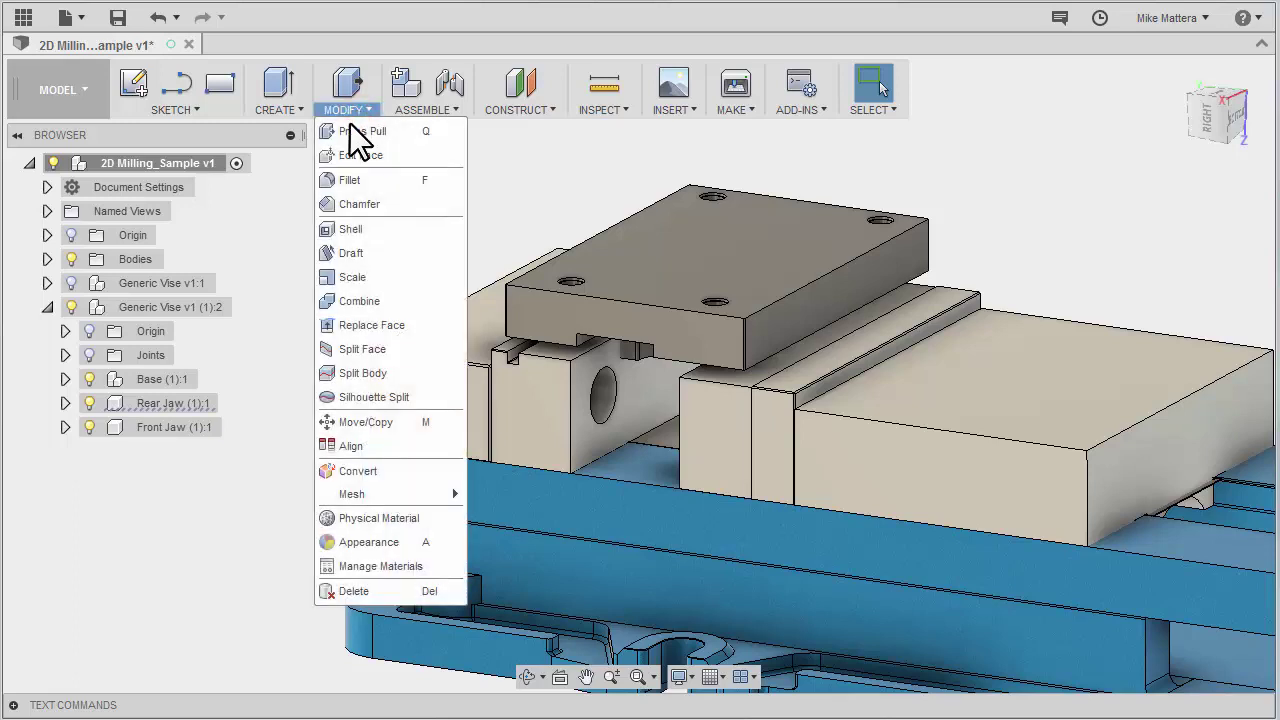
left_click(349, 303)
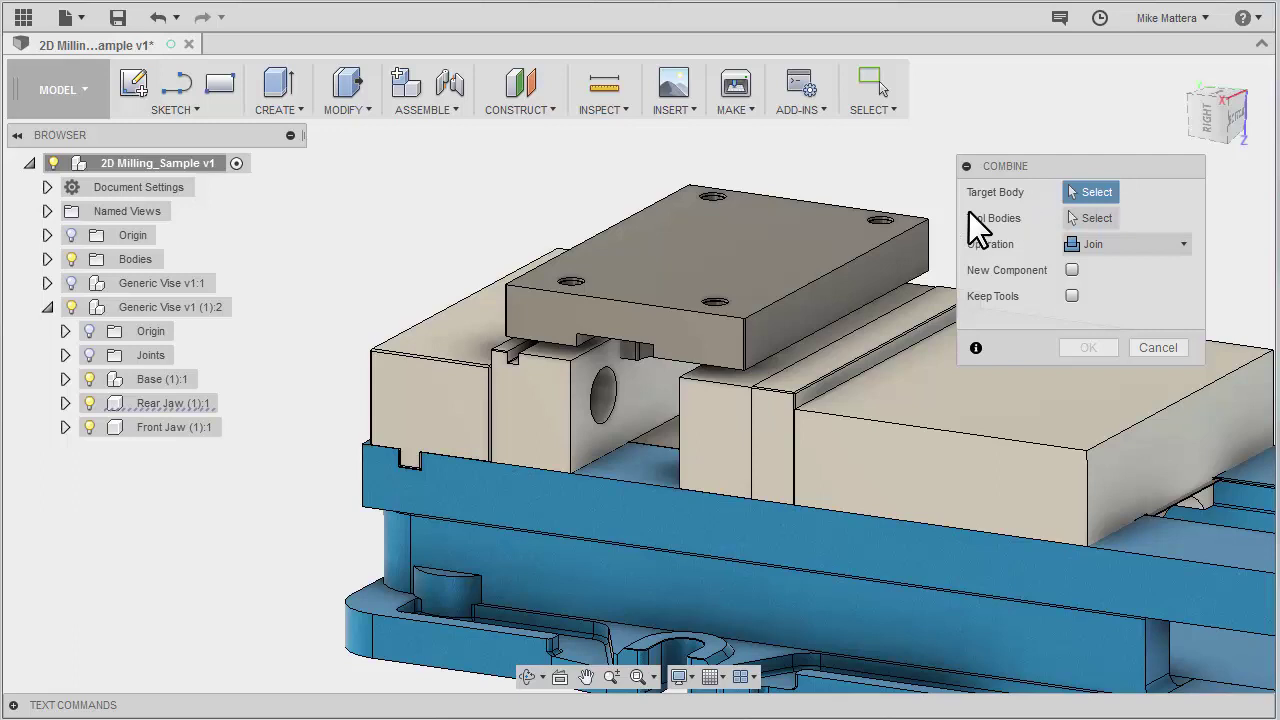
left_click(532, 393)
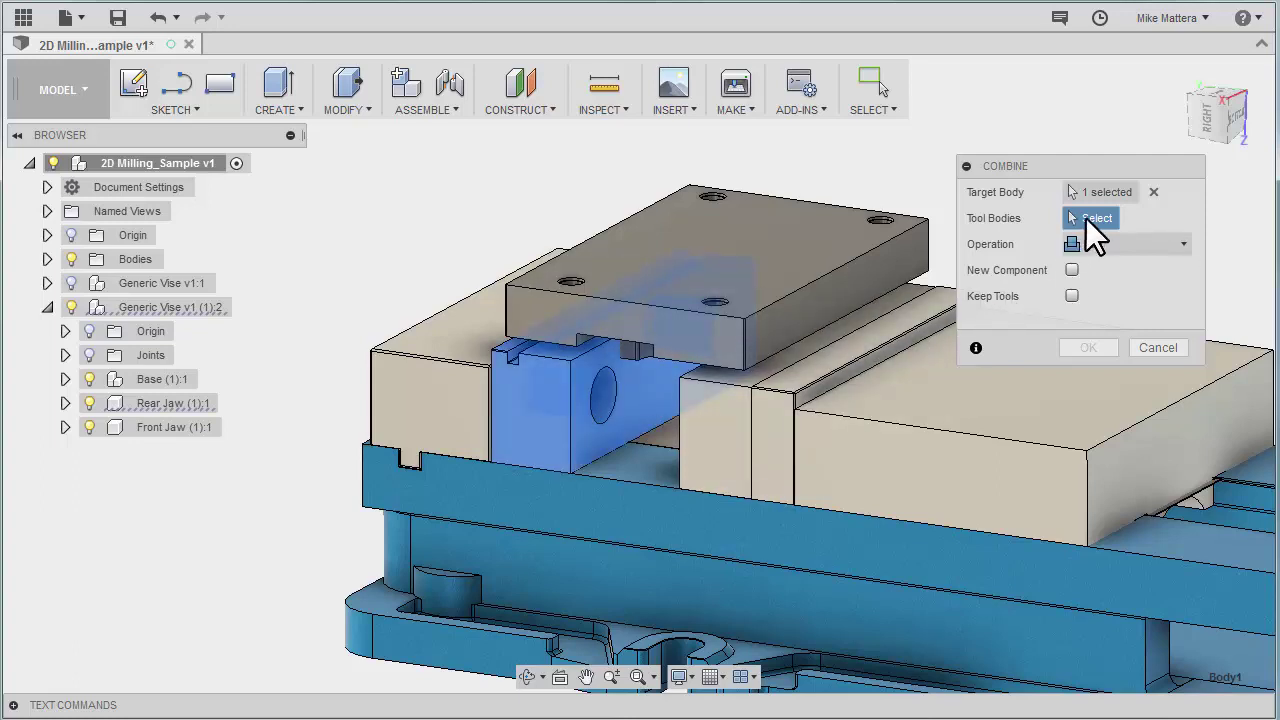
left_click(612, 314)
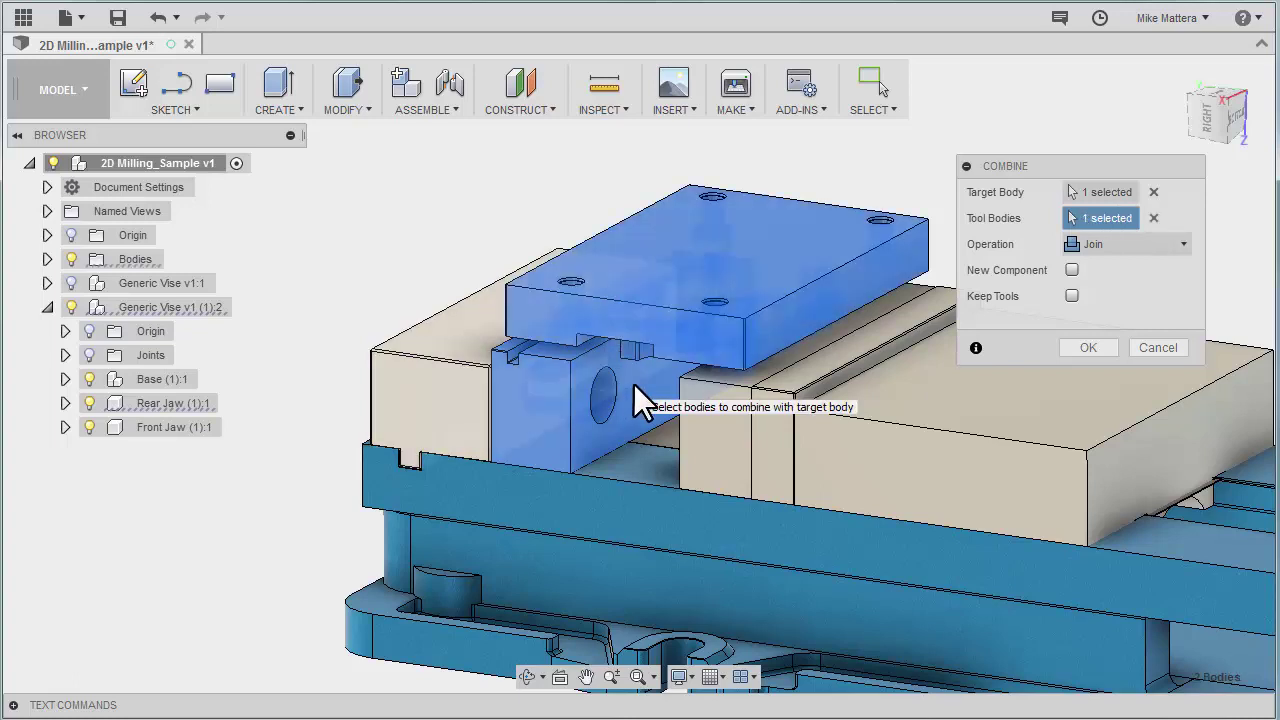
left_click(1113, 243)
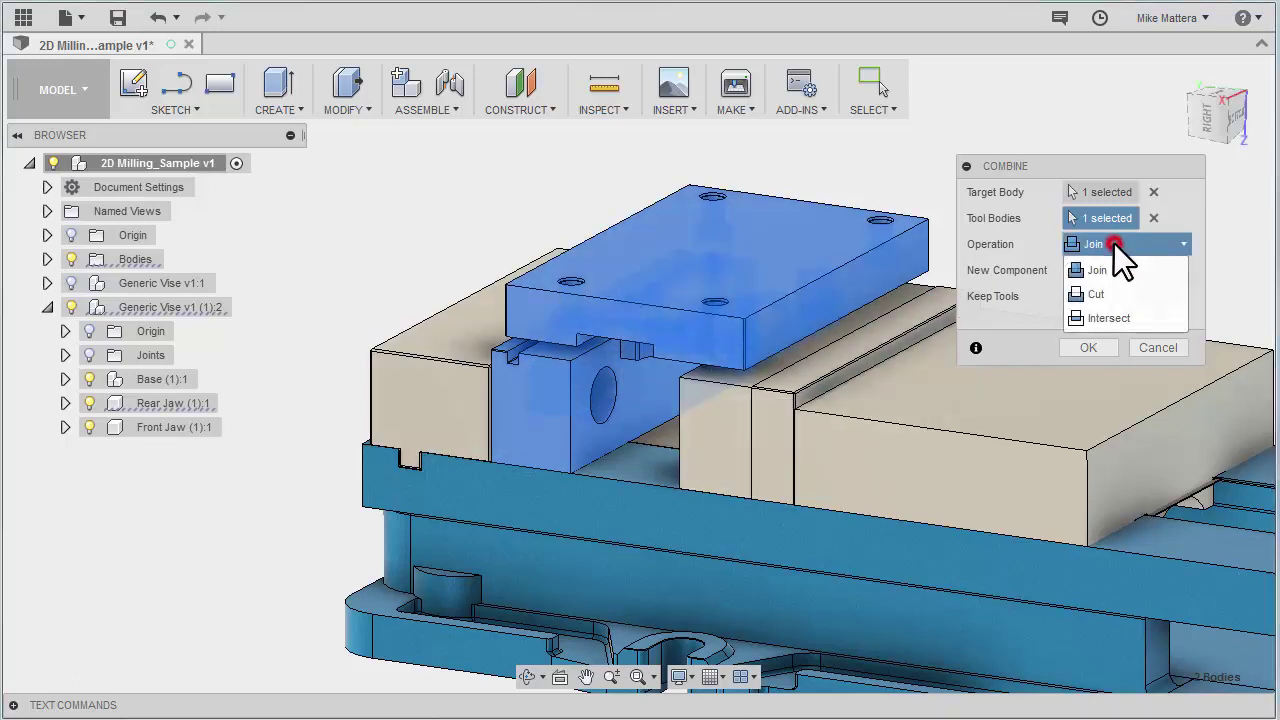
left_click(1097, 293)
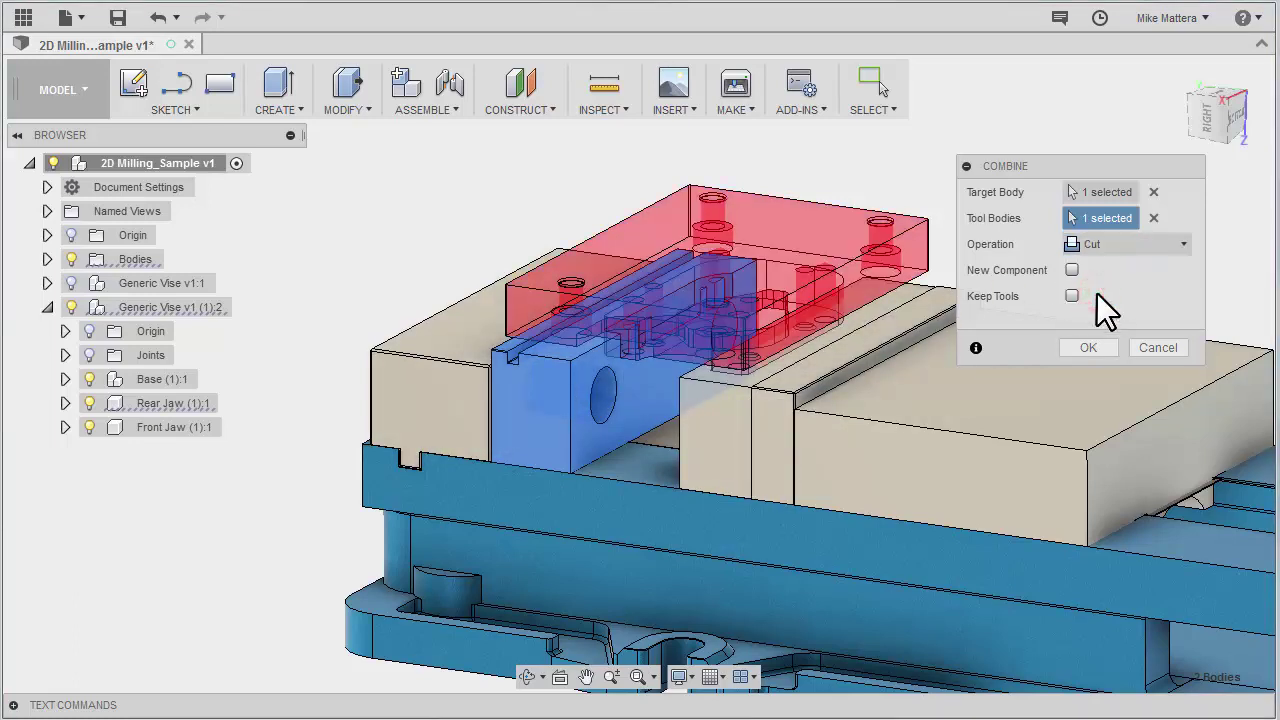
left_click(1071, 295)
left_click(1096, 348)
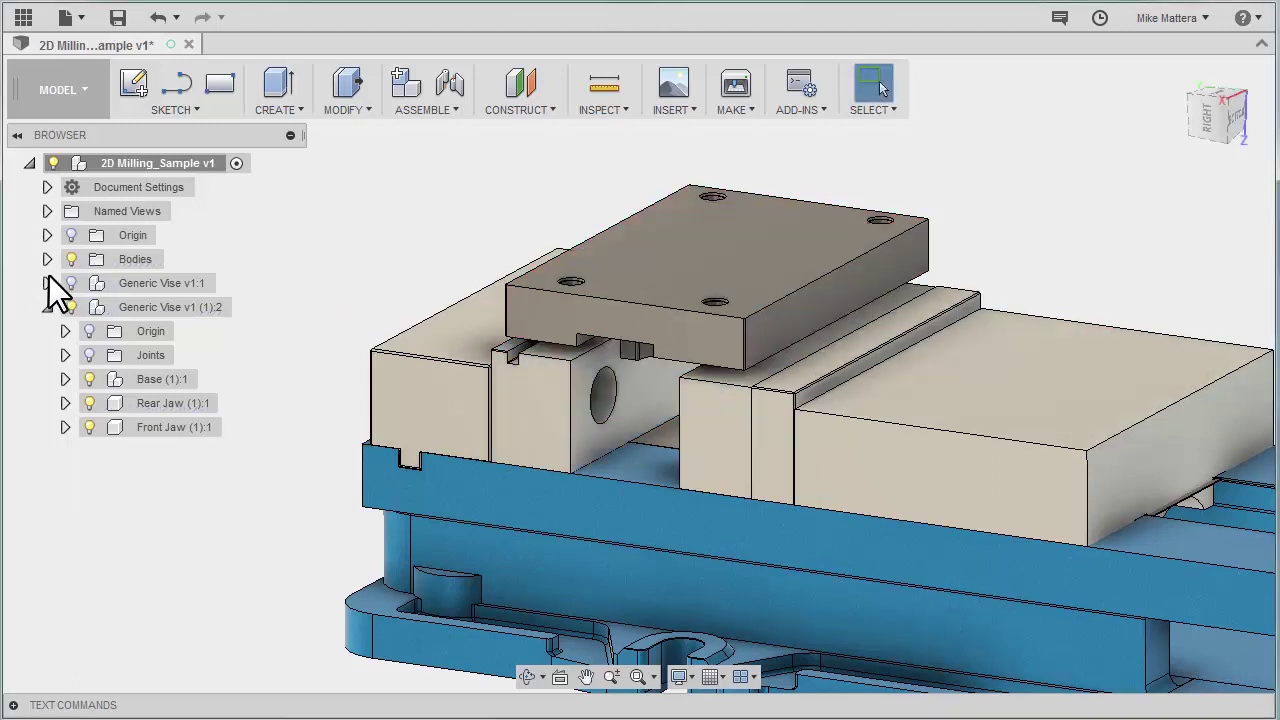
Step: Hide the part bodies, expand their folder, and examine the pocket cut into the rear jaw plate
left_click(71, 259)
mouse_move(605, 380)
middle_mouse_down("shift")
mouse_move(680, 400)
mouse_move(602, 374)
middle_mouse_up("shift")
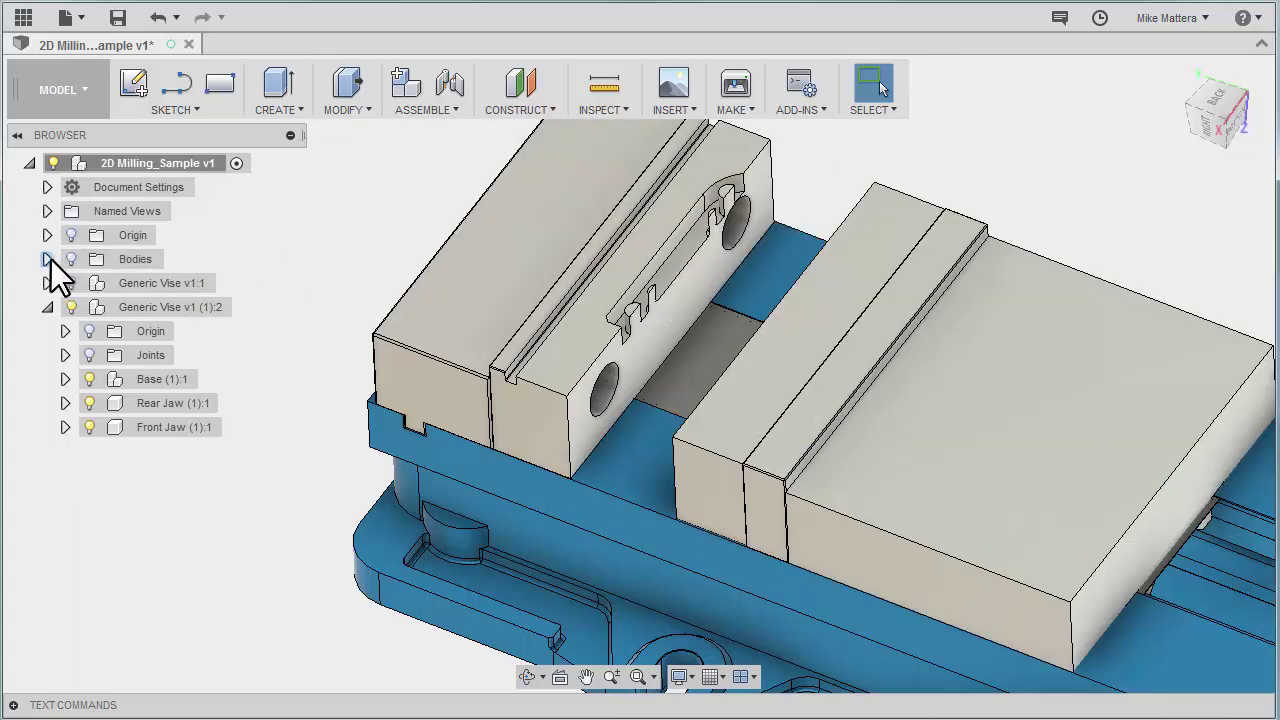
left_click(47, 259)
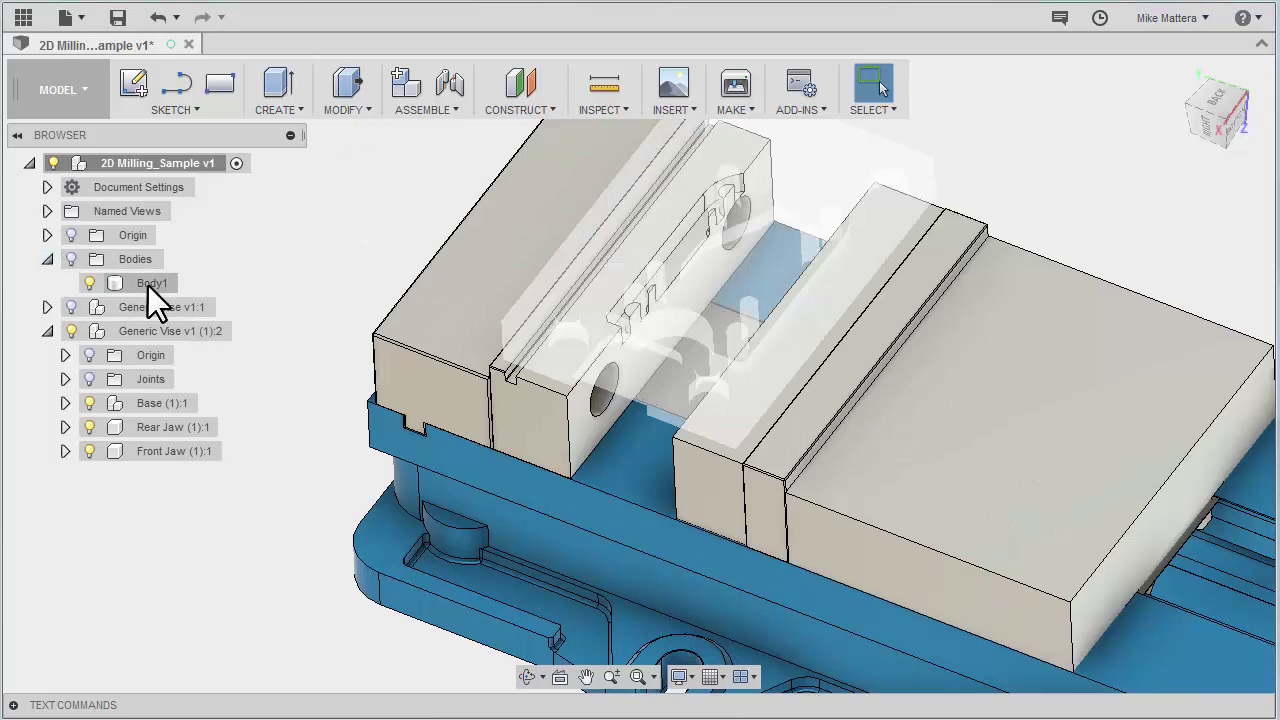
left_click(743, 213)
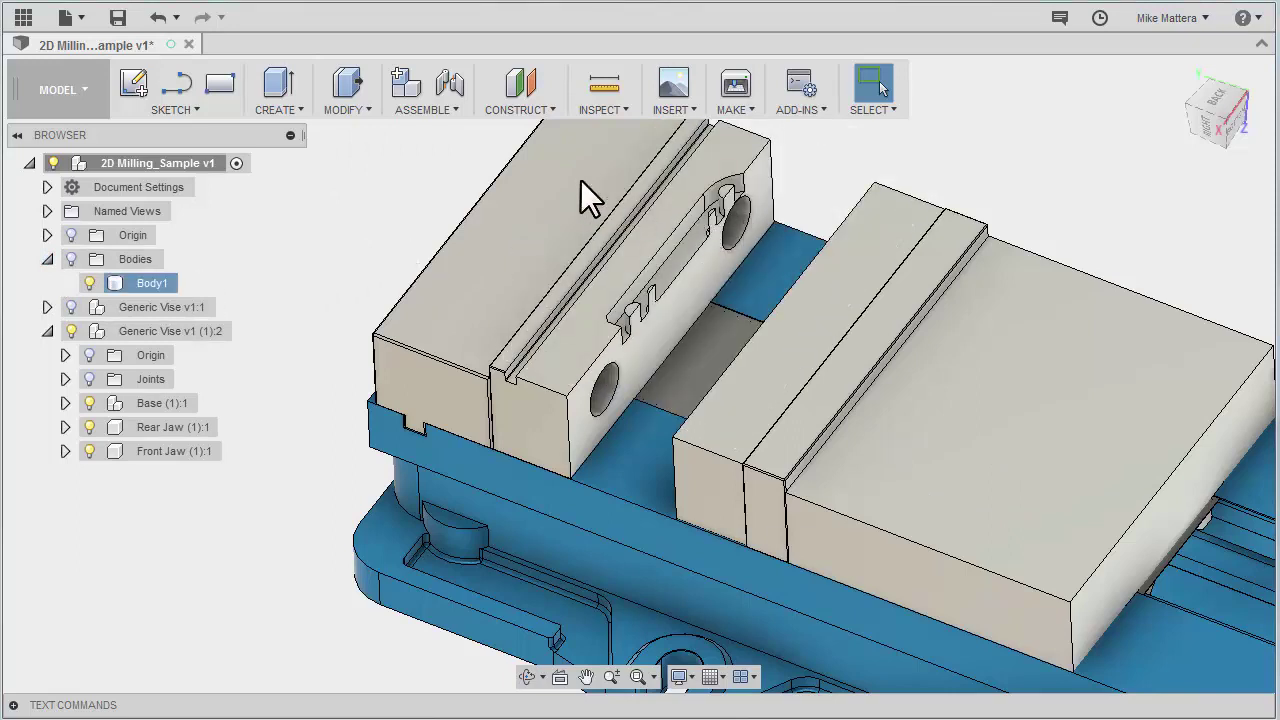
Step: Use Press Pull to lower the top face of the first round post in the rear jaw pocket by -9.459 mm
left_click(493, 155)
left_click(590, 253)
left_click(470, 160)
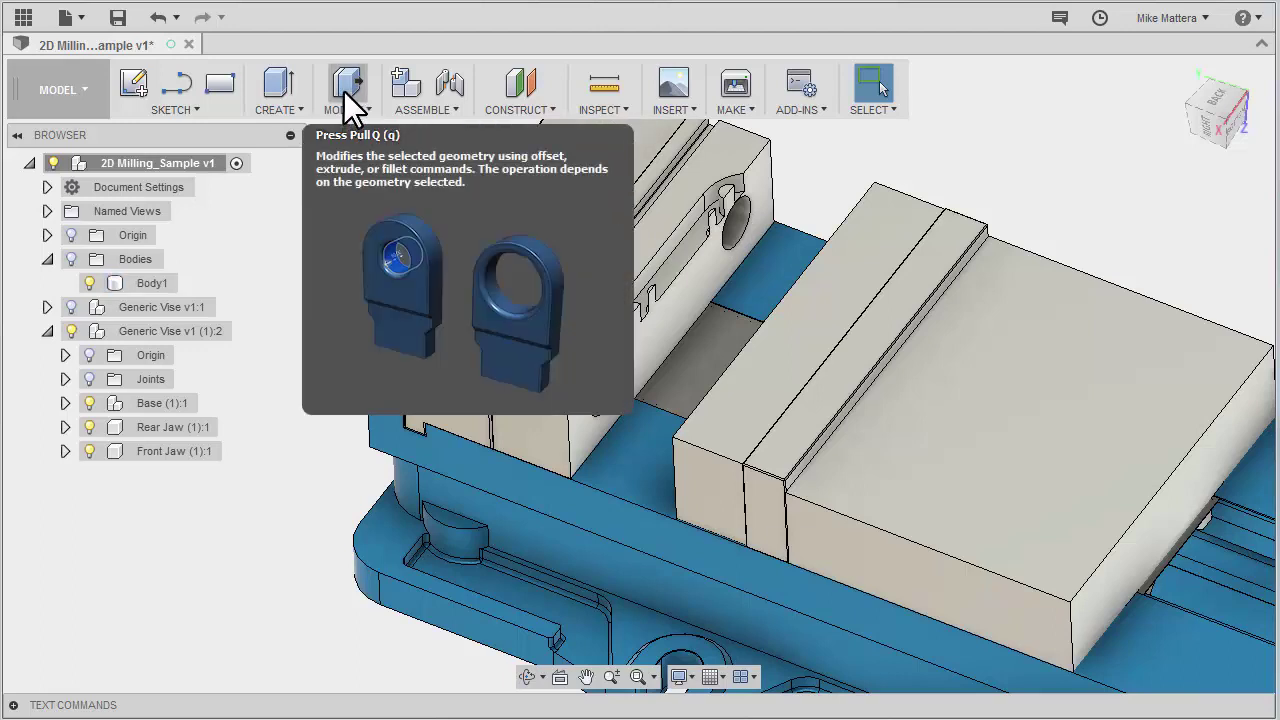
left_click(346, 88)
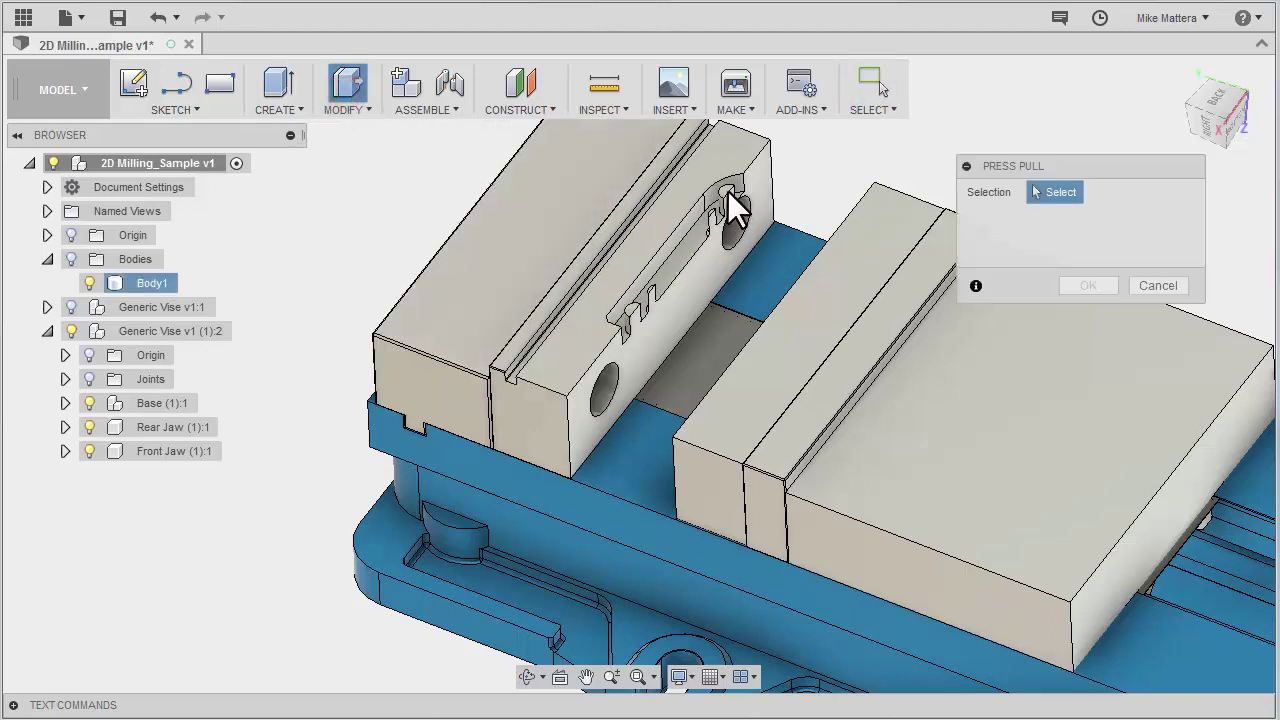
scroll(684, 211, "up", 5)
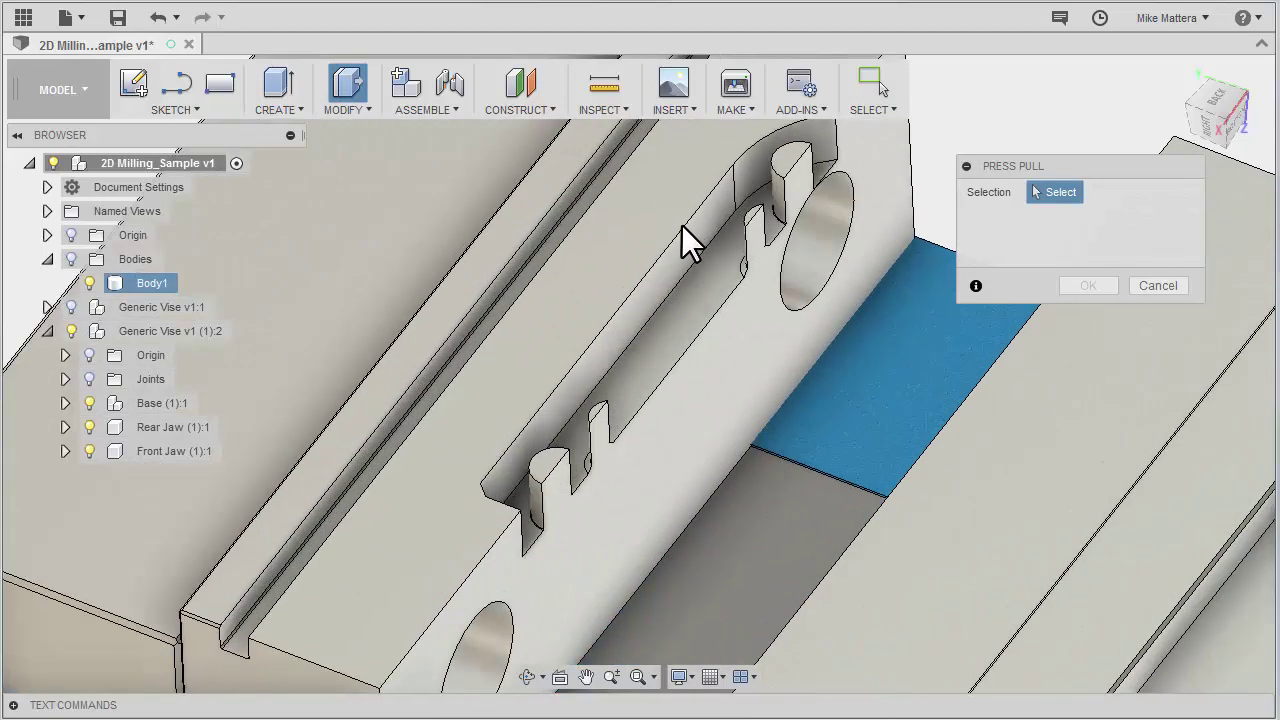
left_click(546, 464)
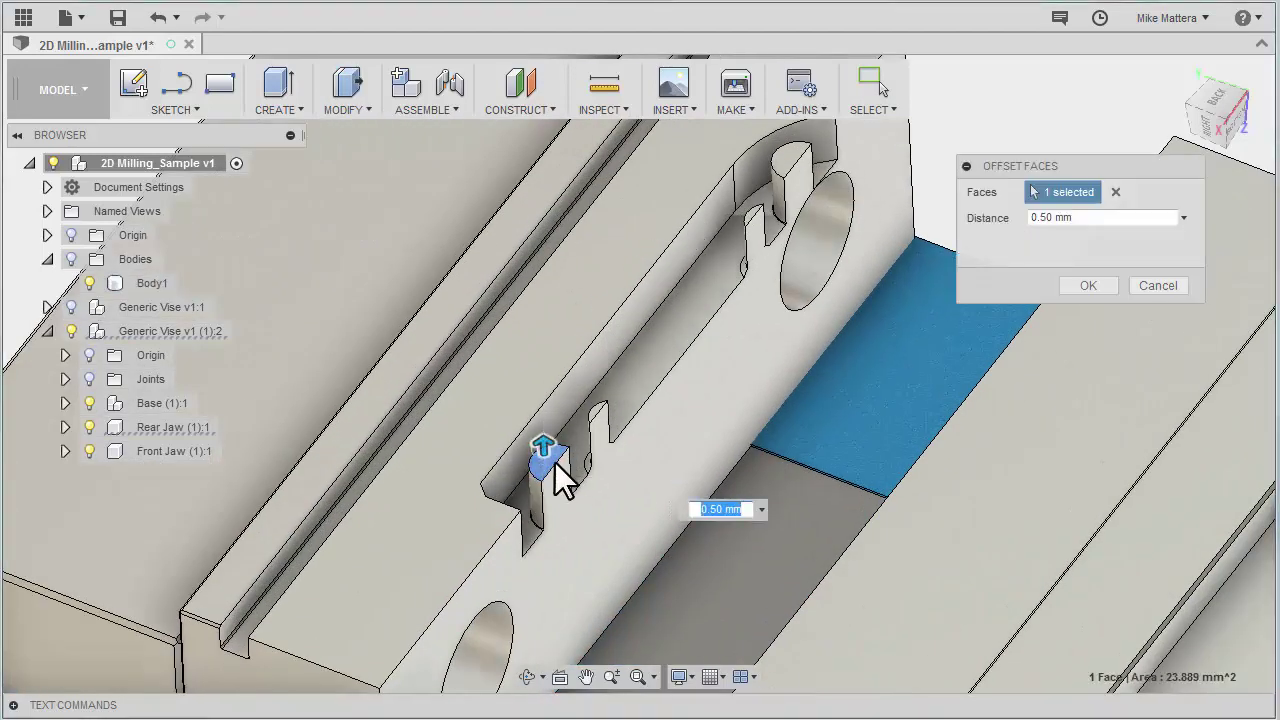
left_click_drag(546, 458, 551, 530)
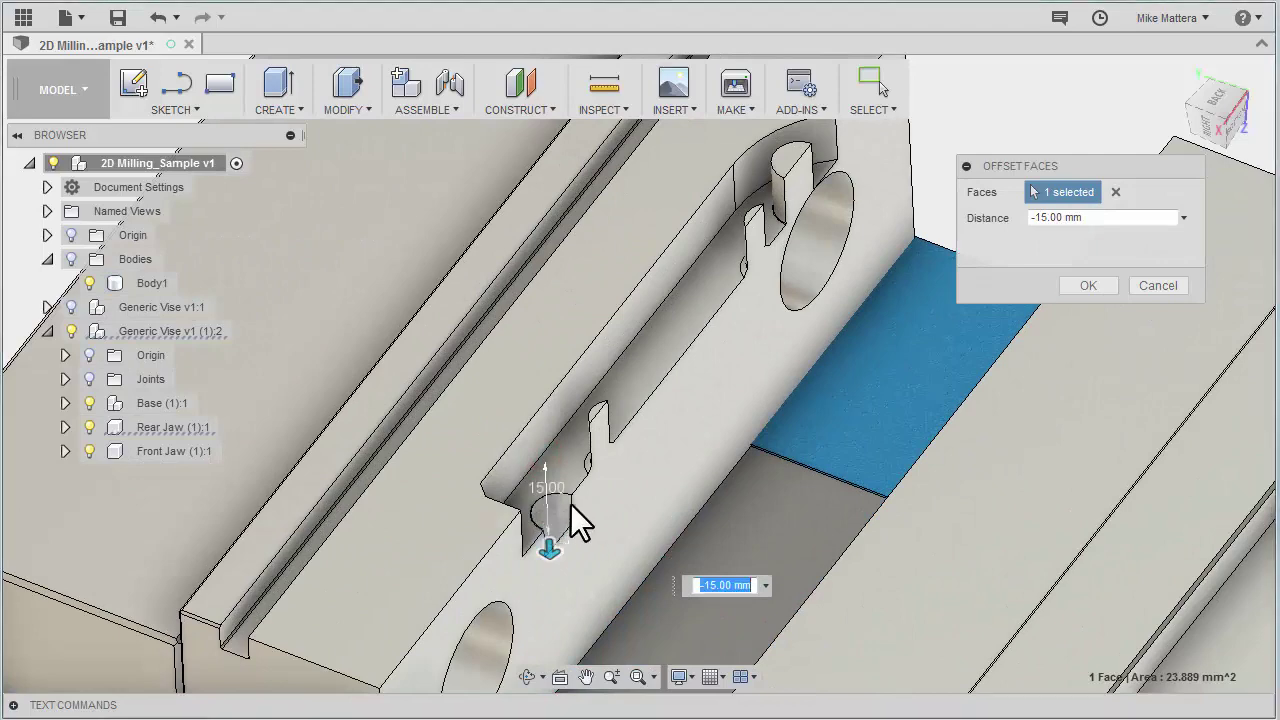
left_click(572, 465)
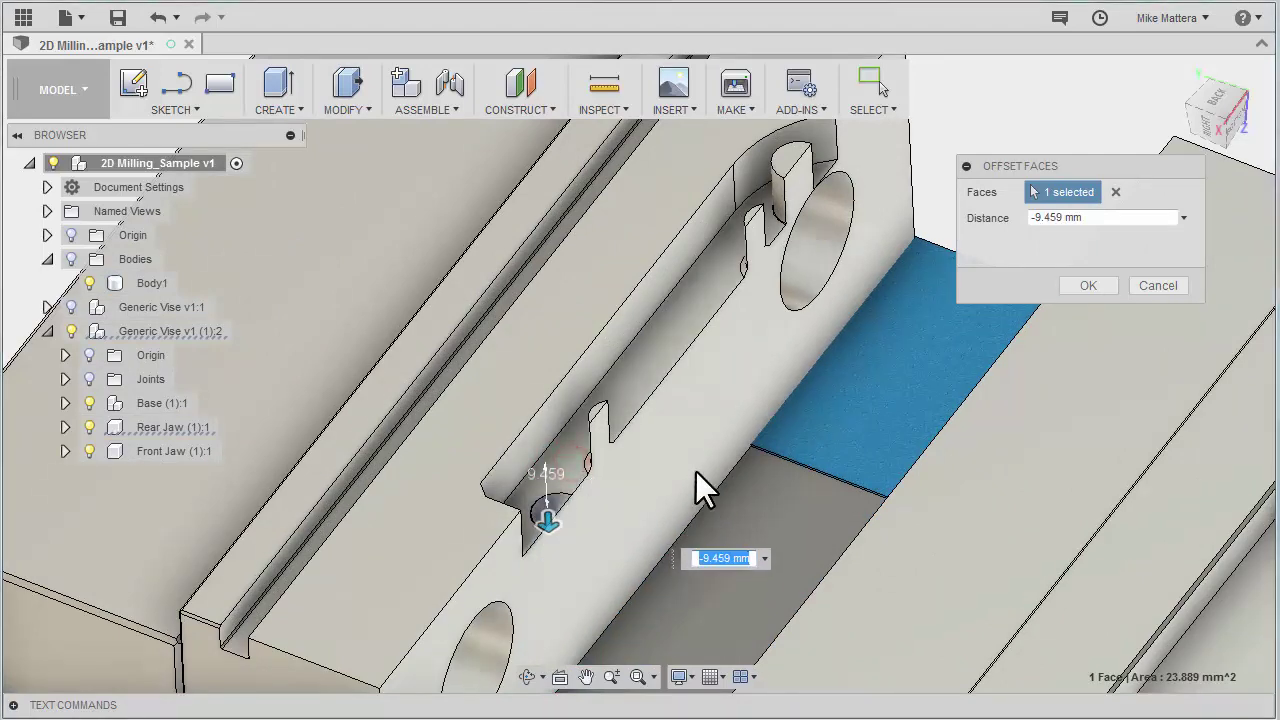
Step: Offset the top faces of the remaining three posts in the rear jaw pocket by -9.459 mm and accept
left_click(596, 423)
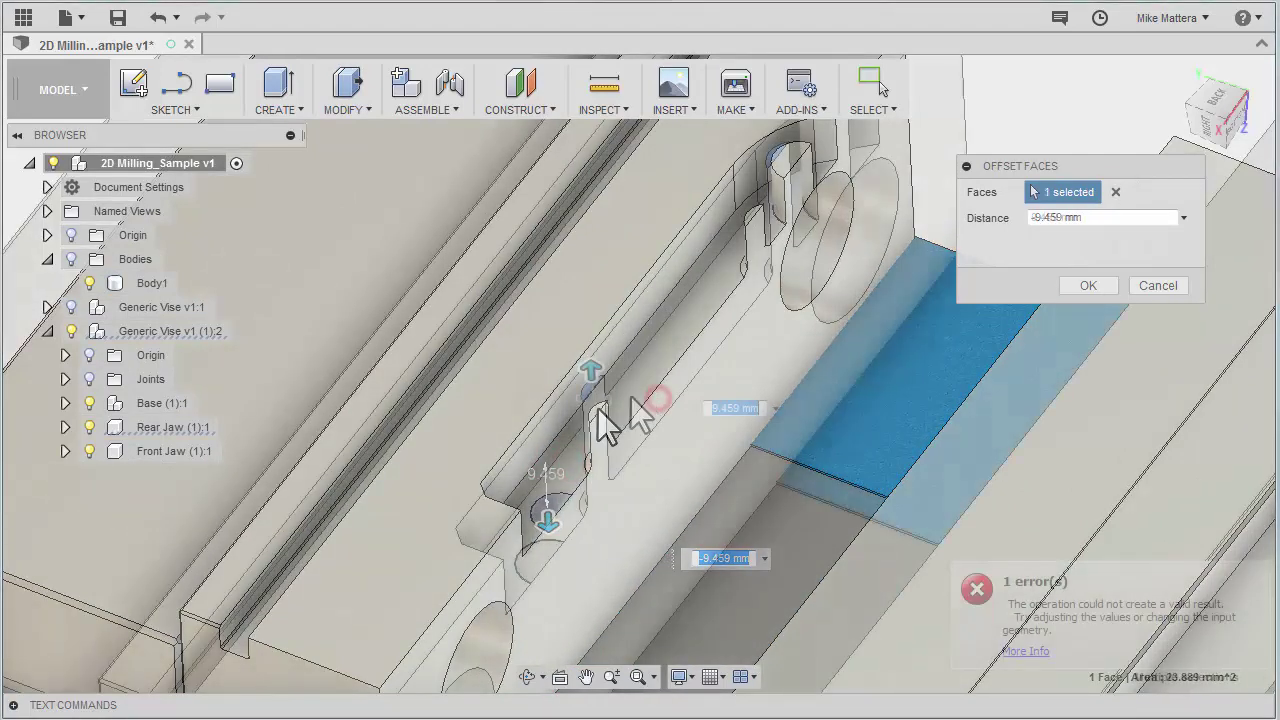
middle_click_drag(600, 423, 595, 370)
left_click_drag(595, 370, 650, 418)
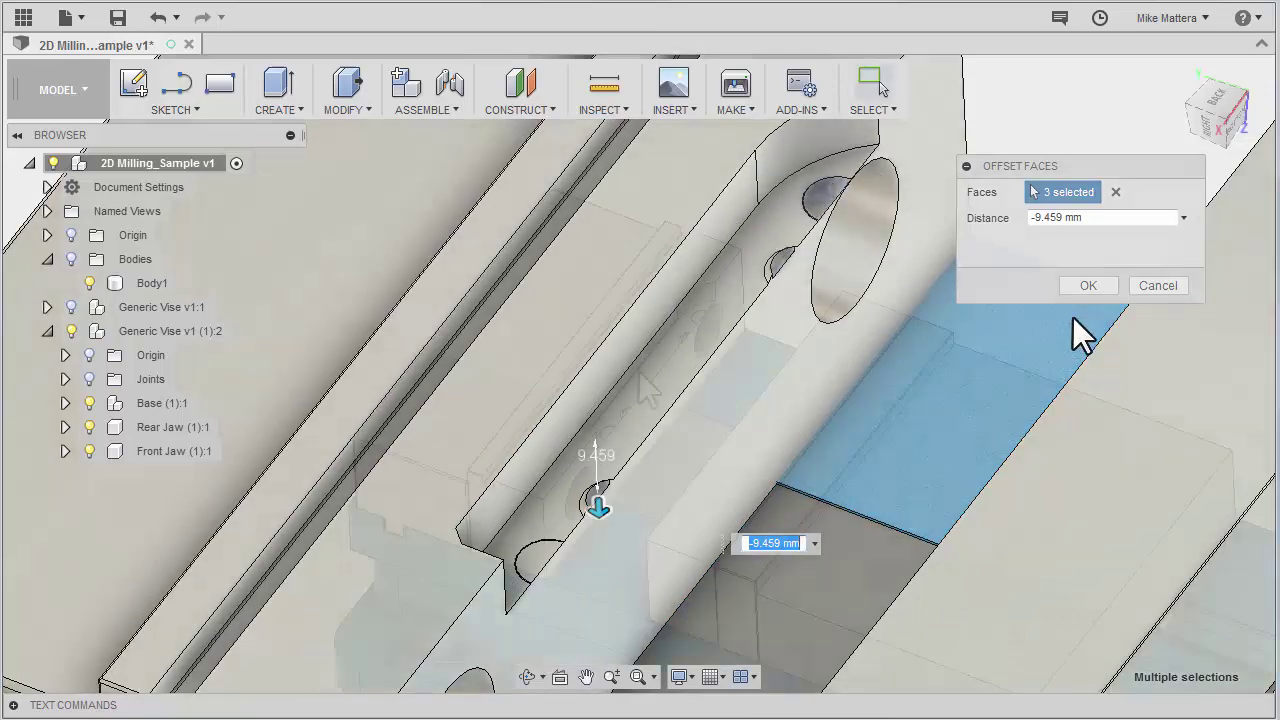
left_click(1086, 288)
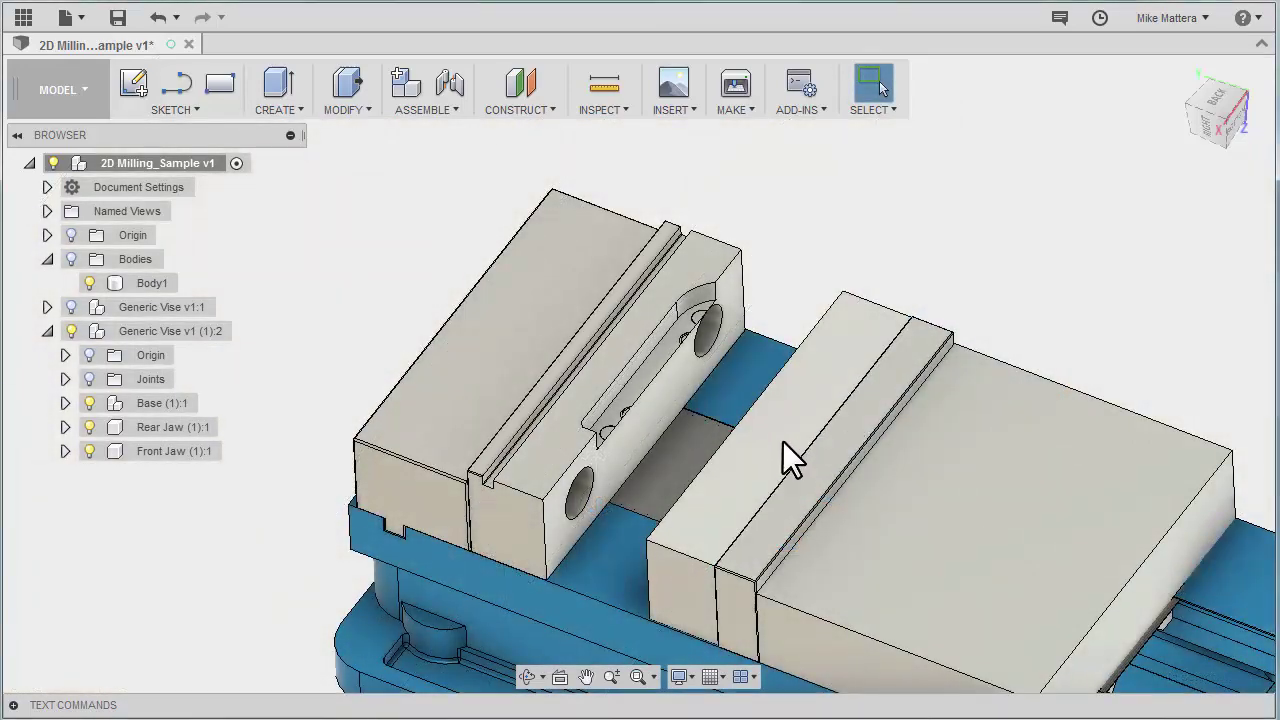
Step: Show the part bodies and cut the part's shape out of the thickened front jaw plate with Combine, keeping the part as tool body
middle_click_drag(786, 457, 877, 395, "shift")
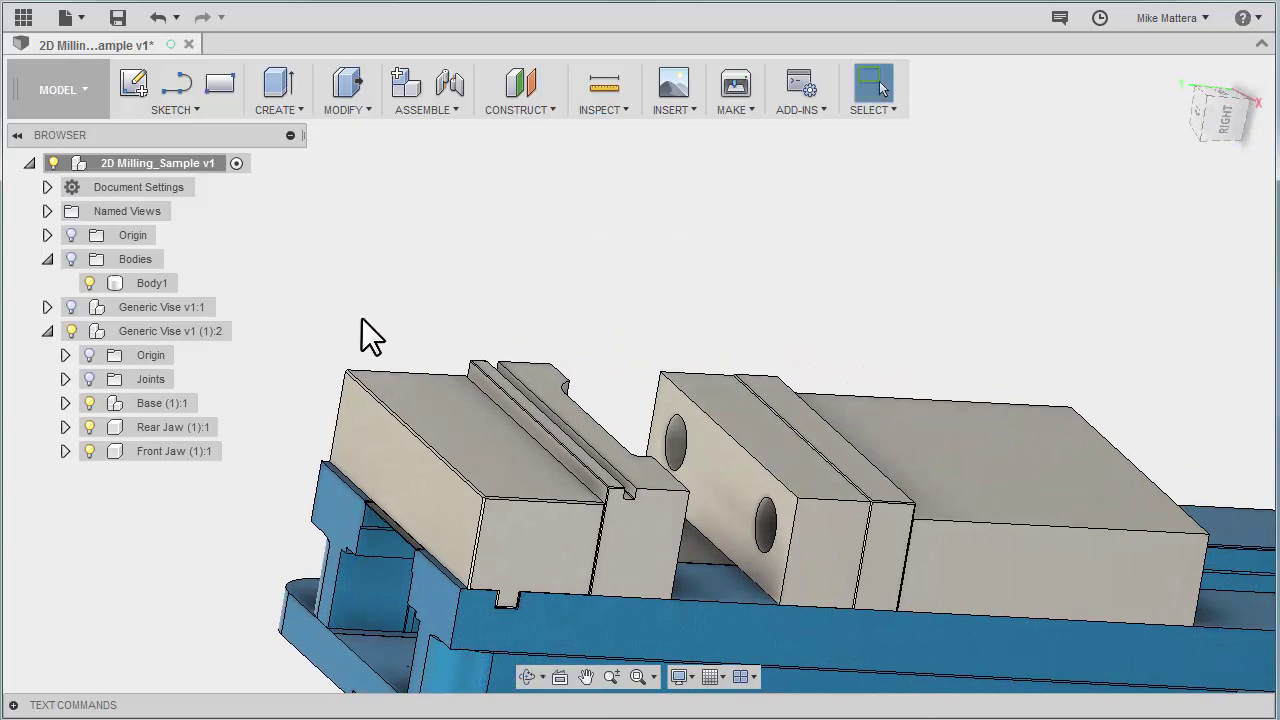
left_click(87, 277)
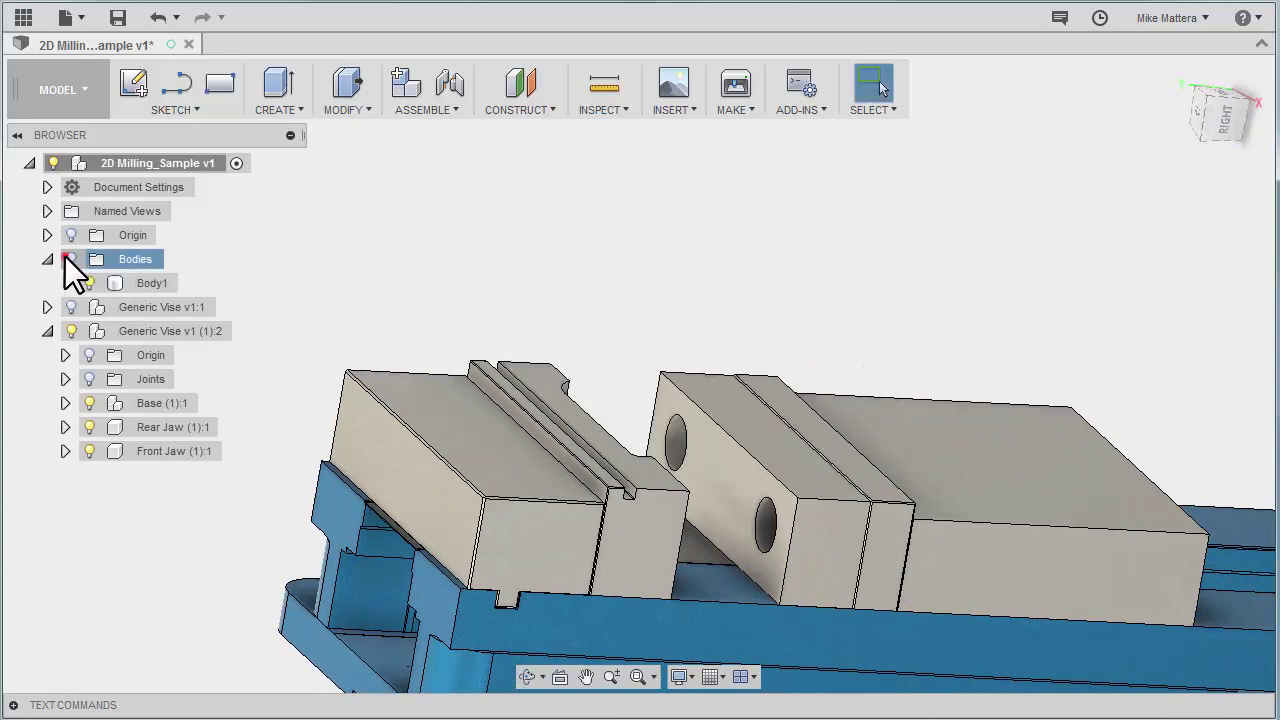
left_click(66, 257)
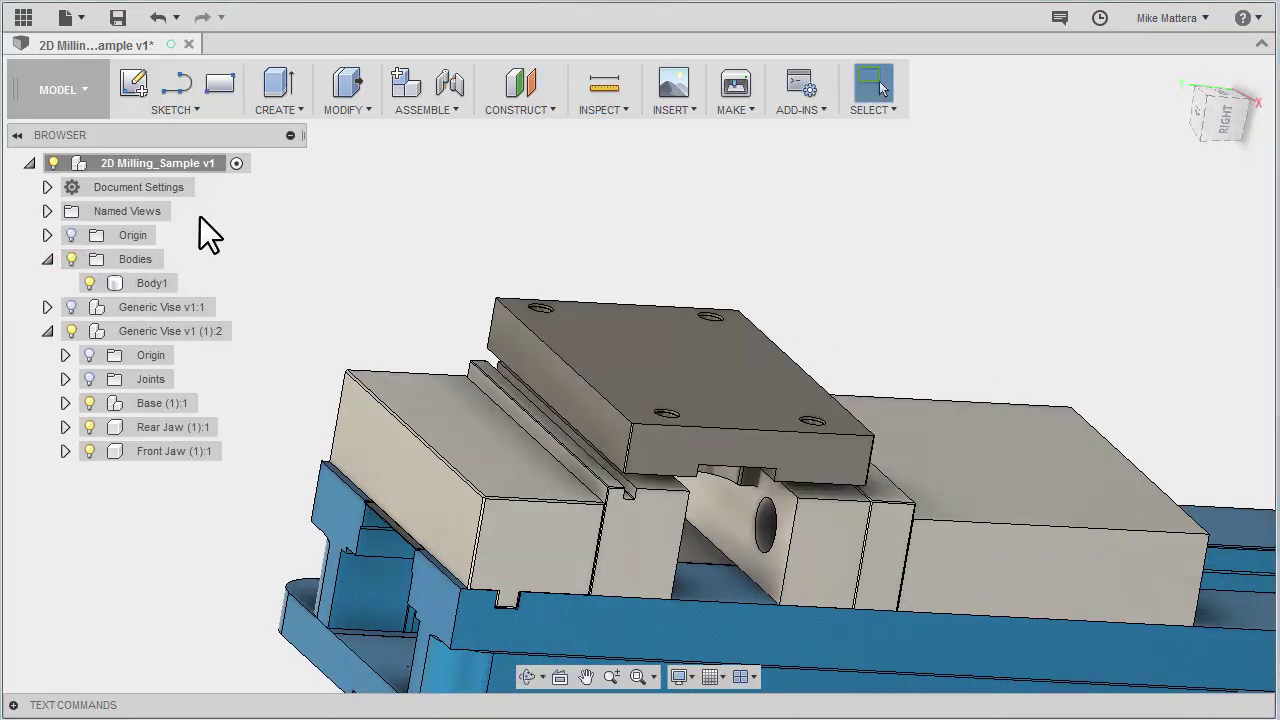
left_click(334, 108)
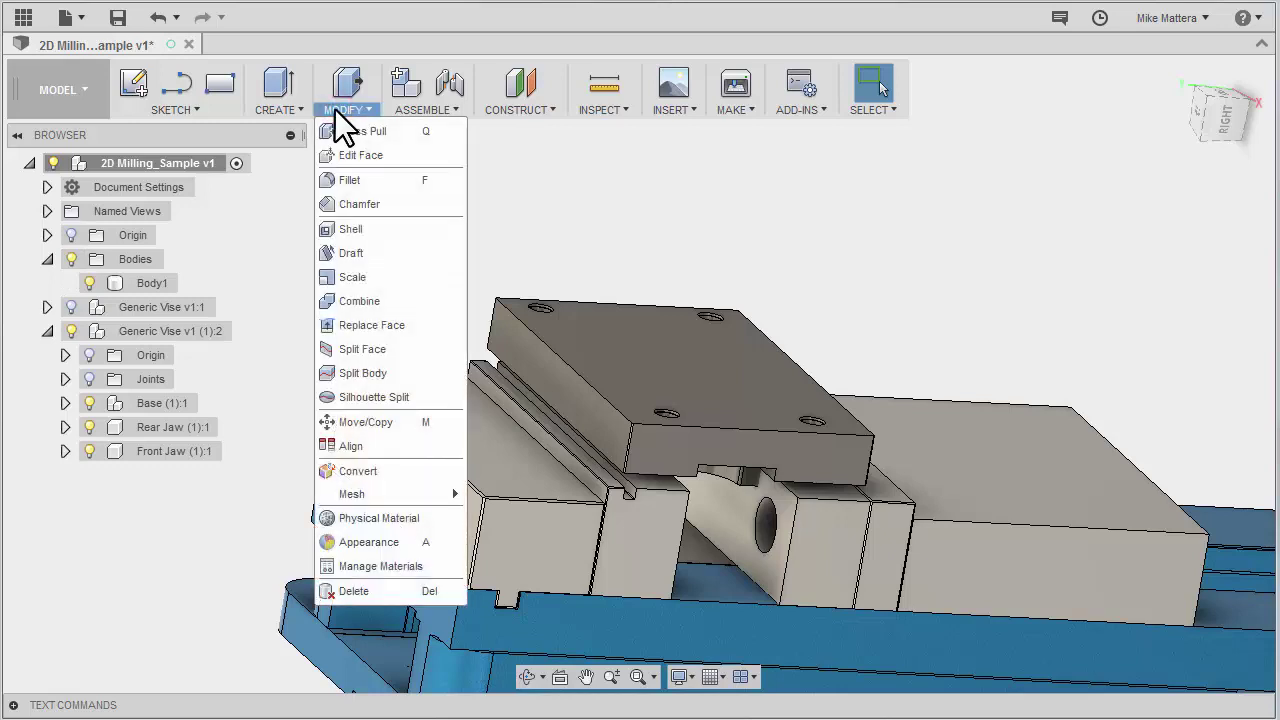
left_click(379, 300)
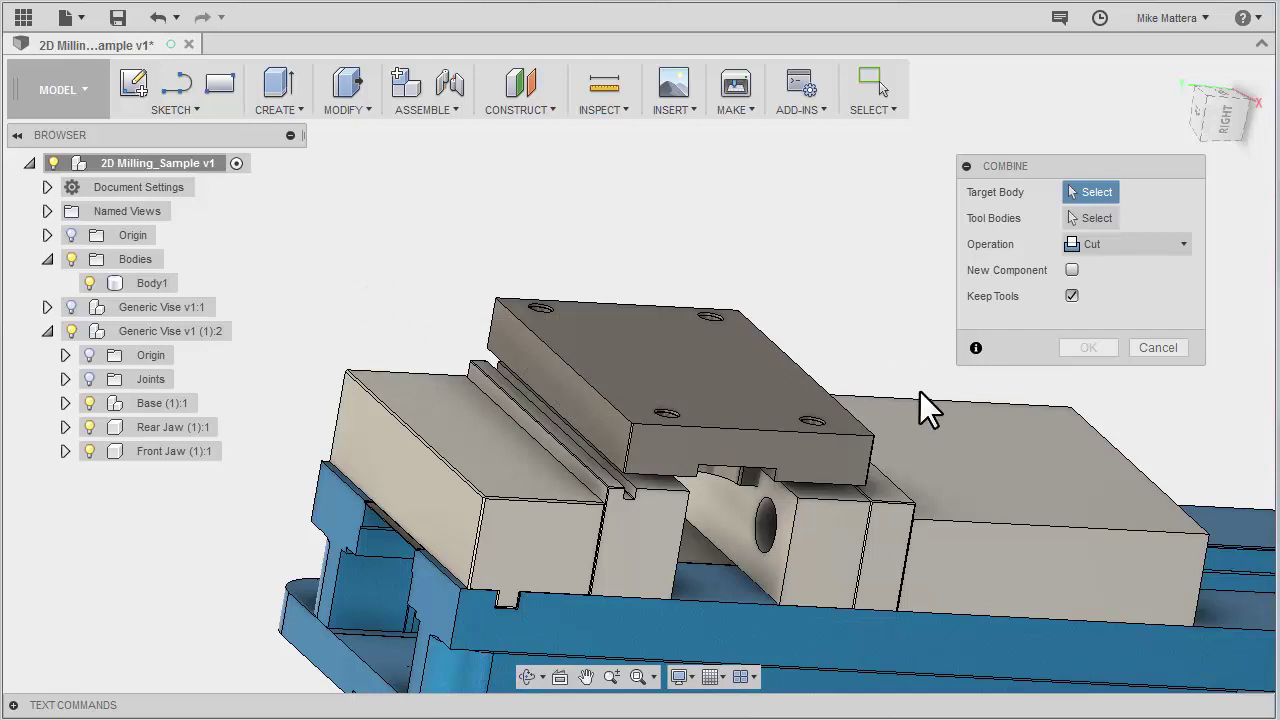
left_click(822, 544)
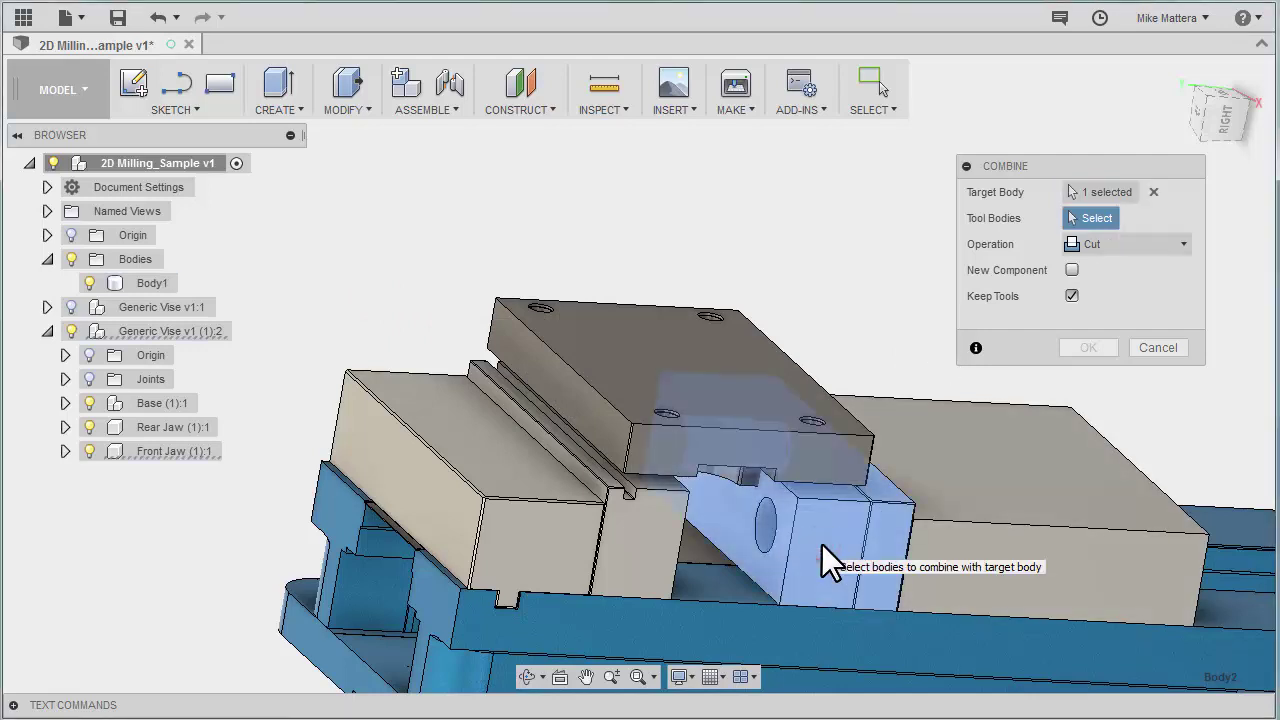
left_click(800, 453)
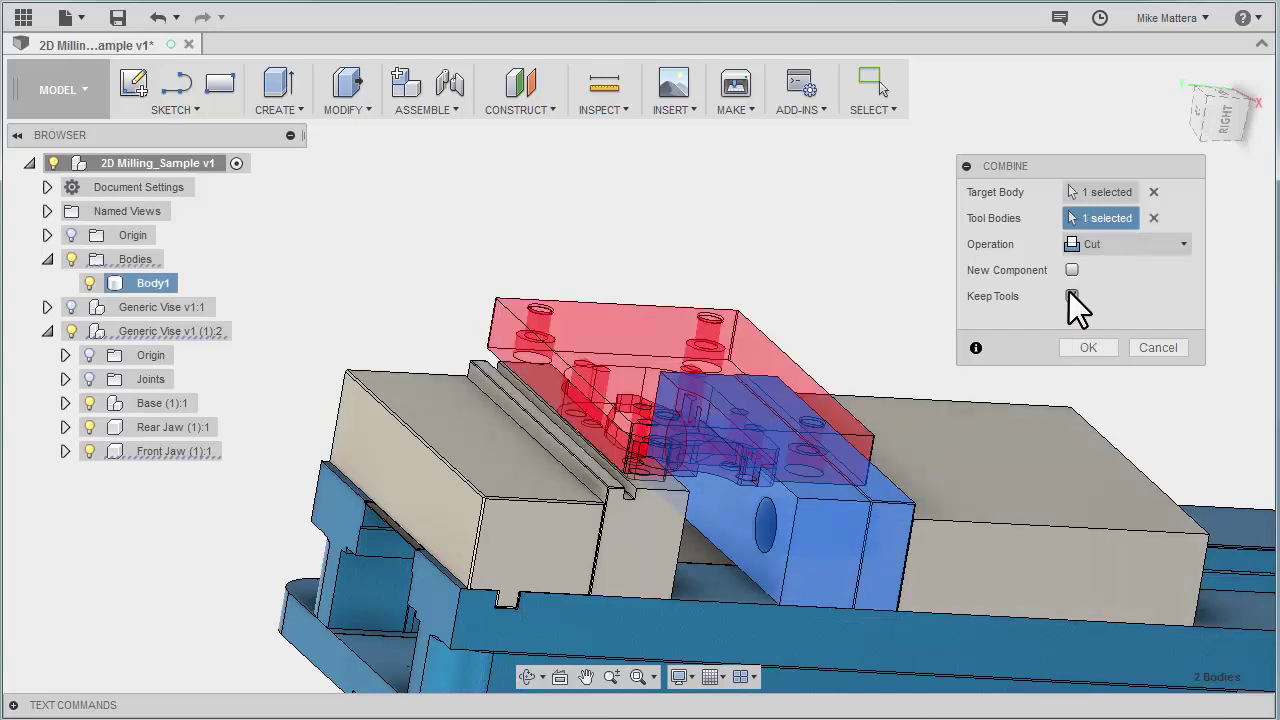
left_click(1084, 348)
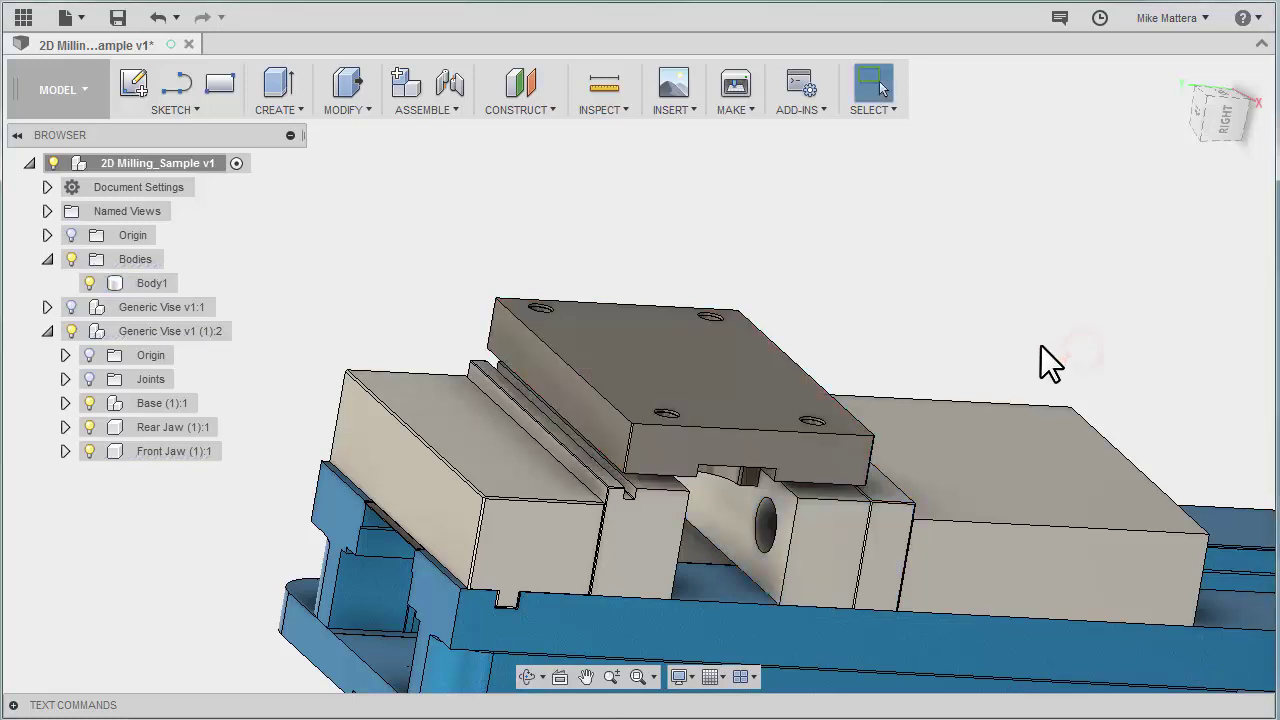
Step: Hide the part's Body1 and examine the pockets cut into both jaw plates
left_click(125, 283)
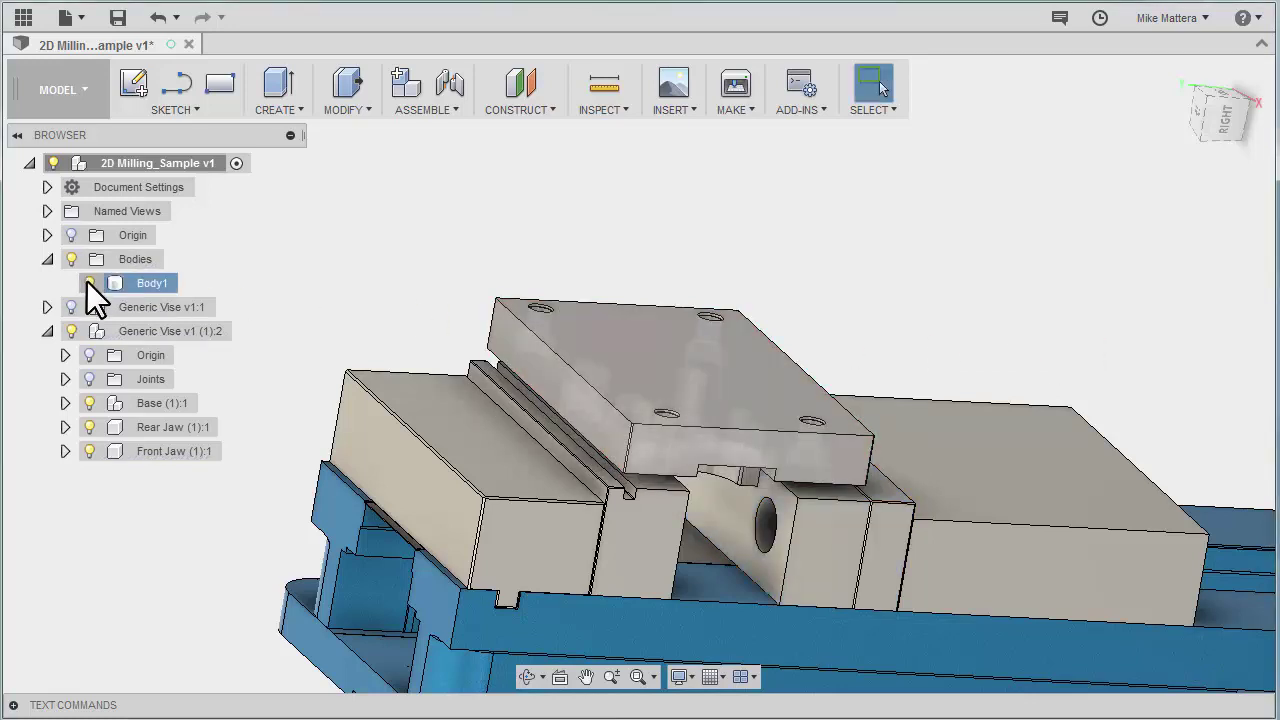
left_click(89, 283)
middle_click_drag(364, 376, 738, 544, "shift")
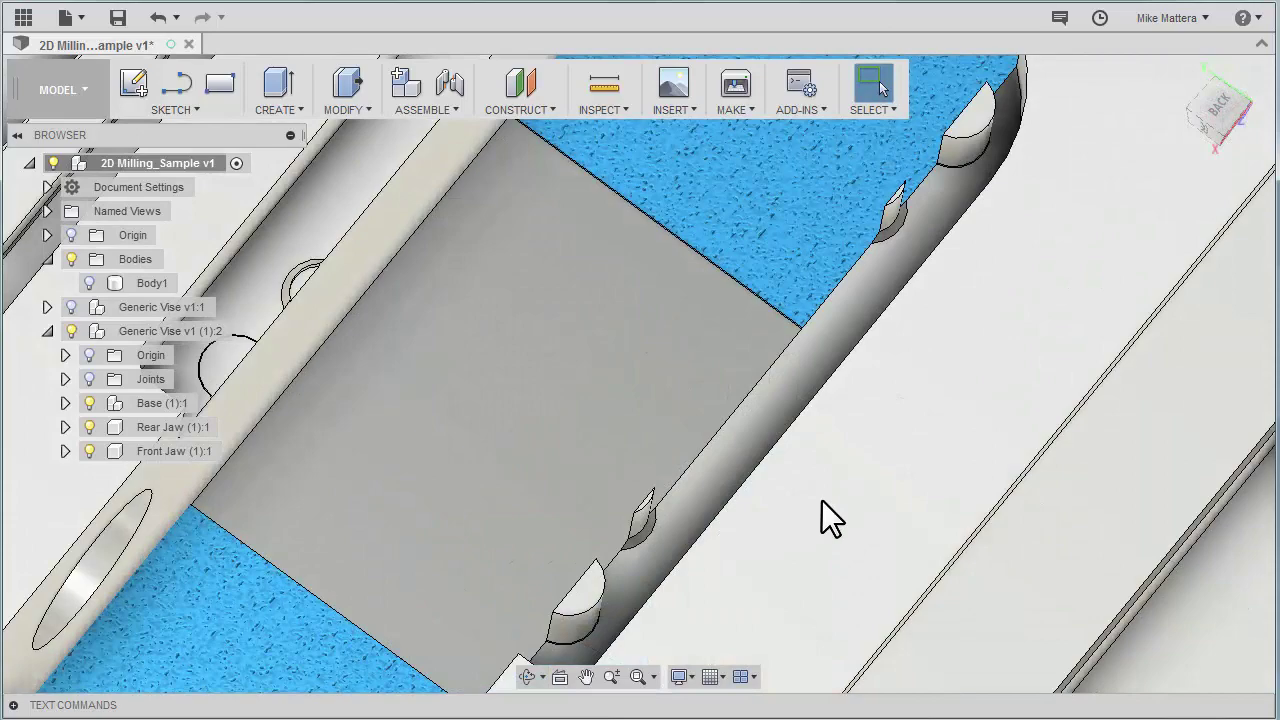
scroll(740, 562, "down", 6)
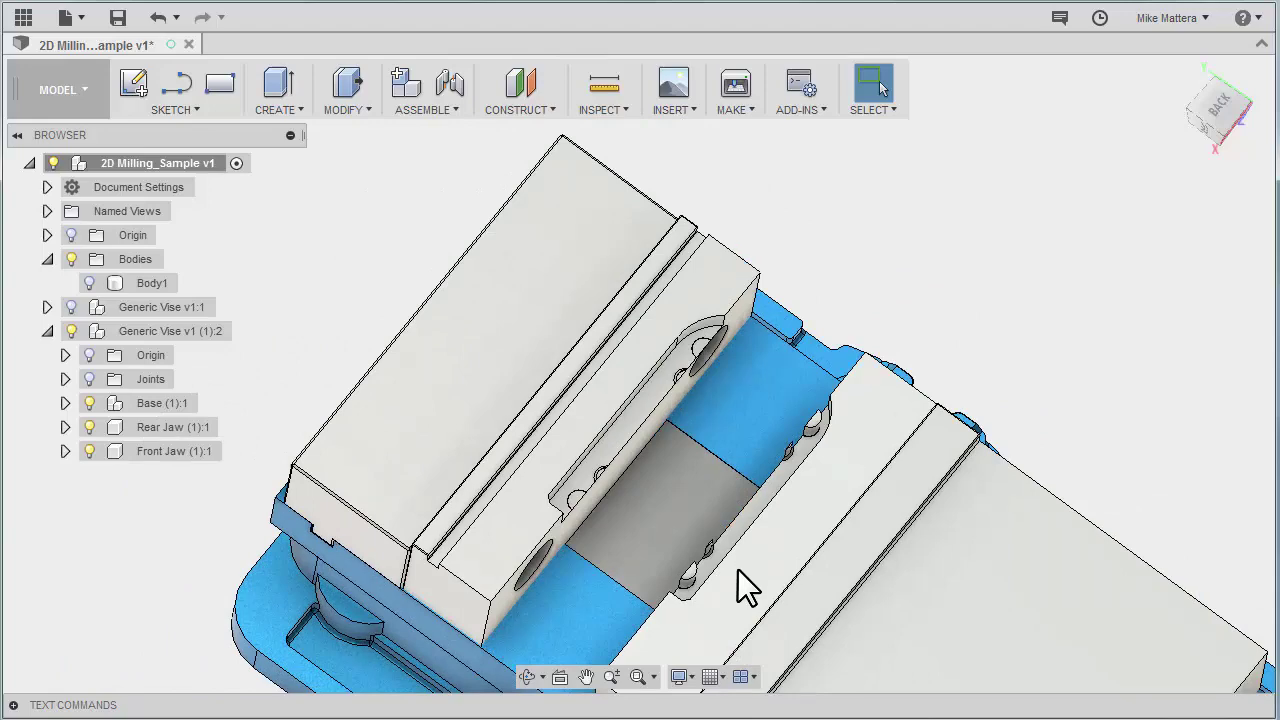
middle_click_drag(737, 569, 735, 490, "shift")
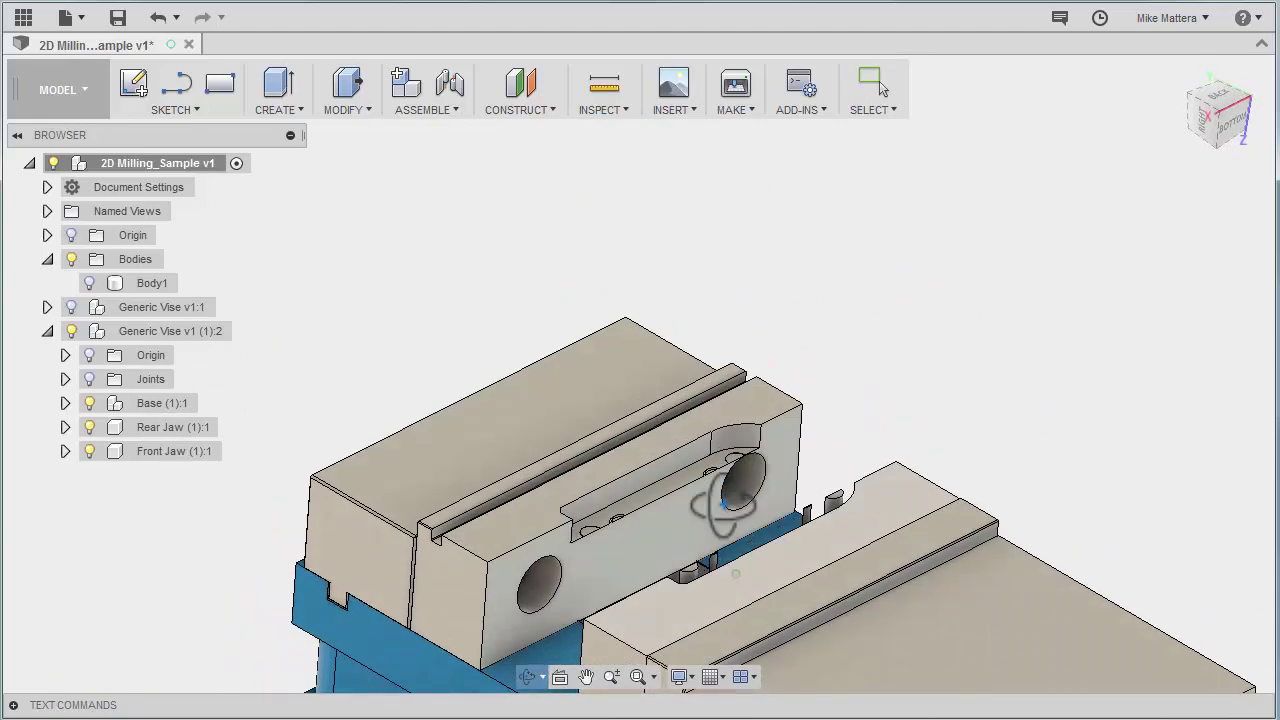
scroll(658, 488, "down", 4)
scroll(657, 502, "up", 5)
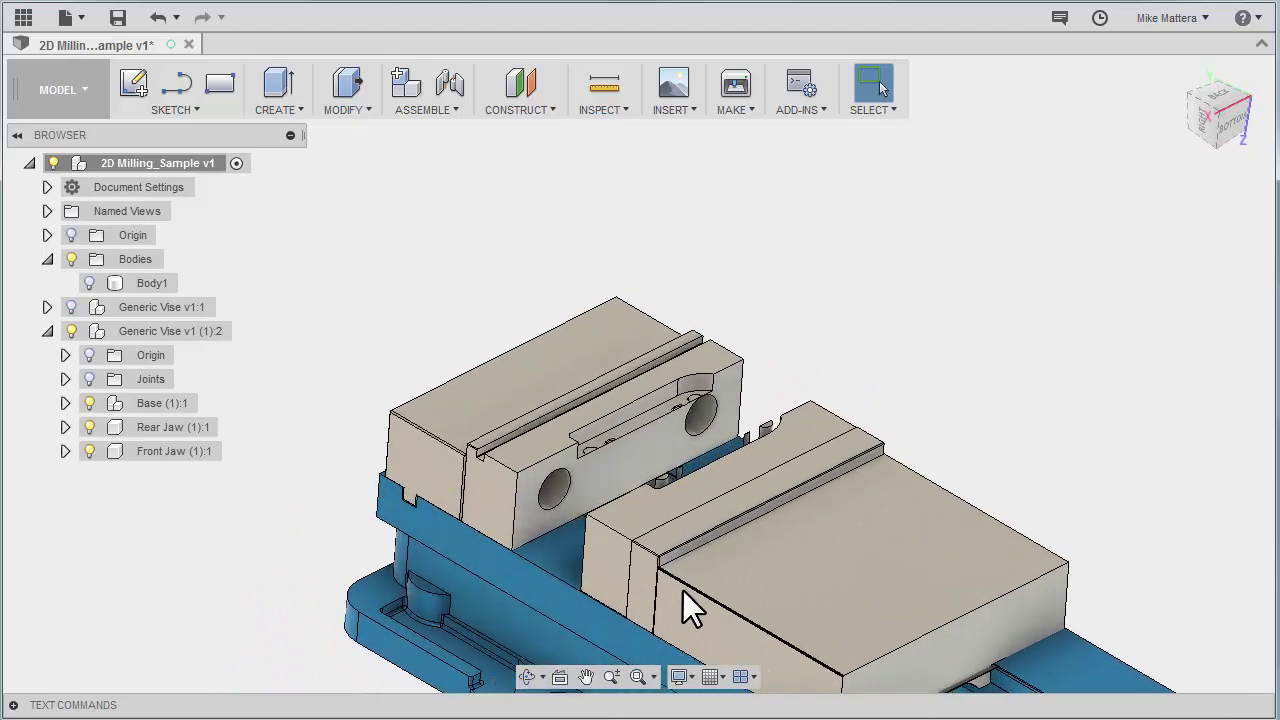